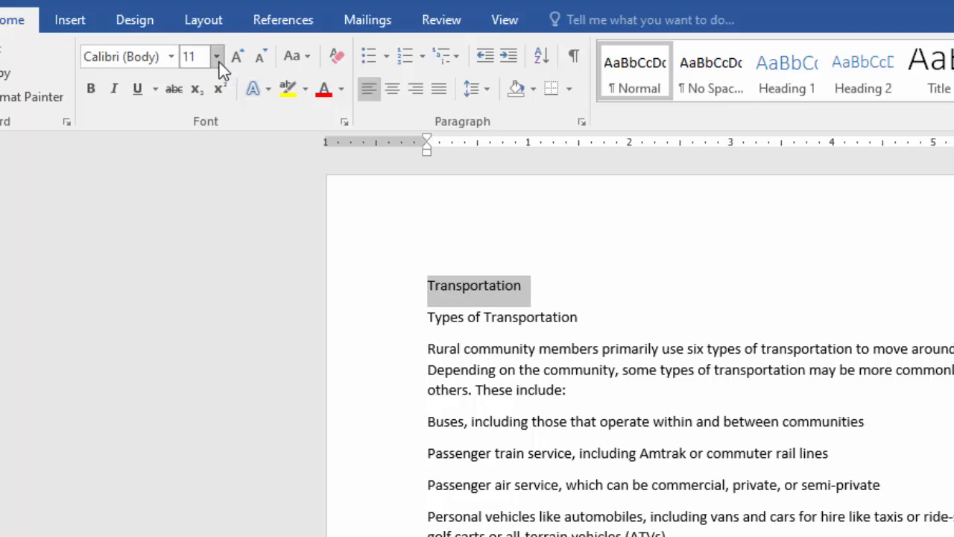
# - Format the title "Transportation" in bold Arial at 20 pt
pyautogui.click(141, 66)
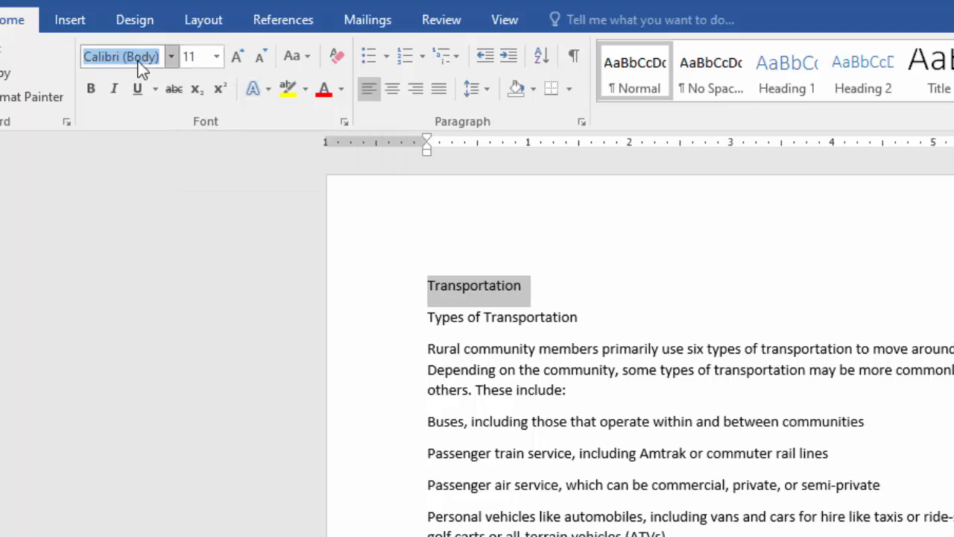
pyautogui.write('A')
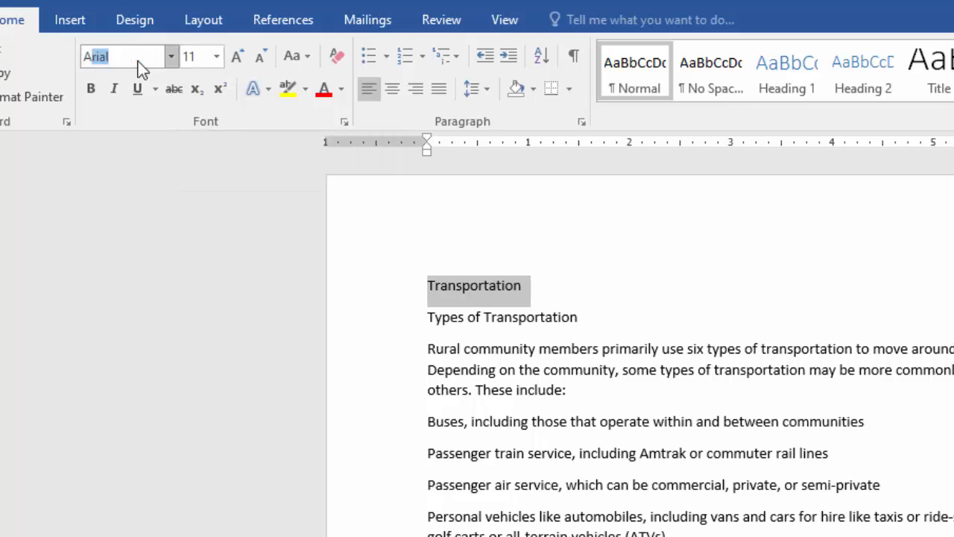
pyautogui.write('rial')
pyautogui.press('Return')
pyautogui.click(219, 57)
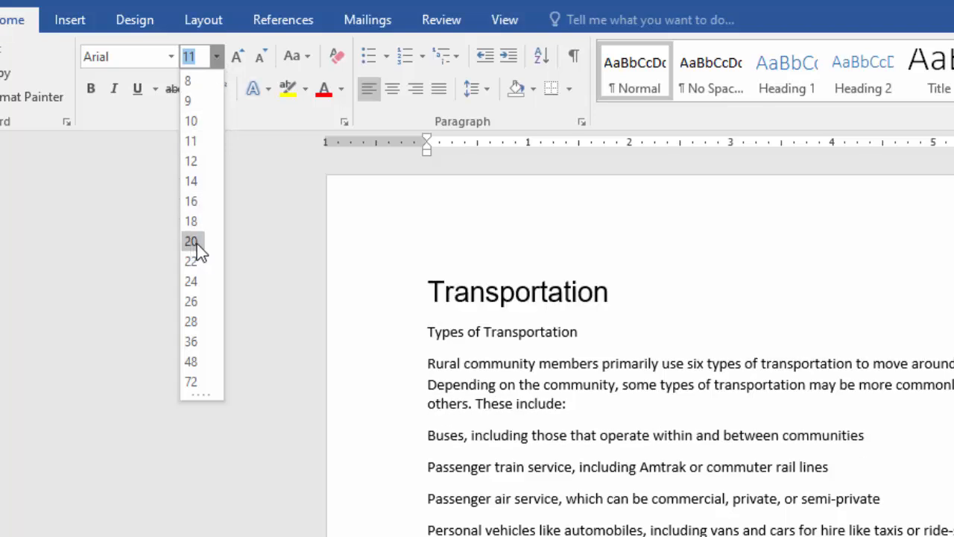
pyautogui.click(196, 243)
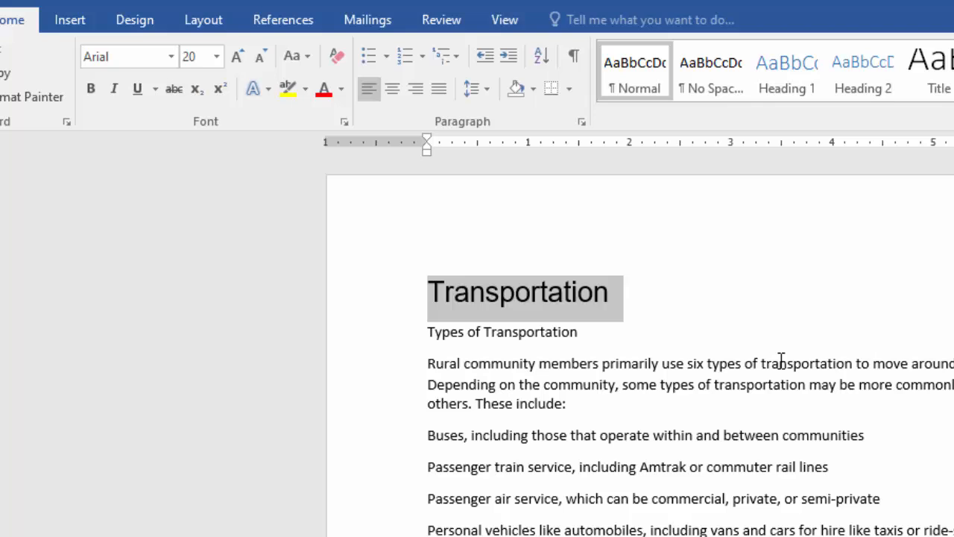
pyautogui.click(93, 88)
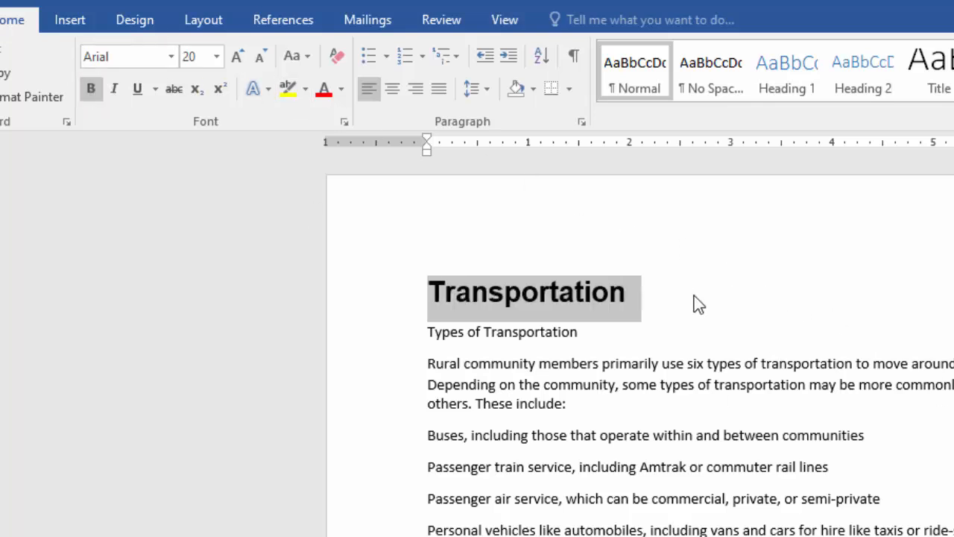
pyautogui.click(639, 304)
pyautogui.scroll(-1, 748, 417)
pyautogui.scroll(1, 746, 425)
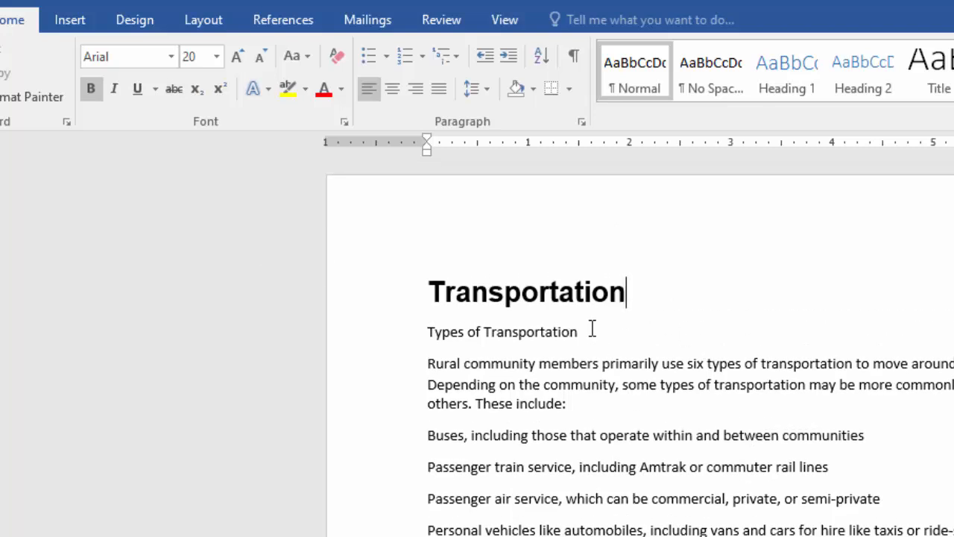
# - Format the "Types of Transportation" heading in bold Verdana at 16 pt
pyautogui.moveTo(589, 331); pyautogui.dragTo(422, 335)
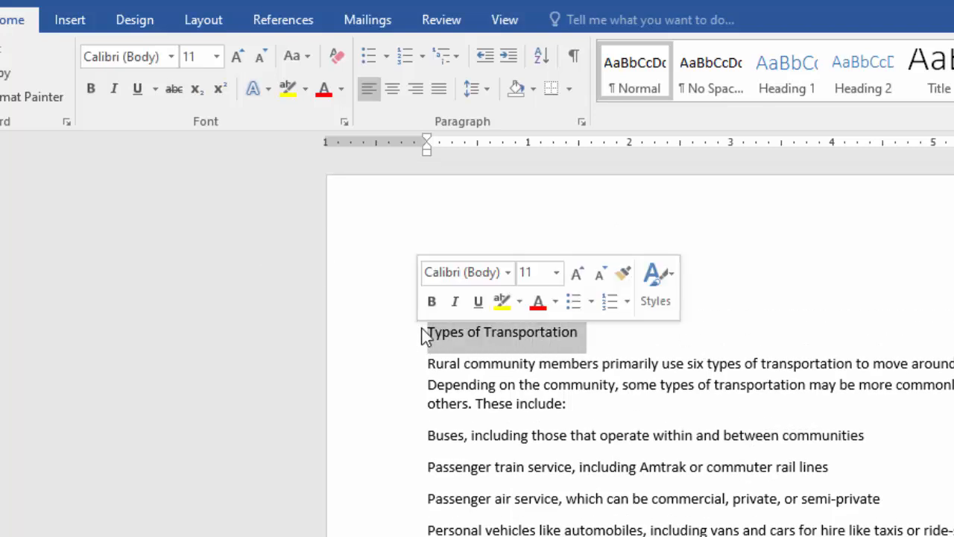
pyautogui.click(91, 89)
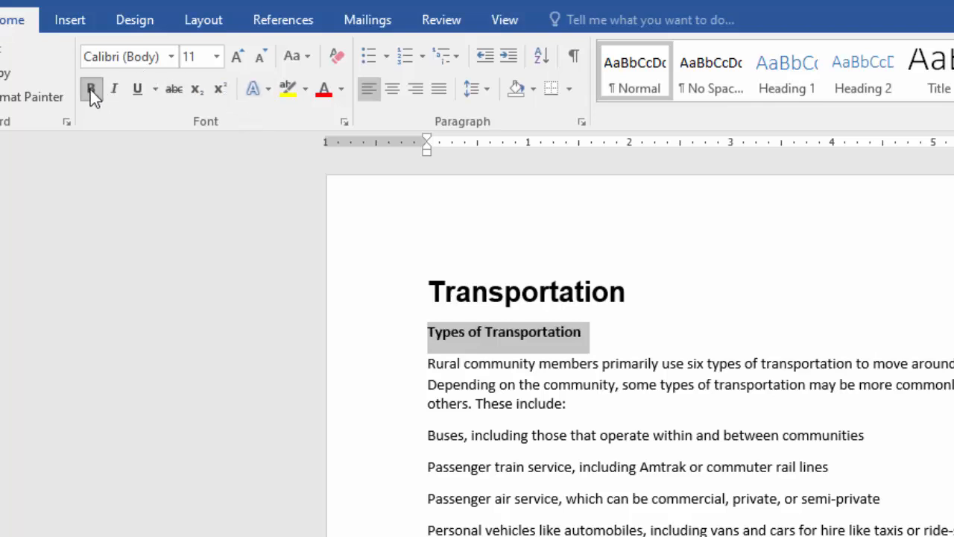
pyautogui.click(217, 60)
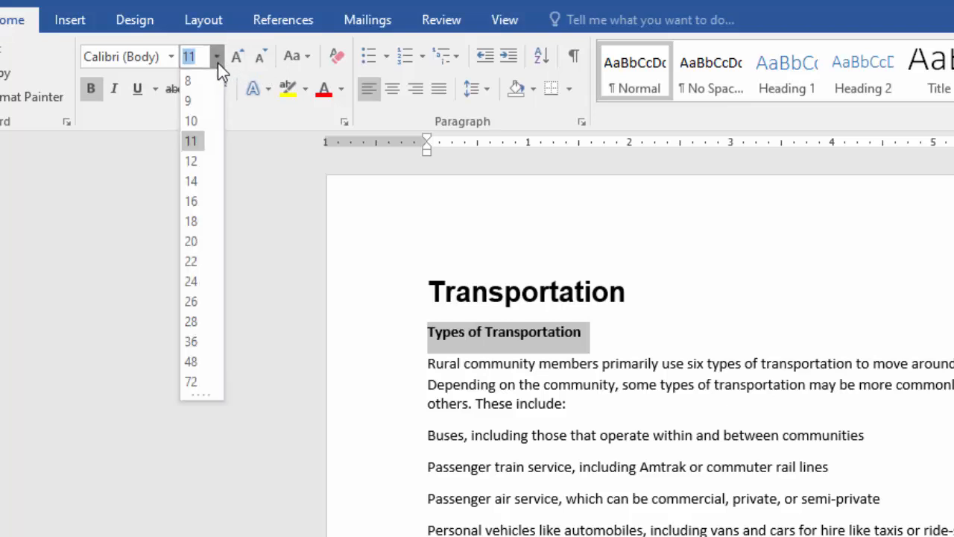
pyautogui.click(196, 201)
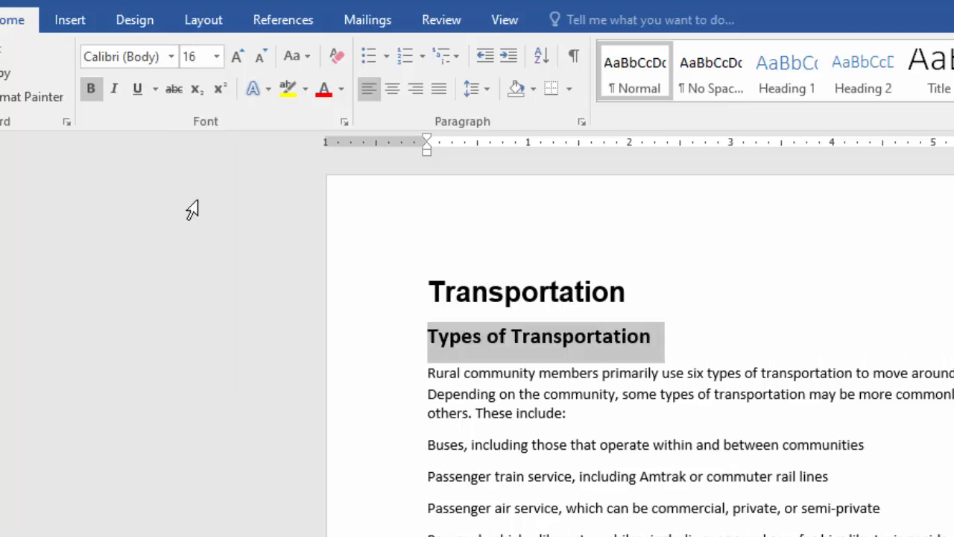
pyautogui.click(134, 54)
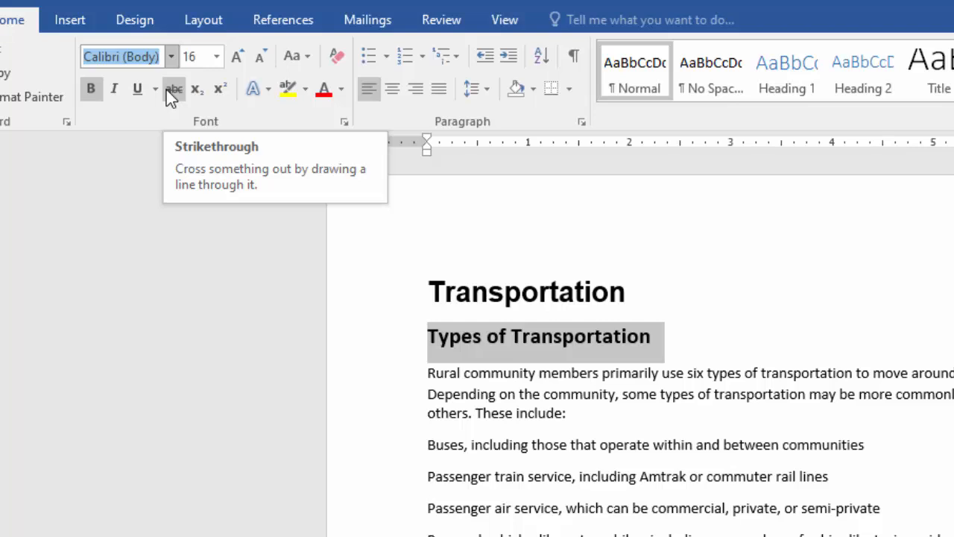
pyautogui.write('Verdana')
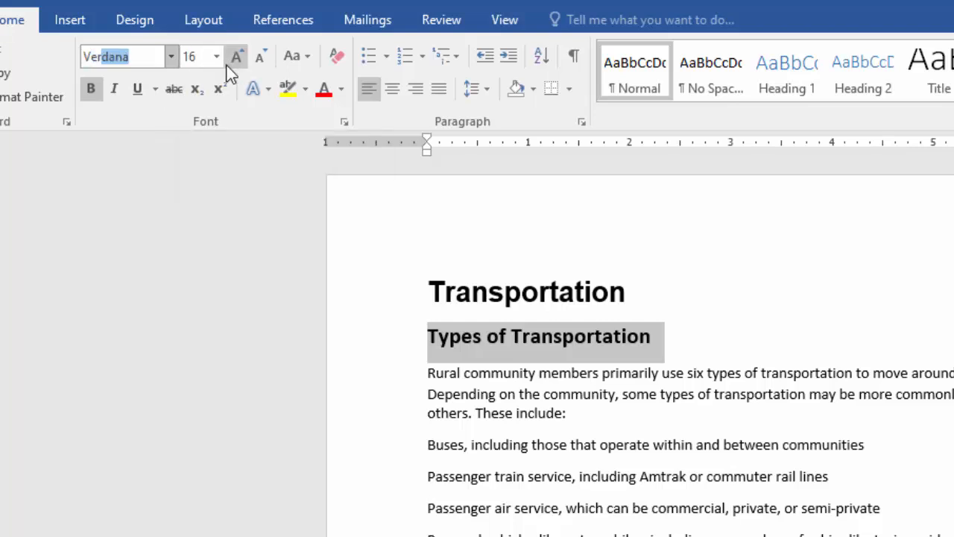
pyautogui.press('Return')
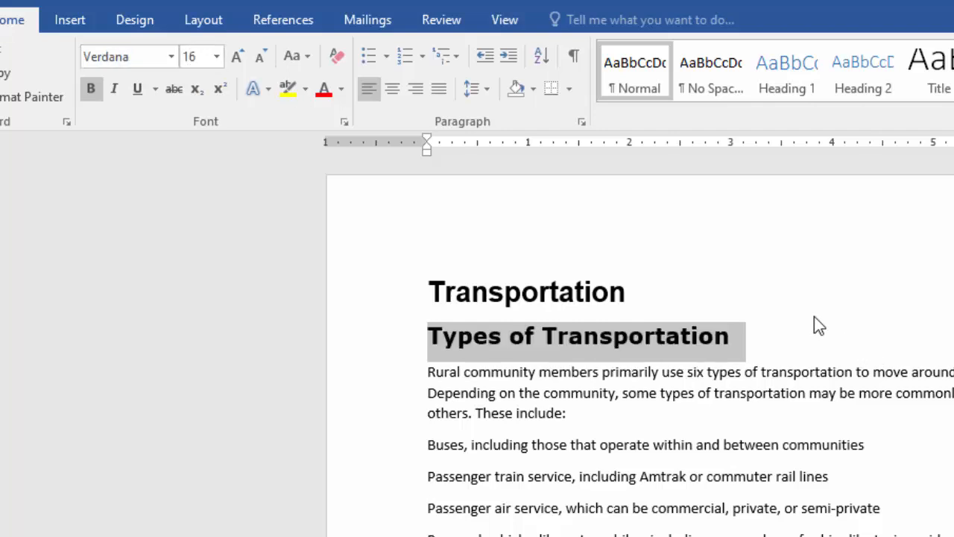
pyautogui.click(694, 284)
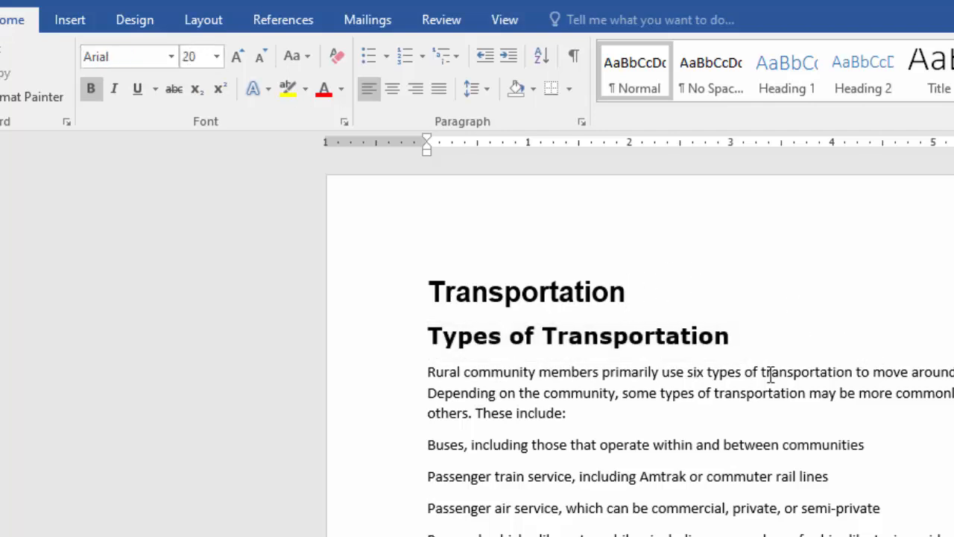
# - Reduce the font size of the "Types of Transportation" heading to 12 pt
pyautogui.click(667, 335)
pyautogui.moveTo(748, 336); pyautogui.dragTo(443, 344)
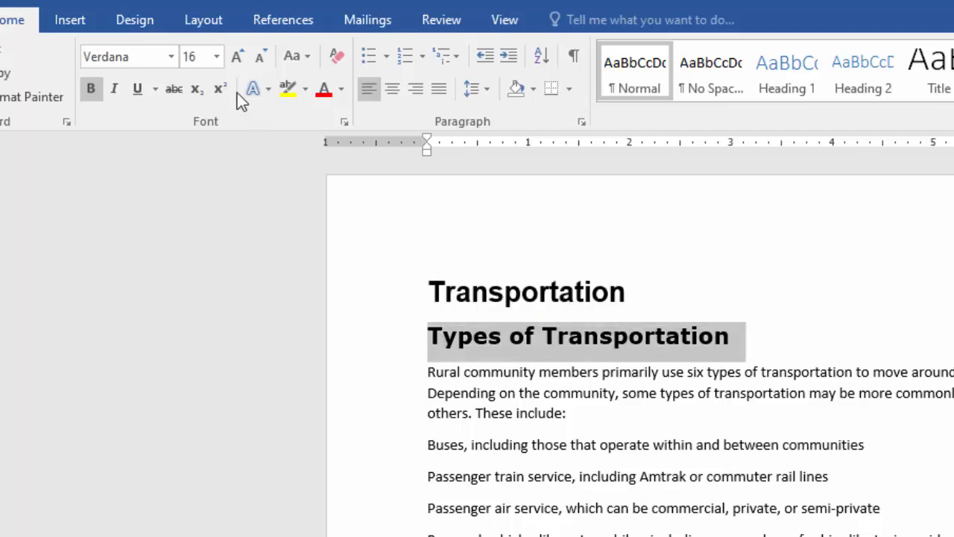
pyautogui.click(216, 58)
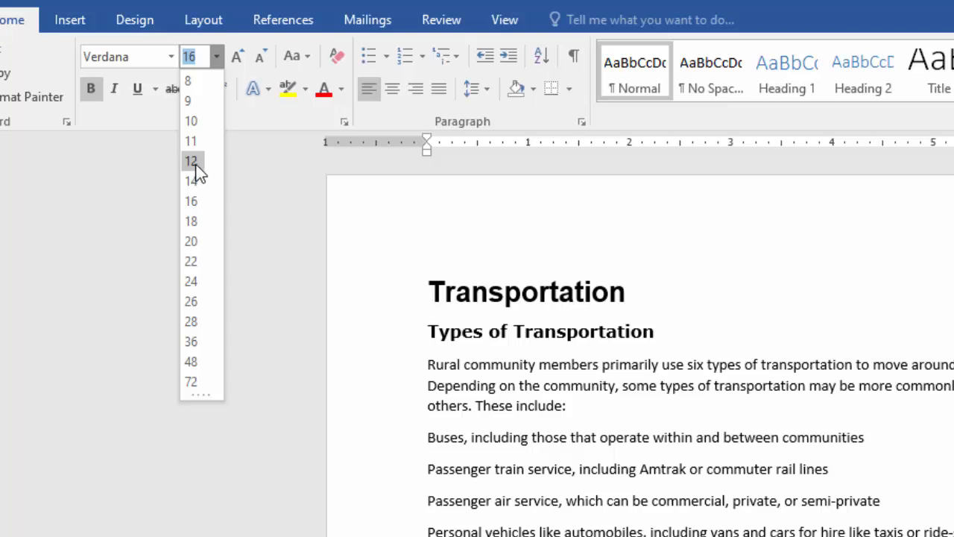
pyautogui.click(194, 169)
pyautogui.click(681, 313)
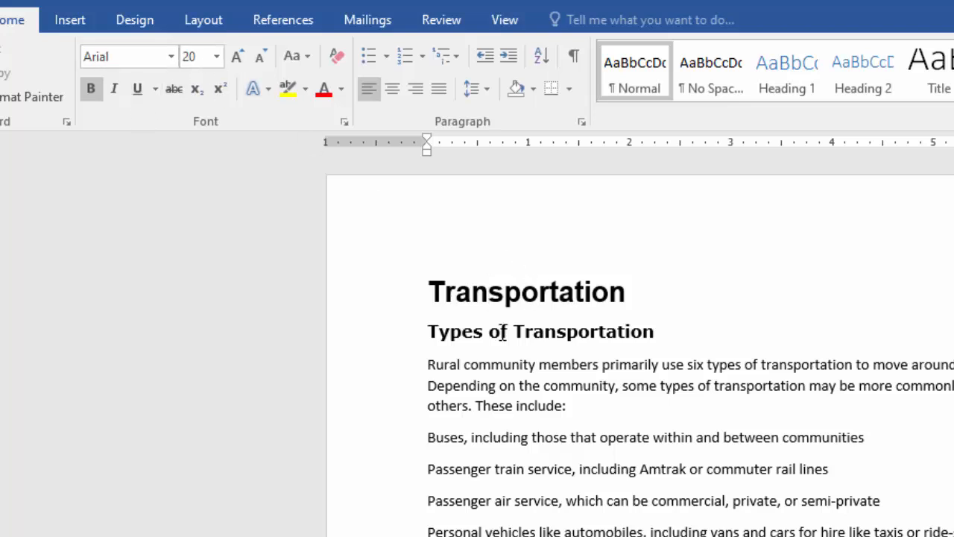
pyautogui.click(500, 332)
pyautogui.moveTo(666, 335); pyautogui.dragTo(438, 335)
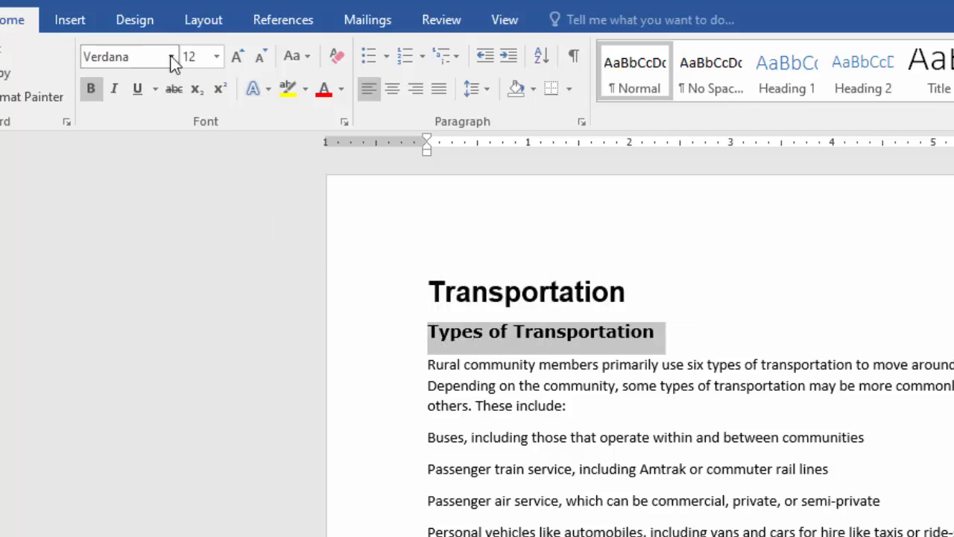
pyautogui.click(694, 334)
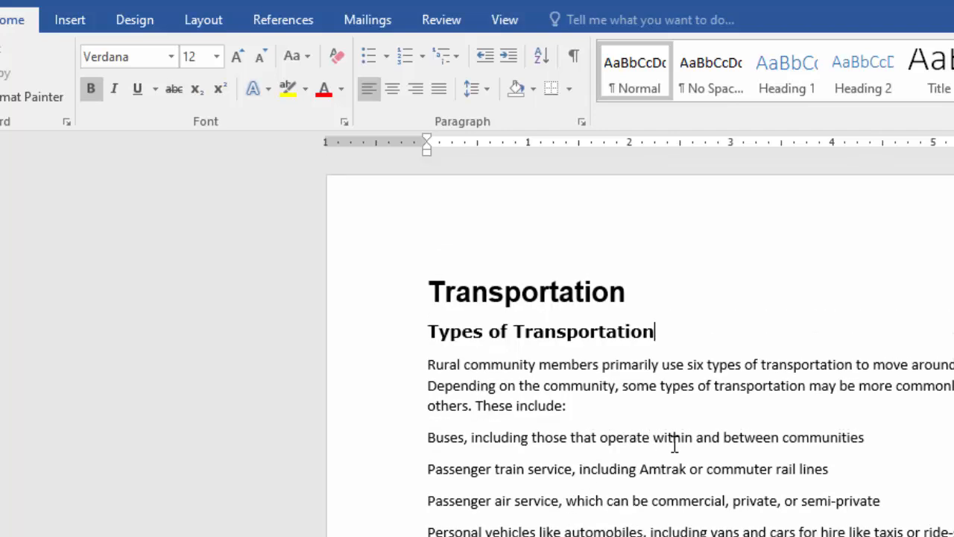
# - Change the font of the "Buses" heading below the list of transportation types to Verdana
pyautogui.scroll(-1, 656, 439)
pyautogui.scroll(-2, 663, 425)
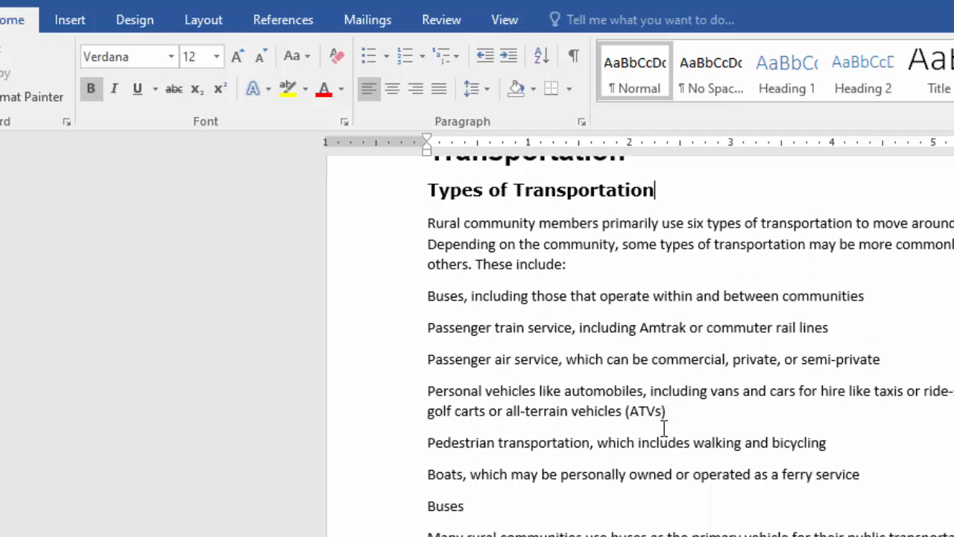
pyautogui.scroll(1, 509, 481)
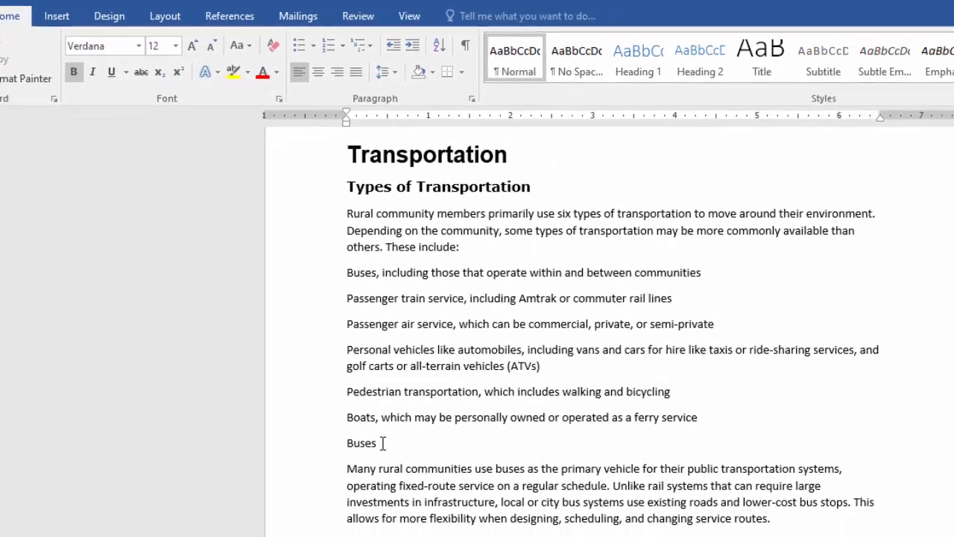
pyautogui.moveTo(383, 442); pyautogui.dragTo(347, 443)
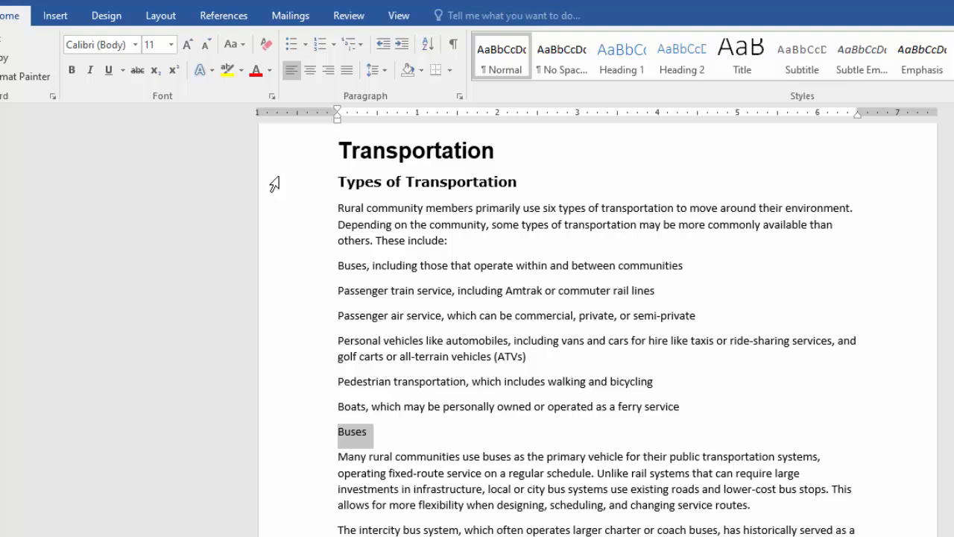
pyautogui.click(112, 47)
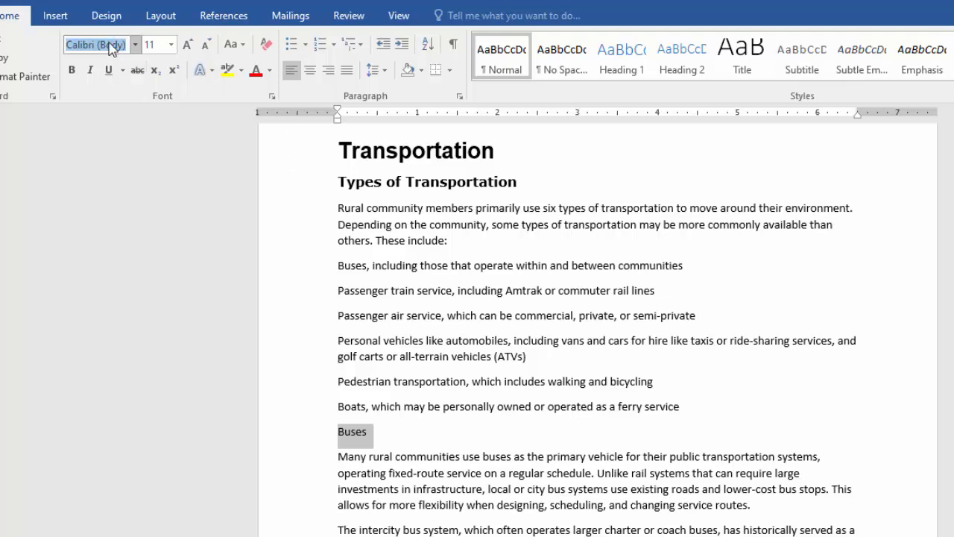
pyautogui.write('Verdana')
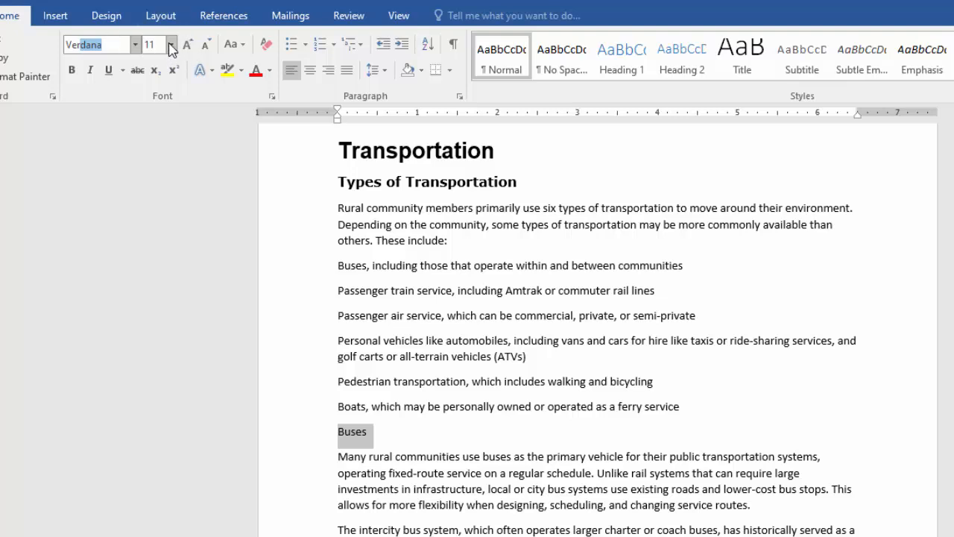
pyautogui.press('Return')
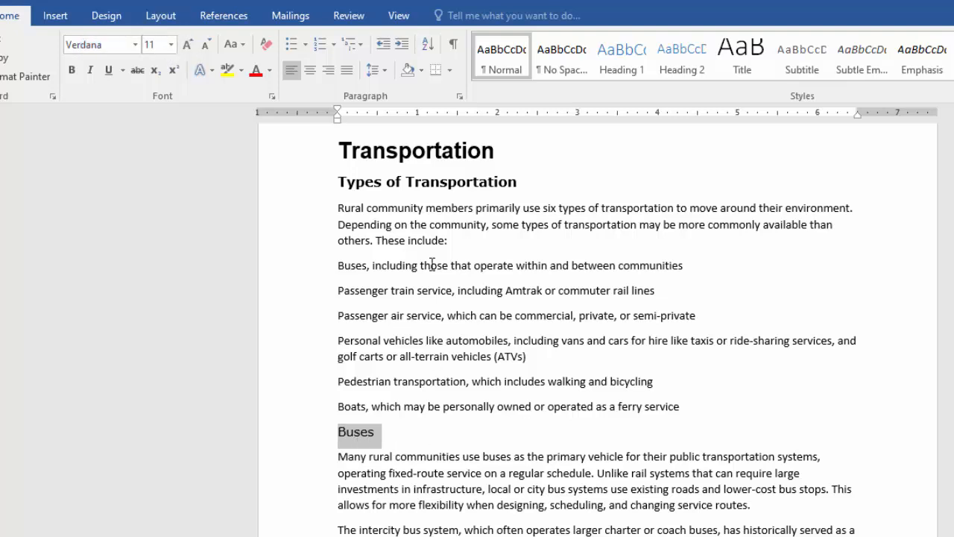
# - Match the "Buses" heading to "Types of Transportation" by setting it to 12 pt and bold
pyautogui.click(414, 181)
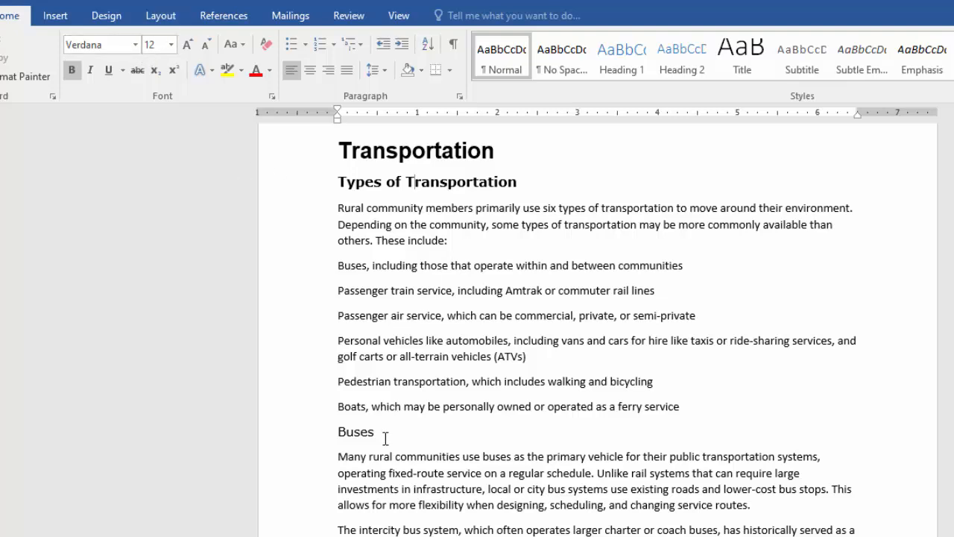
pyautogui.click(309, 434)
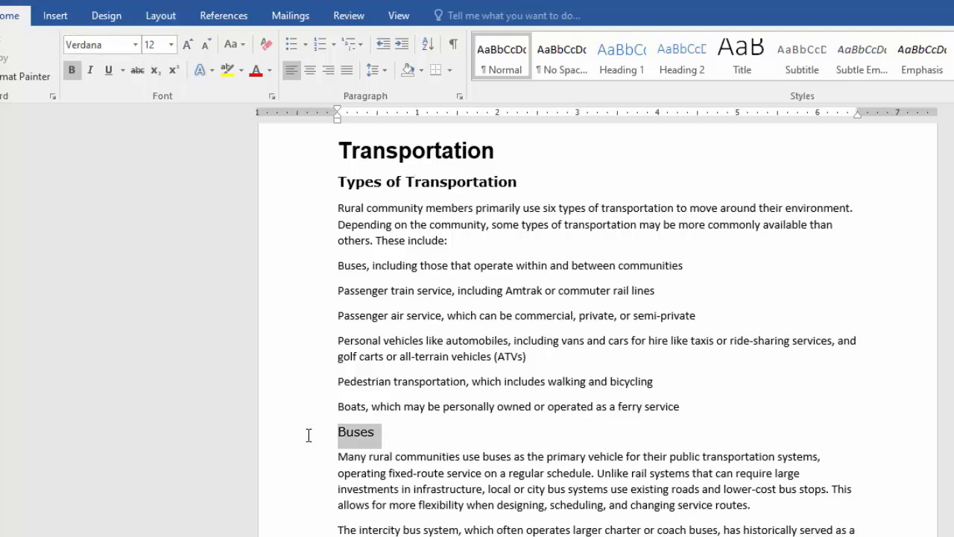
pyautogui.click(171, 44)
pyautogui.click(154, 128)
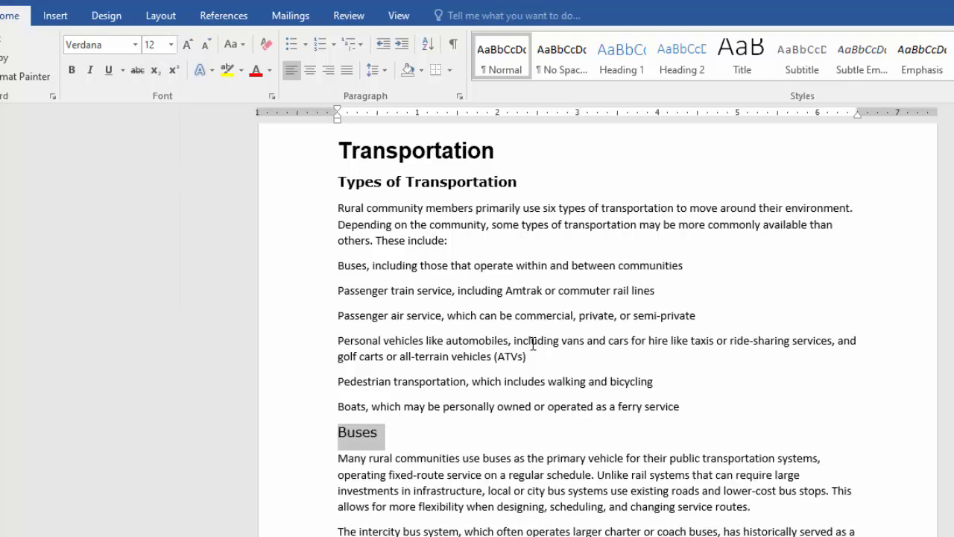
pyautogui.click(73, 70)
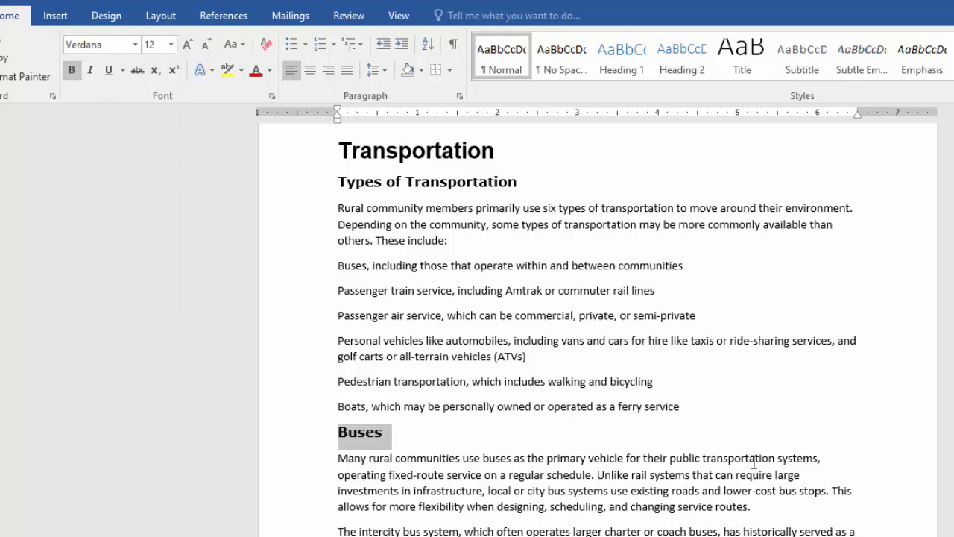
pyautogui.click(576, 410)
# - Format the "Passenger Train Service" heading in bold Verdana at 12 pt
pyautogui.scroll(-6, 551, 463)
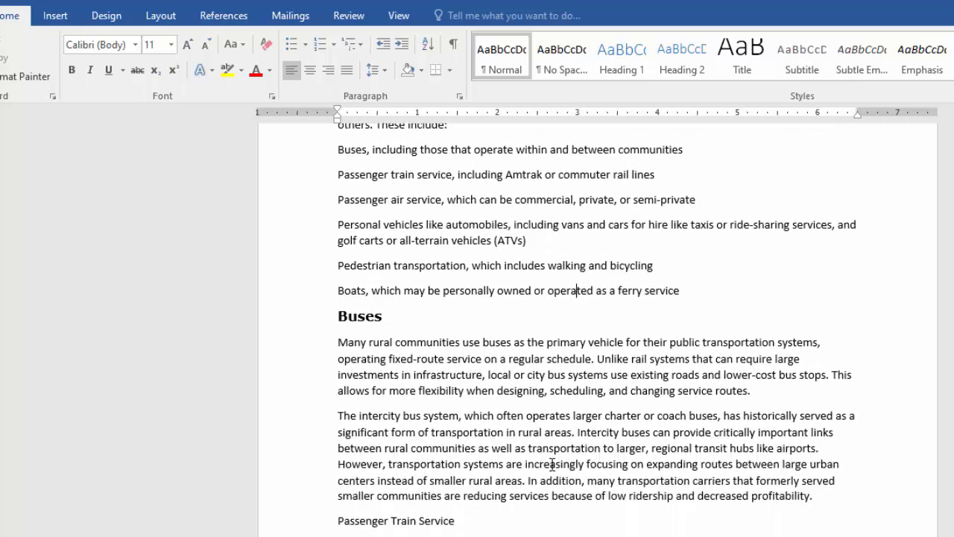
pyautogui.moveTo(476, 396); pyautogui.dragTo(346, 398)
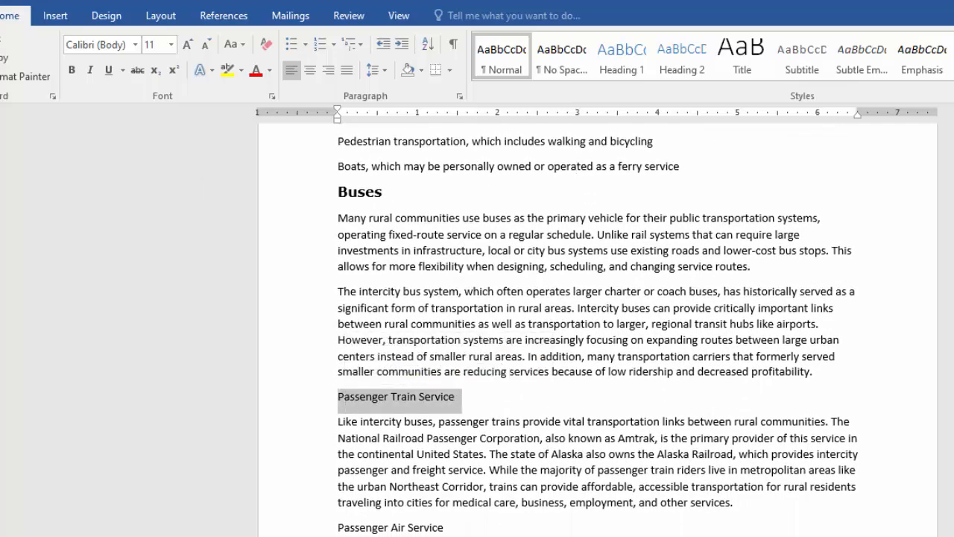
pyautogui.click(72, 77)
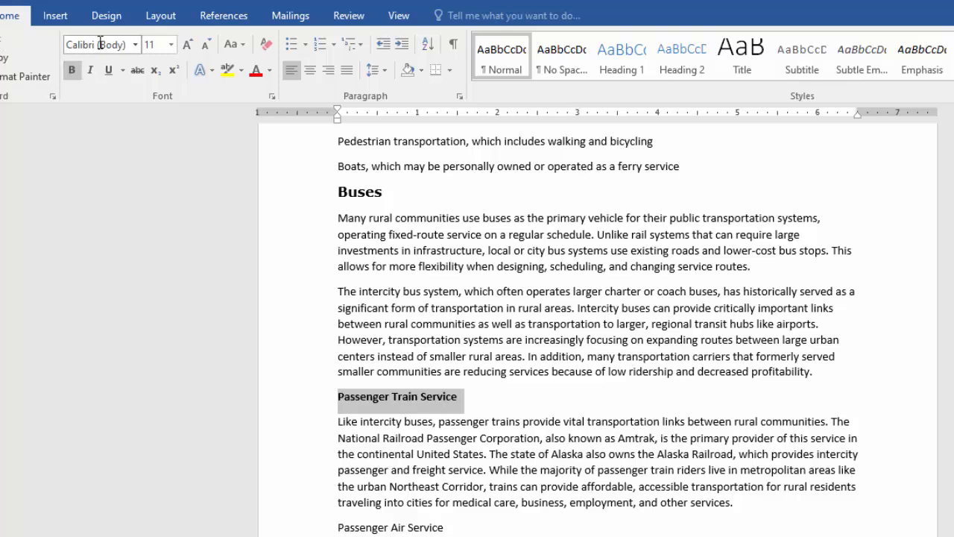
pyautogui.click(97, 44)
pyautogui.write('Ve')
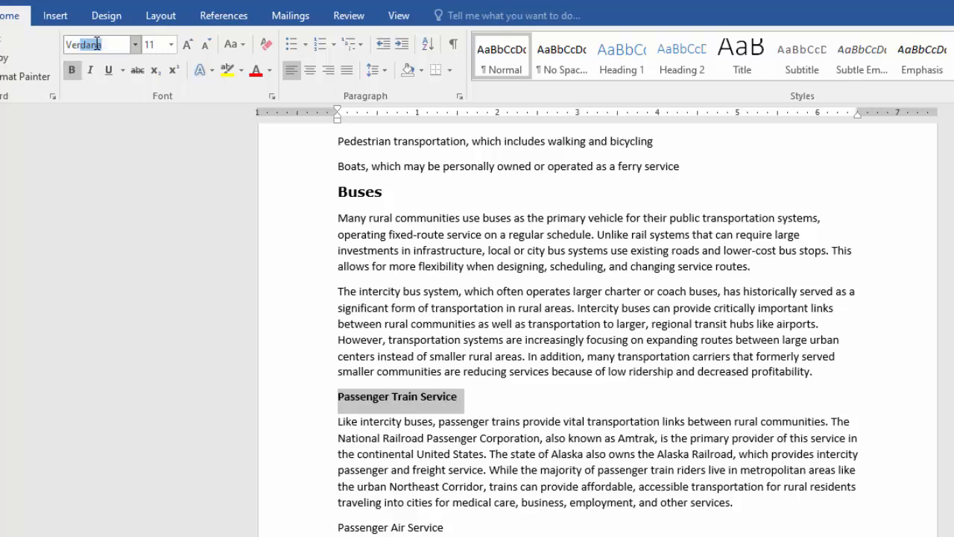
pyautogui.write('rdana')
pyautogui.press('Return')
pyautogui.click(171, 45)
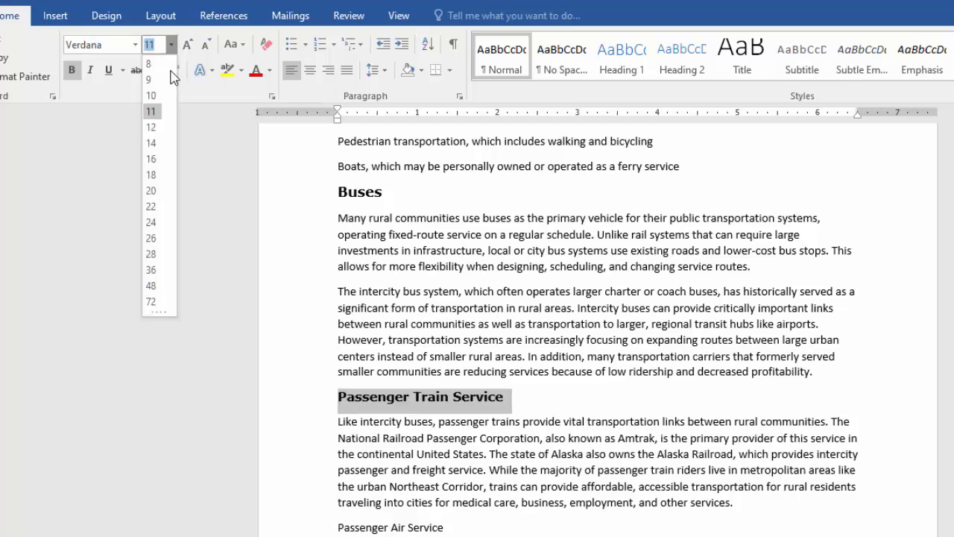
pyautogui.click(158, 128)
pyautogui.click(642, 420)
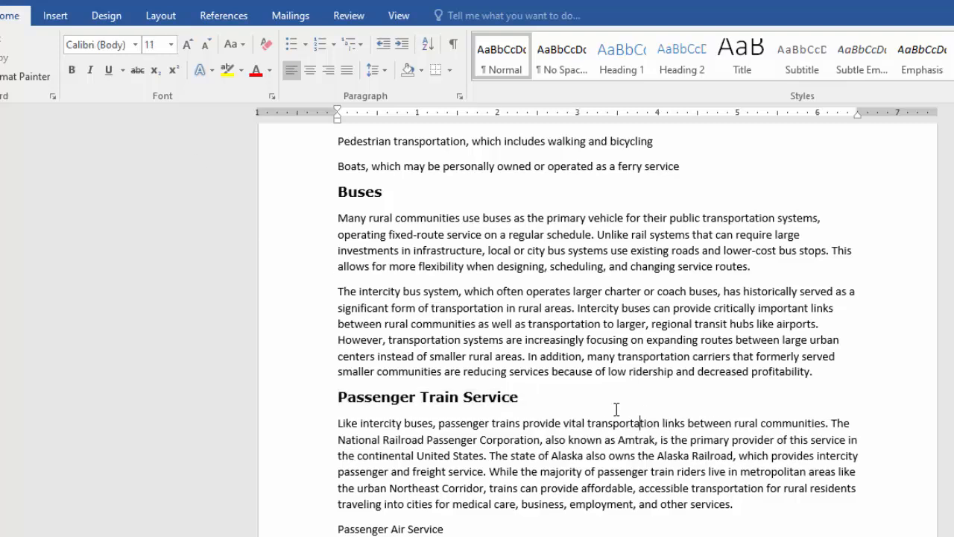
# - Format the "Passenger Air Service" heading in bold Verdana at 12 pt
pyautogui.scroll(-6, 582, 414)
pyautogui.scroll(3, 584, 403)
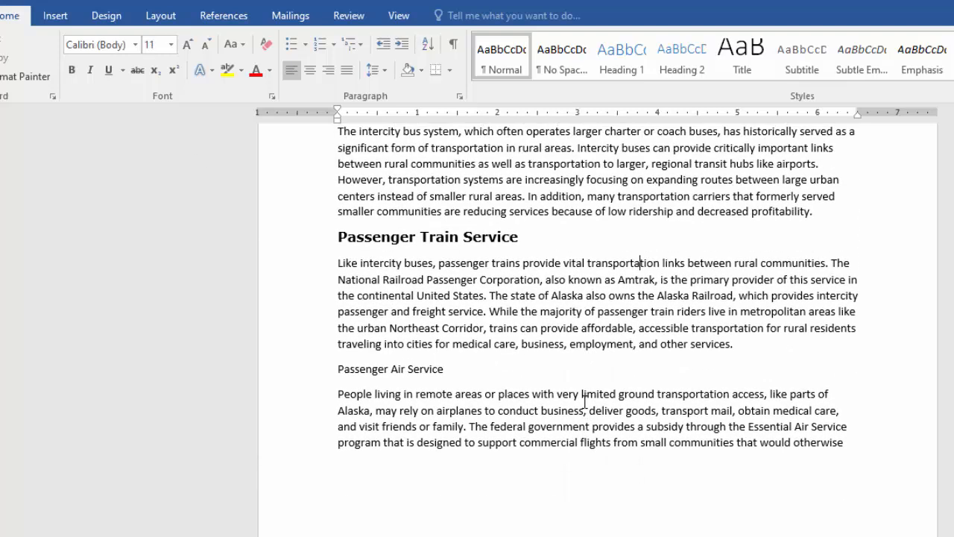
pyautogui.scroll(2, 584, 397)
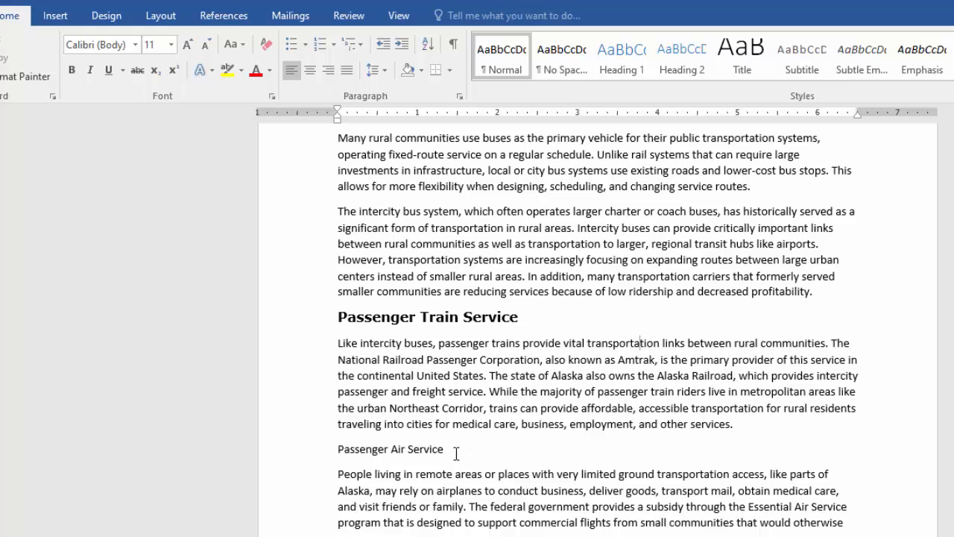
pyautogui.moveTo(452, 448); pyautogui.dragTo(344, 448)
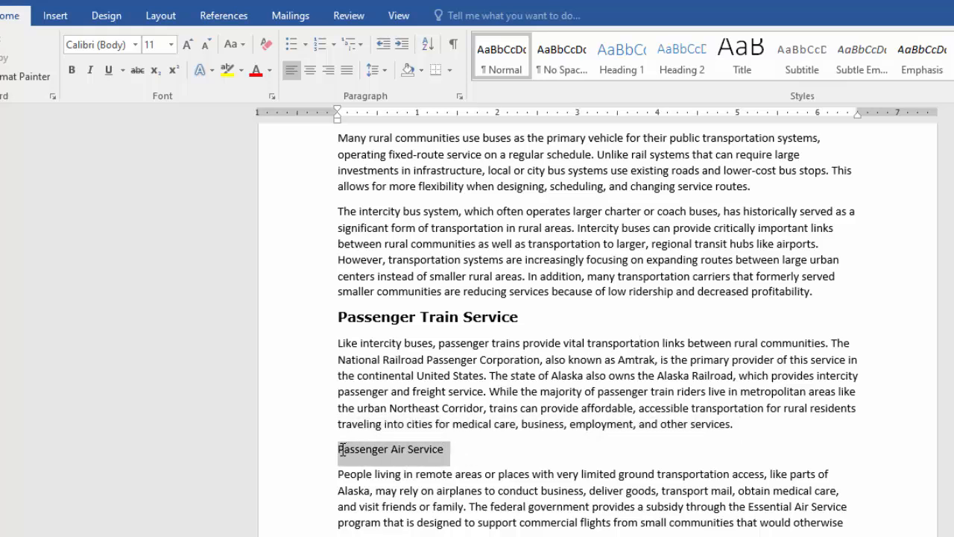
pyautogui.click(112, 46)
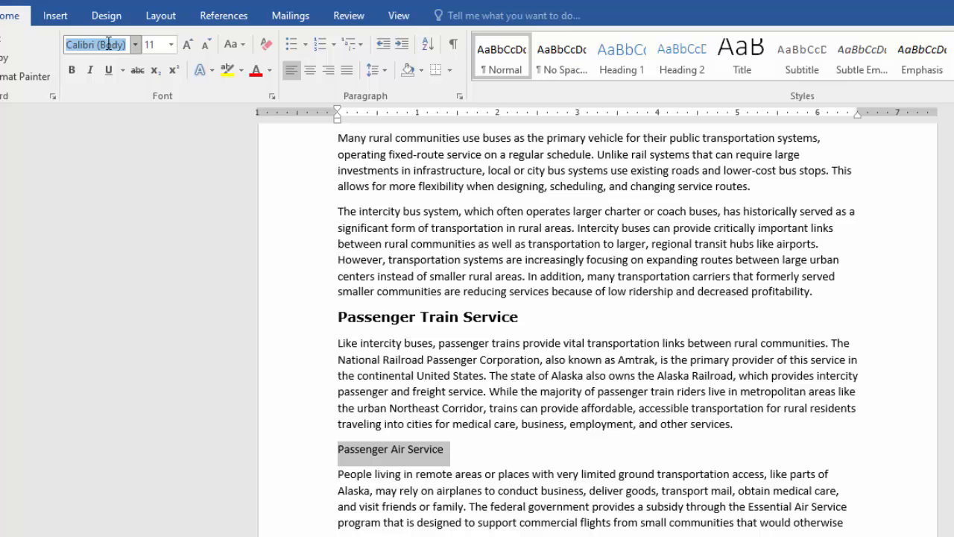
pyautogui.write('Verdana')
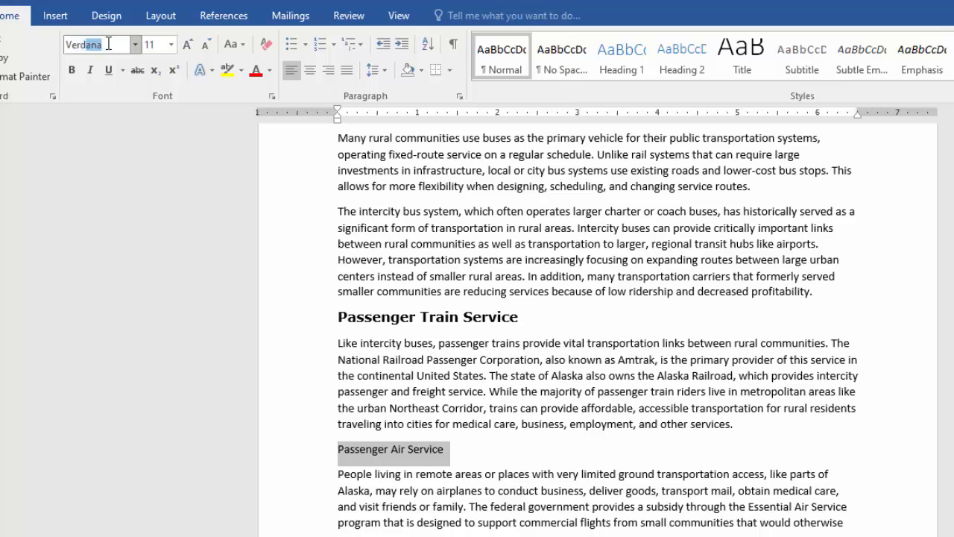
pyautogui.click(173, 49)
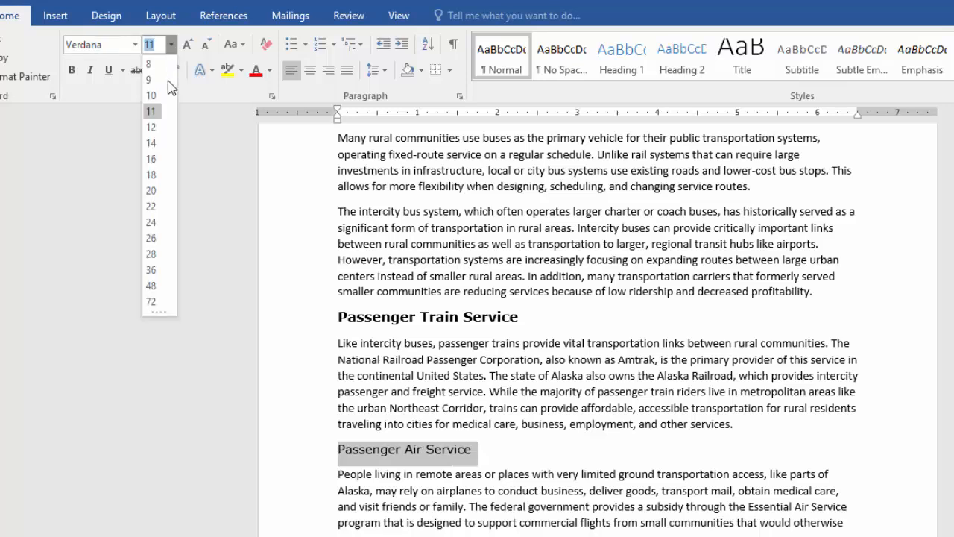
pyautogui.click(155, 136)
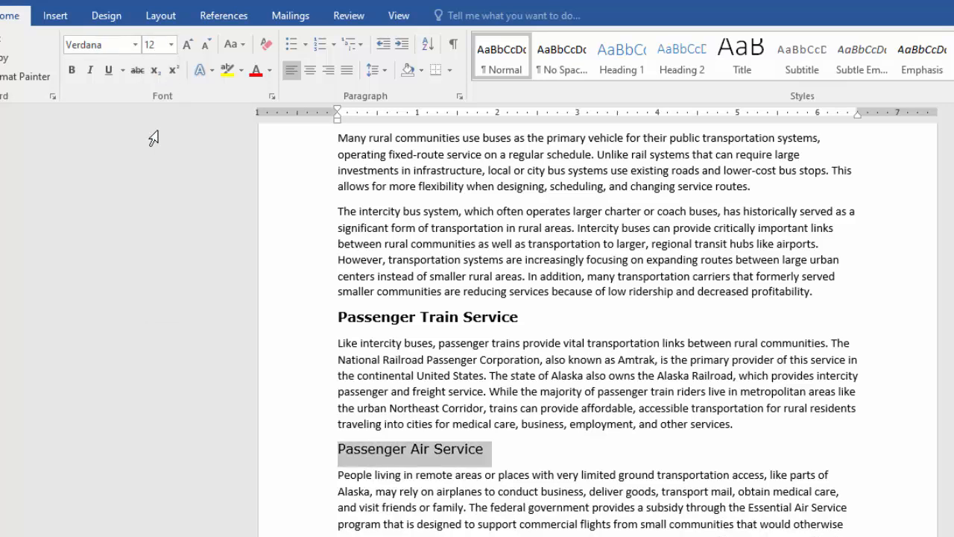
pyautogui.click(72, 70)
pyautogui.click(581, 435)
# - Format the "Personal Vehicles" heading in bold Verdana at 12 pt and clear the selection
pyautogui.scroll(-9, 581, 436)
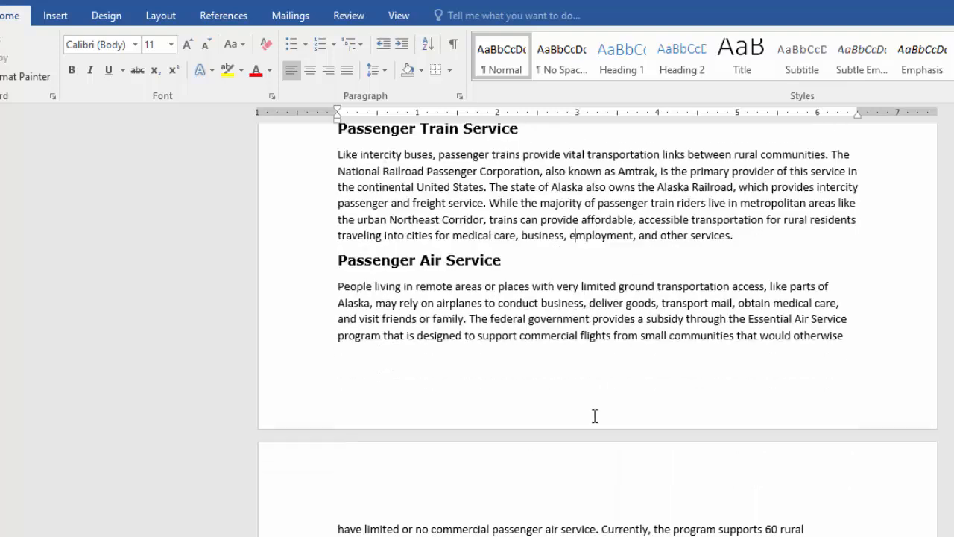
pyautogui.moveTo(449, 320); pyautogui.dragTo(347, 326)
pyautogui.scroll(4, 577, 347)
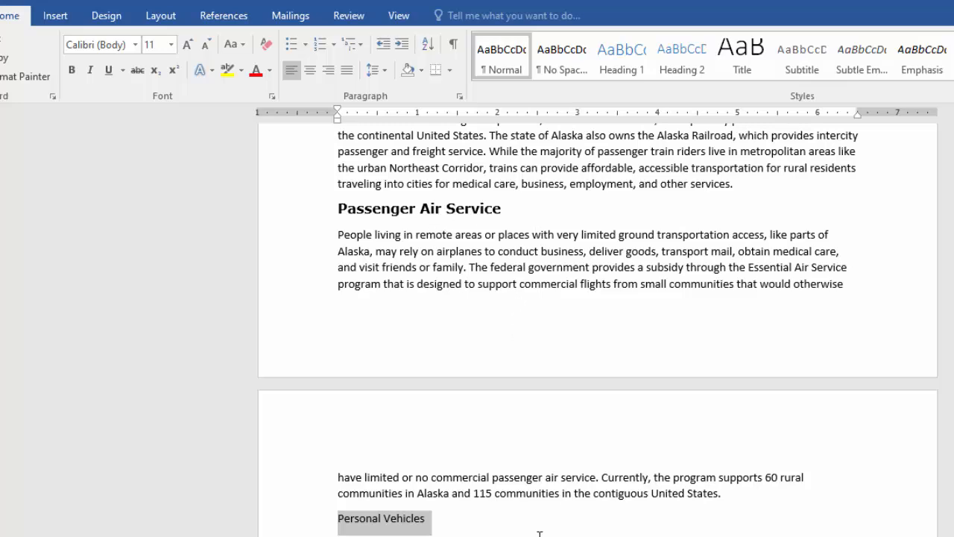
pyautogui.scroll(-2, 540, 533)
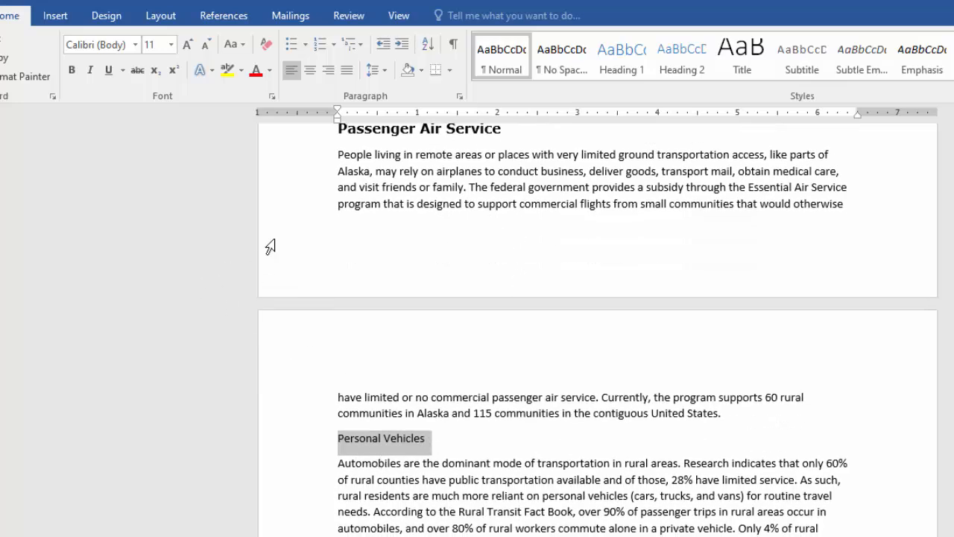
pyautogui.click(118, 43)
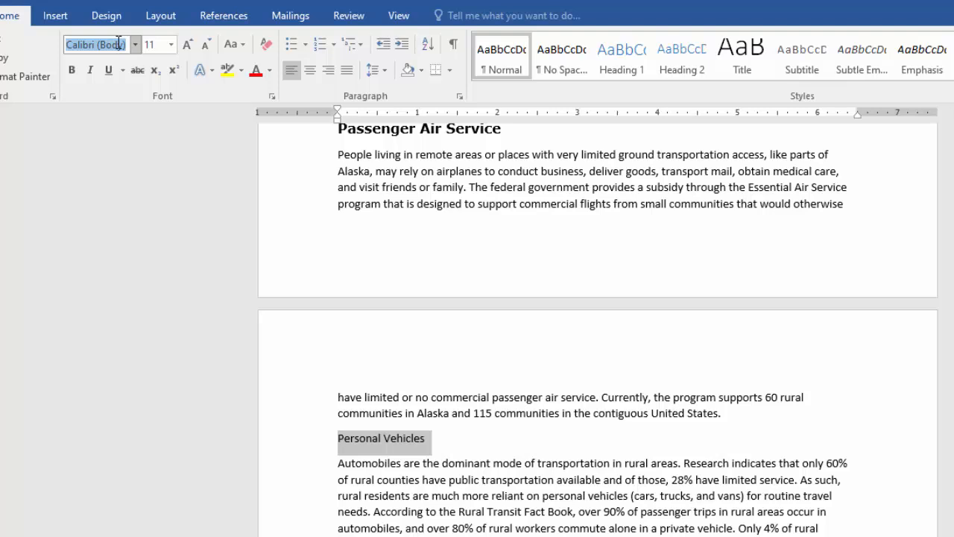
pyautogui.write('Verdana')
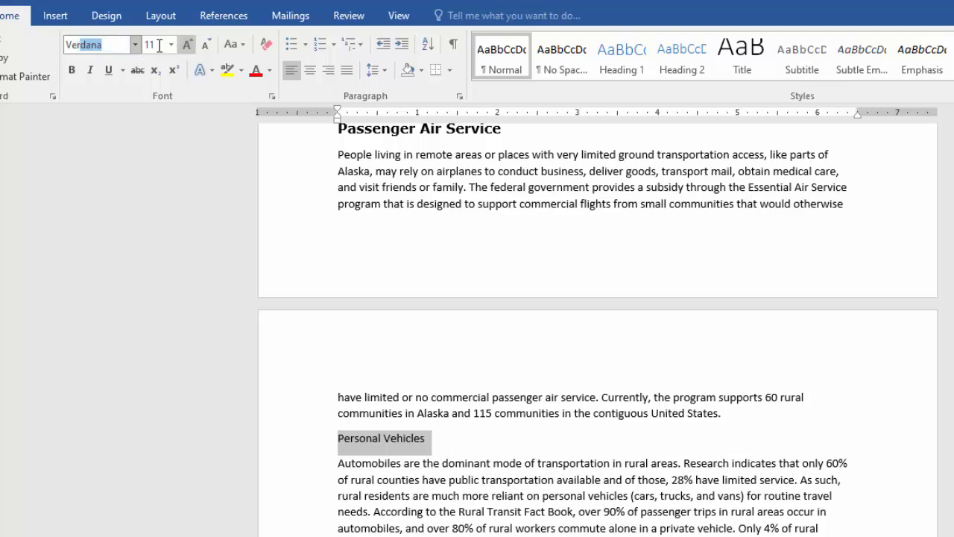
pyautogui.press('Return')
pyautogui.click(171, 49)
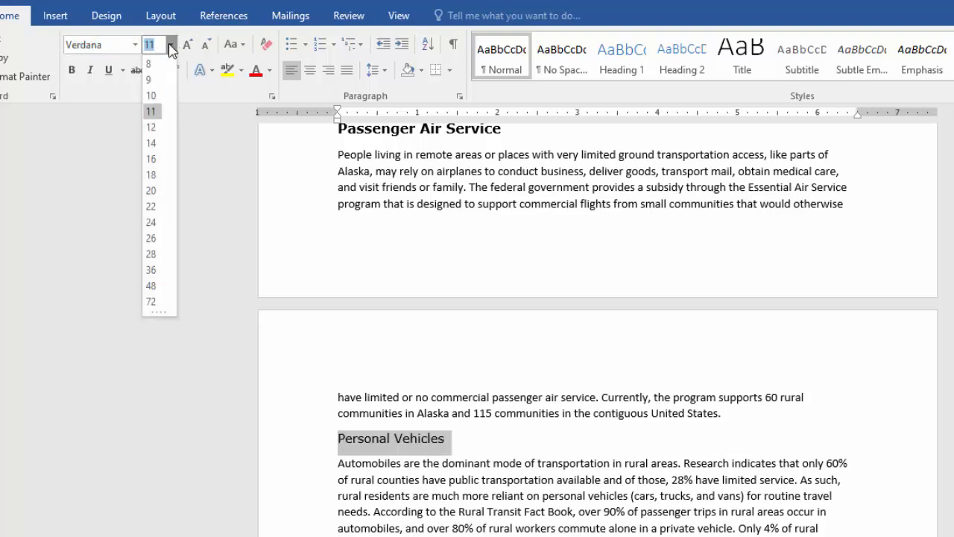
pyautogui.click(153, 129)
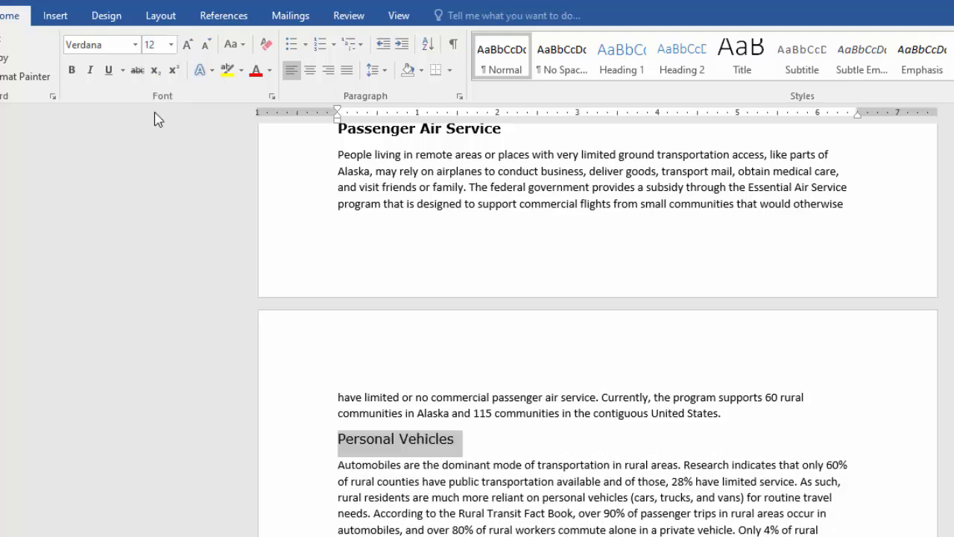
pyautogui.click(72, 69)
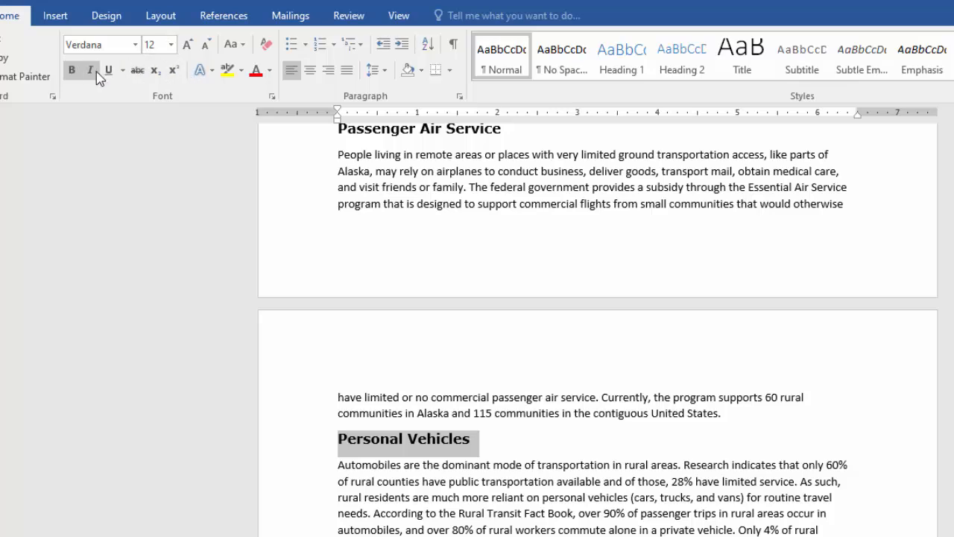
pyautogui.scroll(-4, 583, 425)
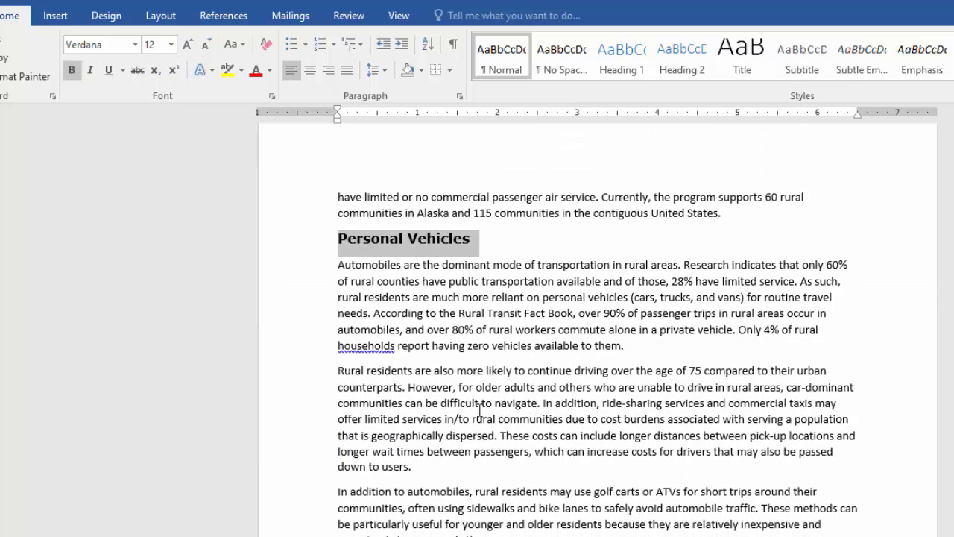
pyautogui.click(460, 359)
# - Look through the document from the title to the section headings to check that their formatting is consistent
pyautogui.scroll(15, 562, 313)
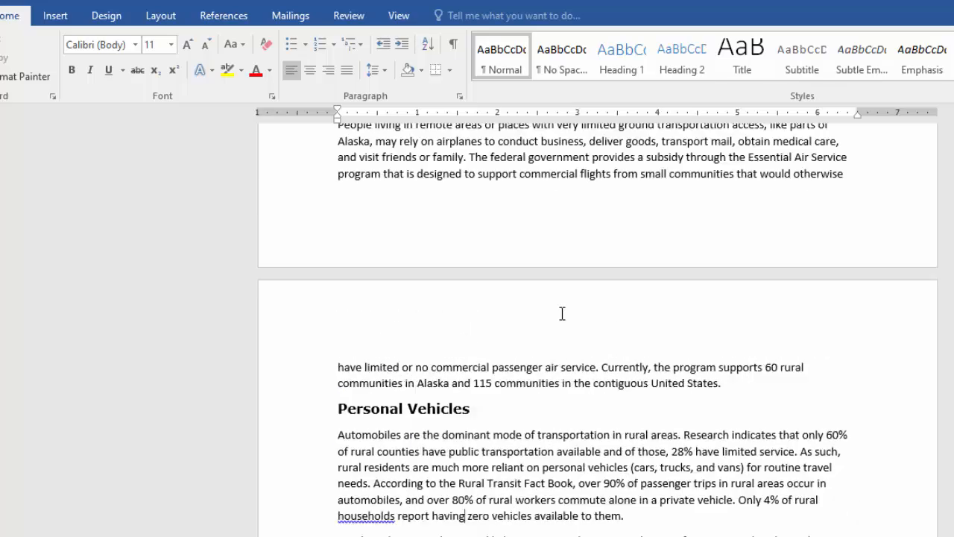
pyautogui.scroll(4, 599, 306)
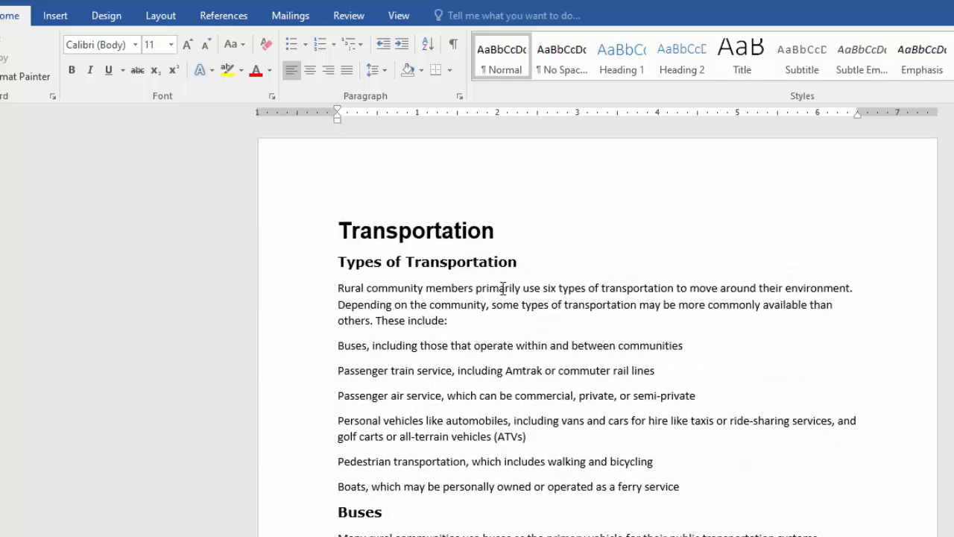
pyautogui.scroll(-4, 457, 265)
pyautogui.scroll(4, 440, 283)
pyautogui.scroll(-15, 428, 453)
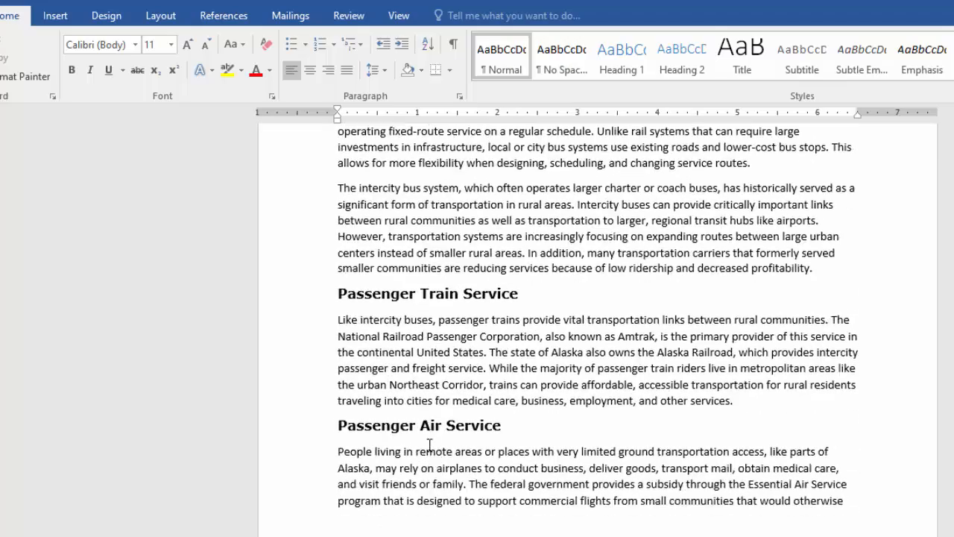
pyautogui.scroll(12, 436, 432)
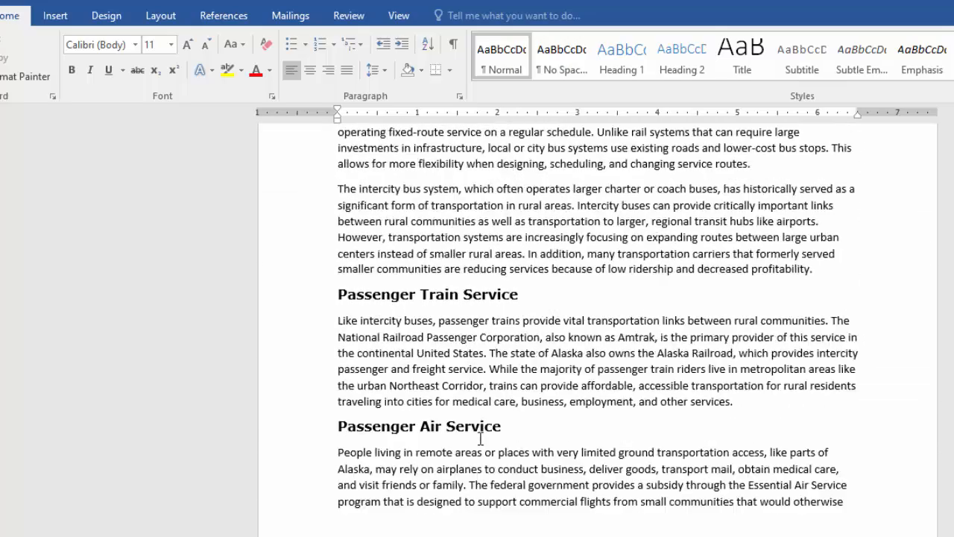
pyautogui.scroll(2, 468, 430)
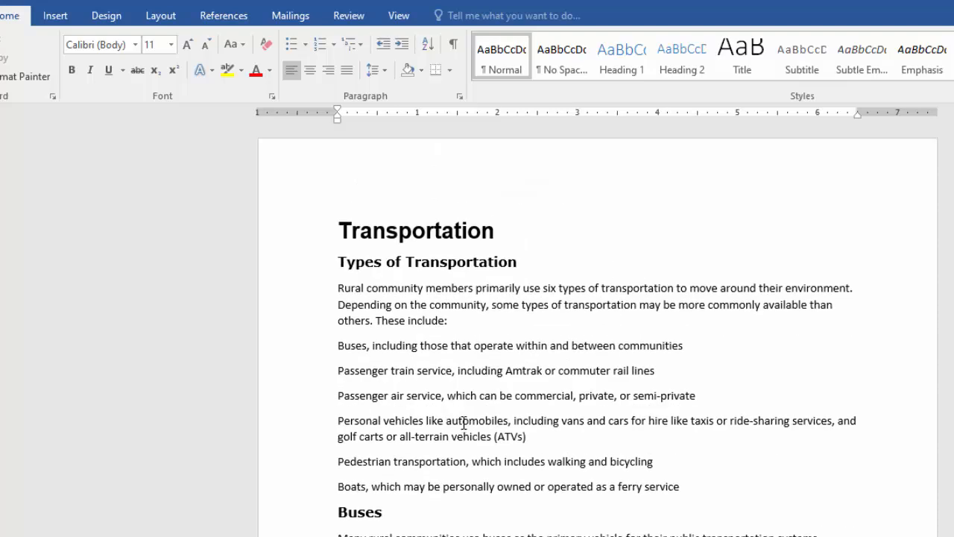
pyautogui.scroll(-4, 476, 408)
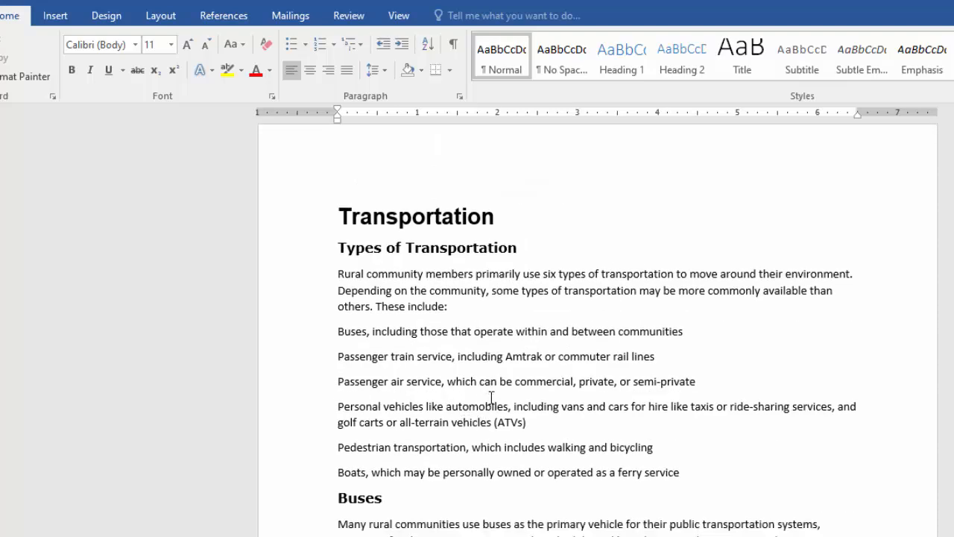
# - Highlight the section headings from "Buses" to "Personal Vehicles" one after another to review them, and deselect
pyautogui.moveTo(350, 314); pyautogui.dragTo(428, 320)
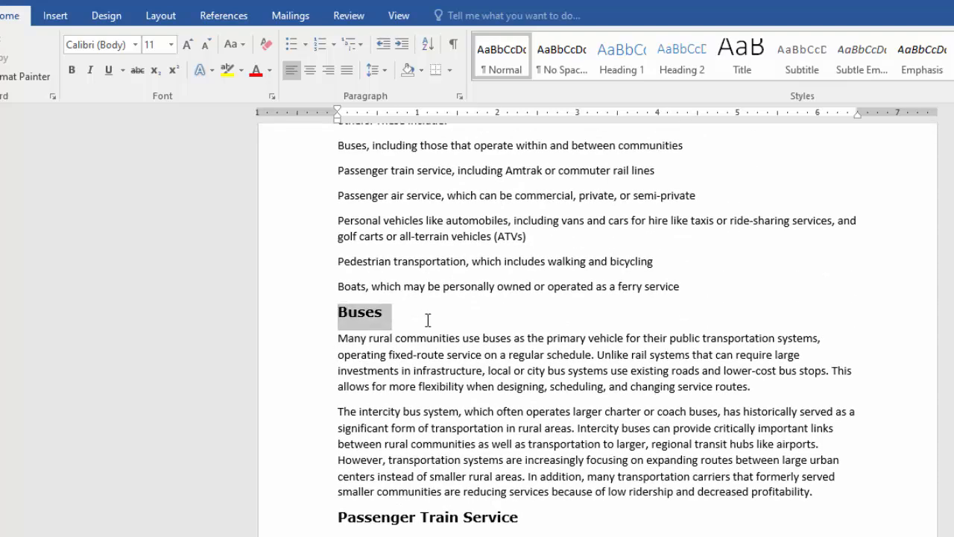
pyautogui.scroll(-4, 537, 372)
pyautogui.moveTo(531, 317); pyautogui.dragTo(308, 310)
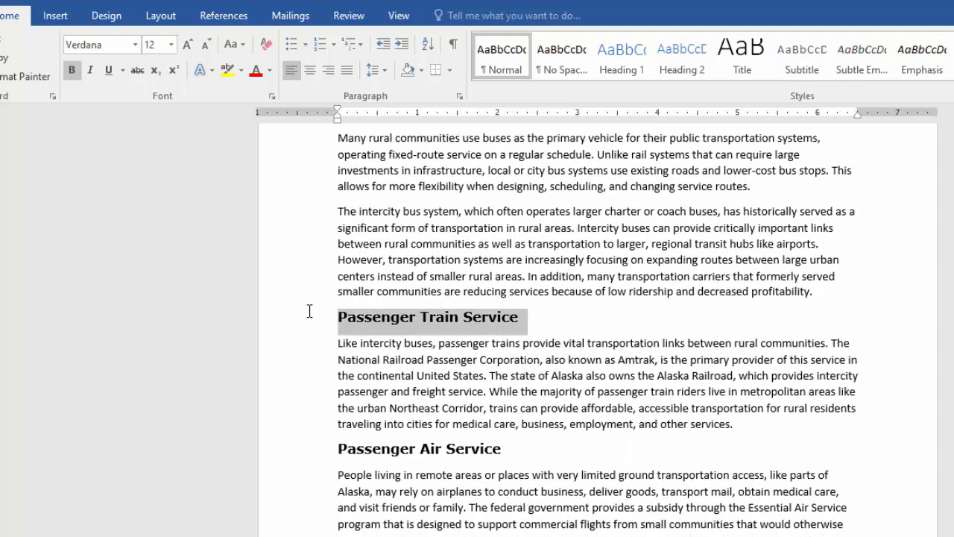
pyautogui.scroll(-3, 624, 436)
pyautogui.moveTo(468, 291); pyautogui.dragTo(309, 286)
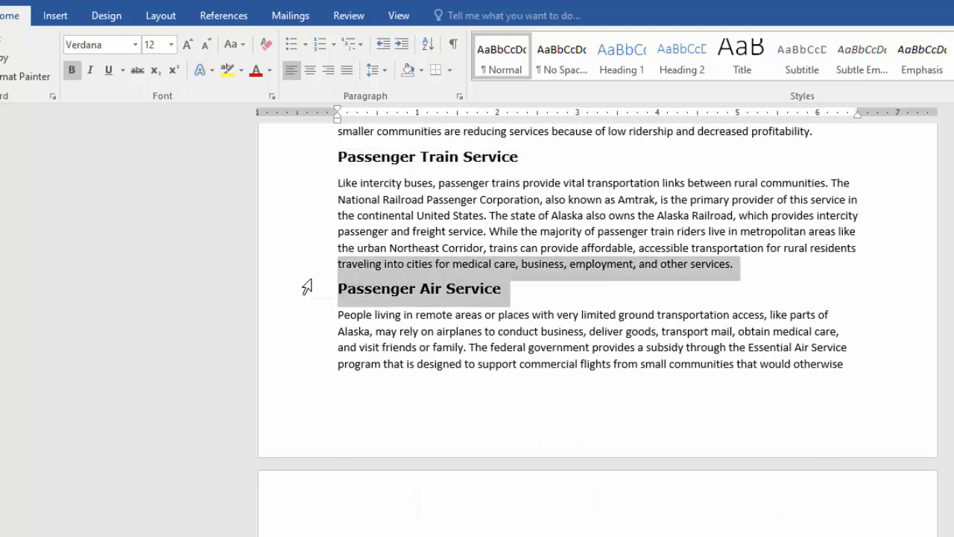
pyautogui.scroll(-5, 550, 318)
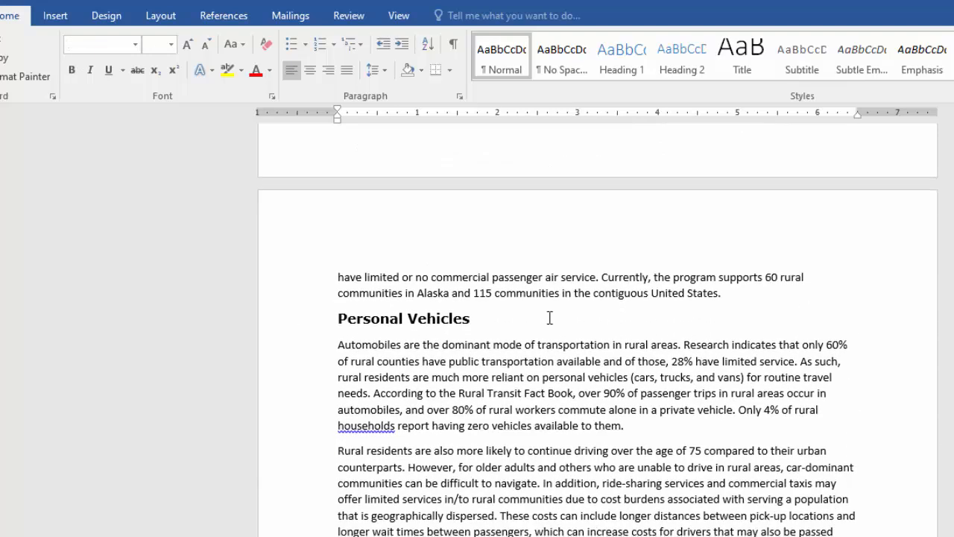
pyautogui.tripleClick(408, 321)
pyautogui.scroll(15, 613, 373)
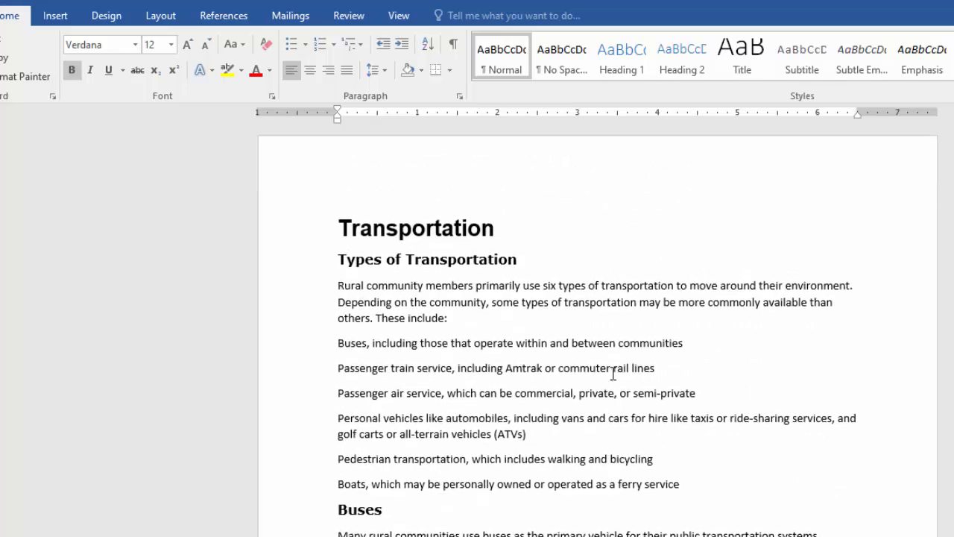
pyautogui.click(610, 372)
# - Place the insertion point directly before the "Buses" heading
pyautogui.scroll(-6, 339, 505)
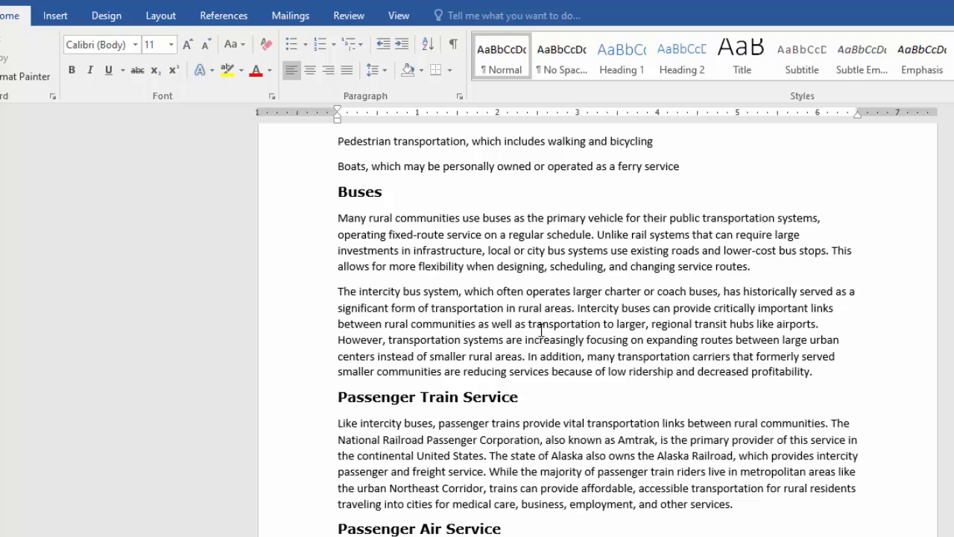
pyautogui.scroll(2, 541, 331)
pyautogui.click(339, 312)
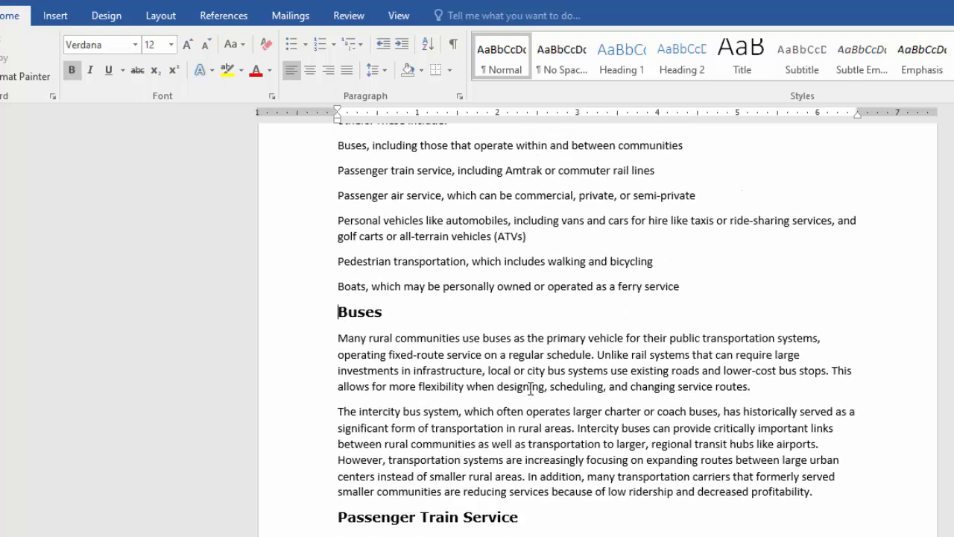
pyautogui.scroll(1, 550, 383)
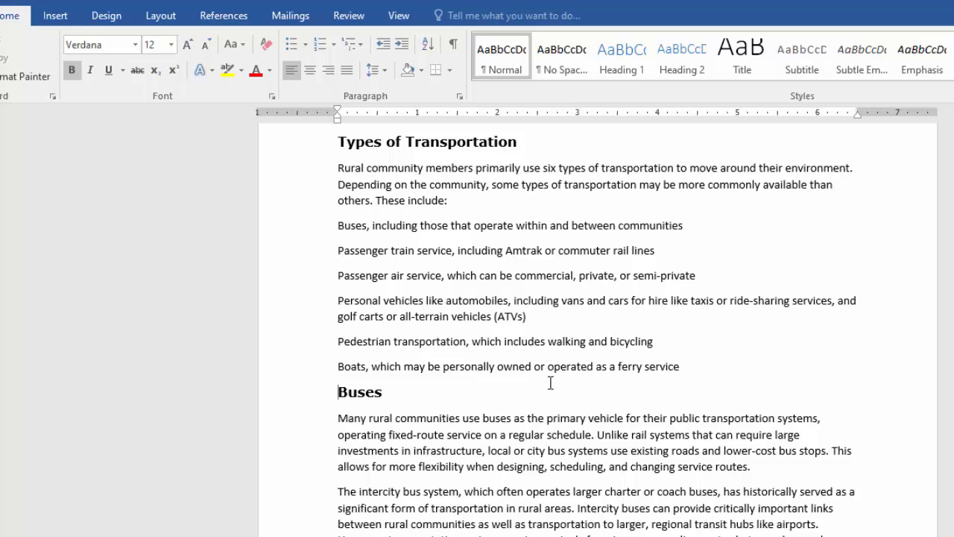
# - Try pushing the "Buses" section down with three blank lines above its heading, and undo them
pyautogui.press('Return')
pyautogui.press('Return')
pyautogui.press('Return')
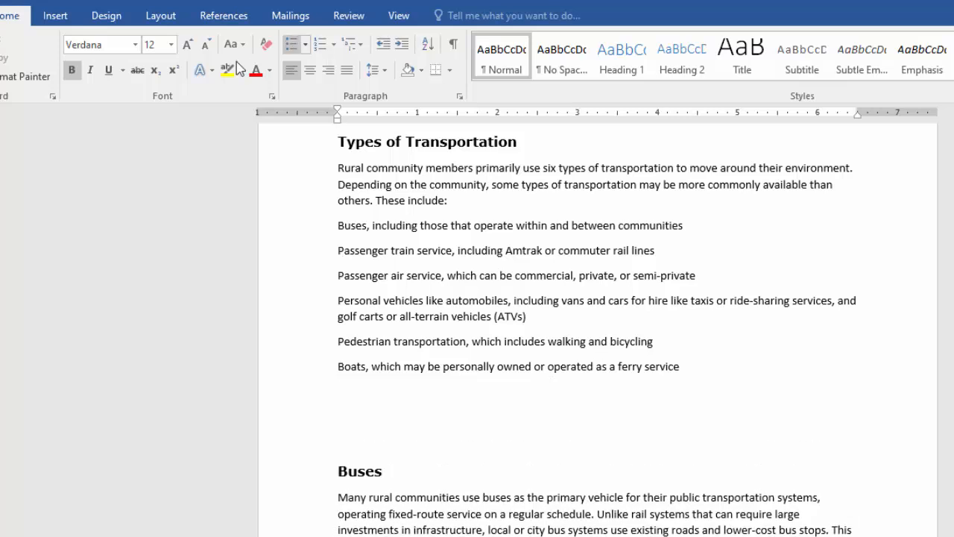
pyautogui.hotkey('ctrl', 'z')
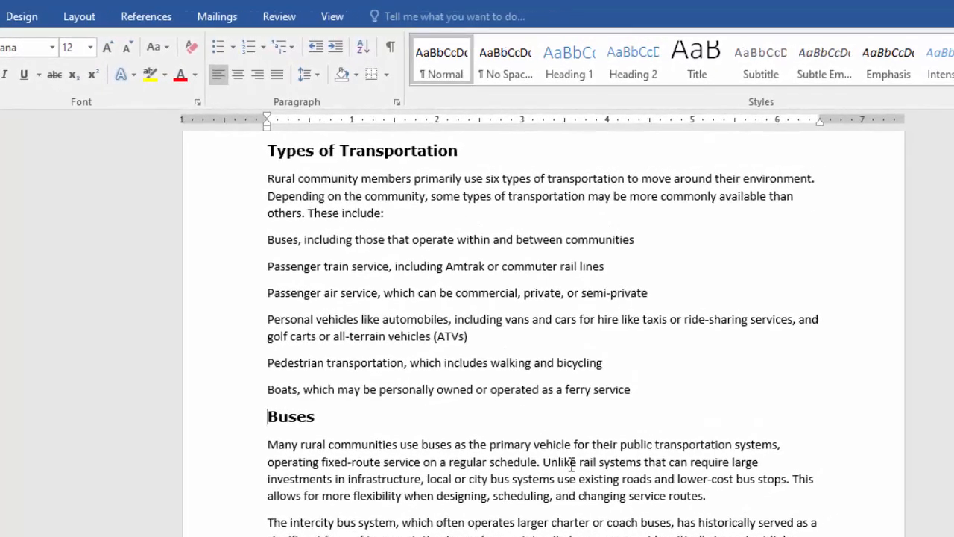
# - Insert a page break directly before the "Buses" heading so the section starts on a new page
pyautogui.scroll(3, 514, 436)
pyautogui.scroll(-2, 525, 431)
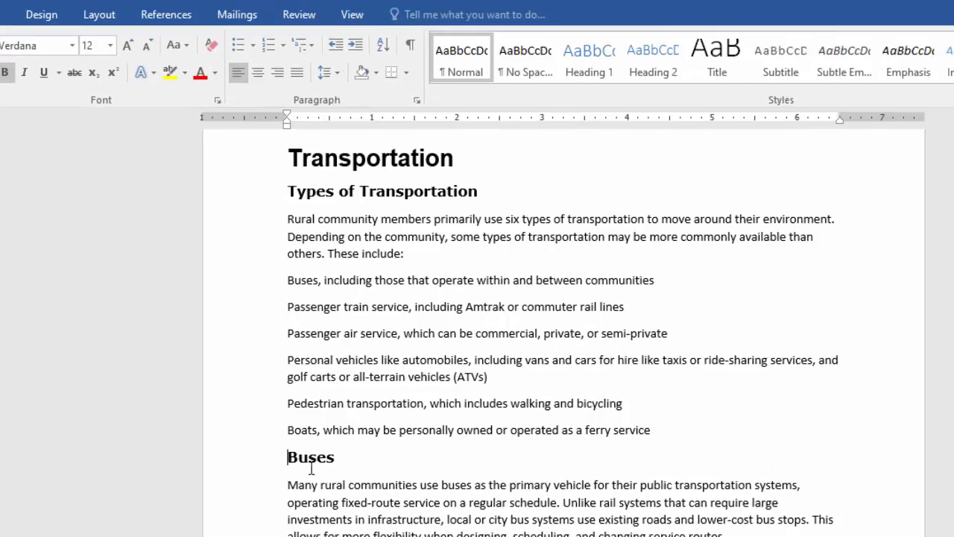
pyautogui.click(103, 16)
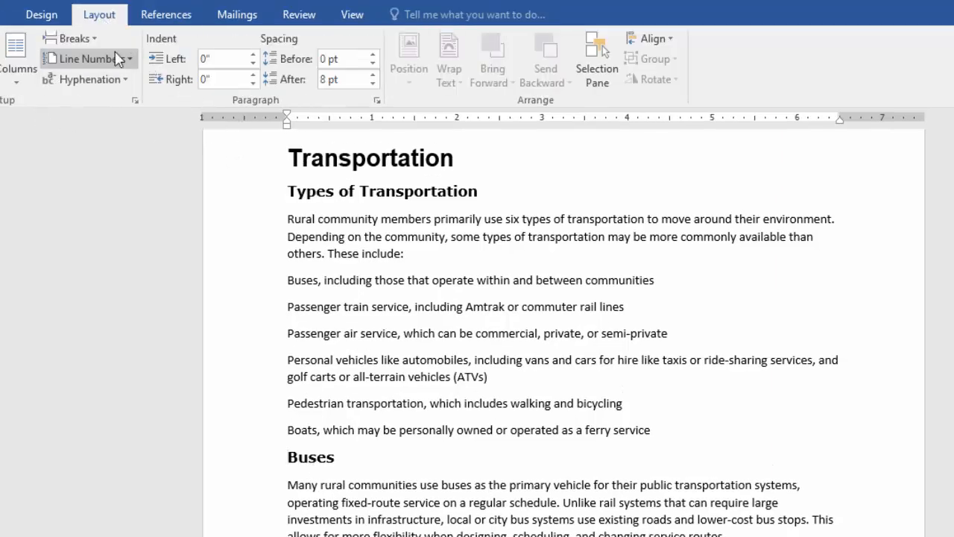
pyautogui.click(84, 43)
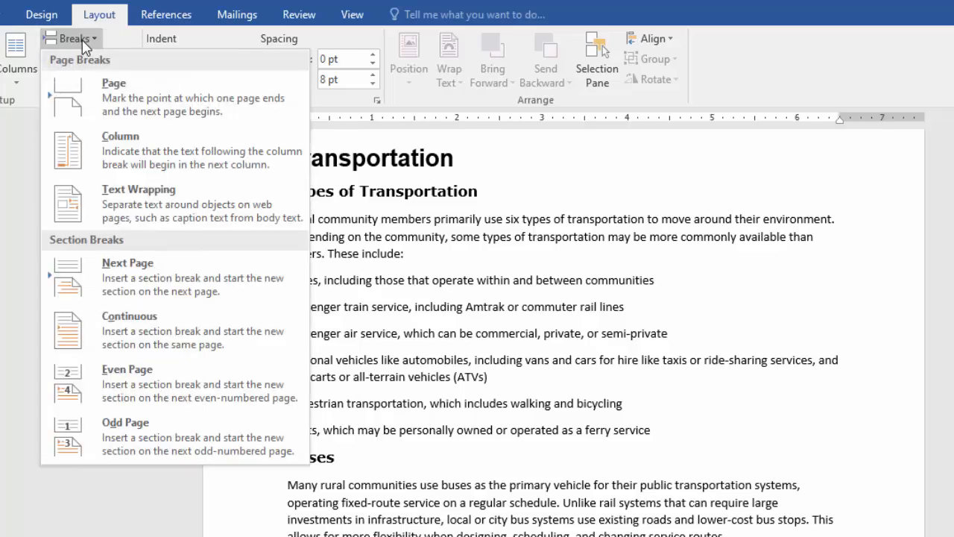
pyautogui.click(149, 94)
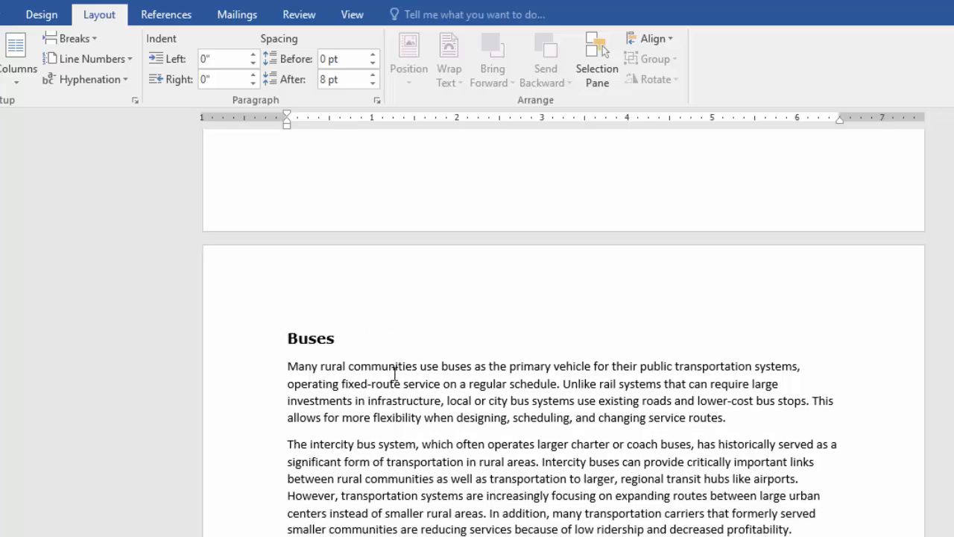
# - Insert a page break directly before the "Passenger Train Service" heading
pyautogui.scroll(-4, 499, 351)
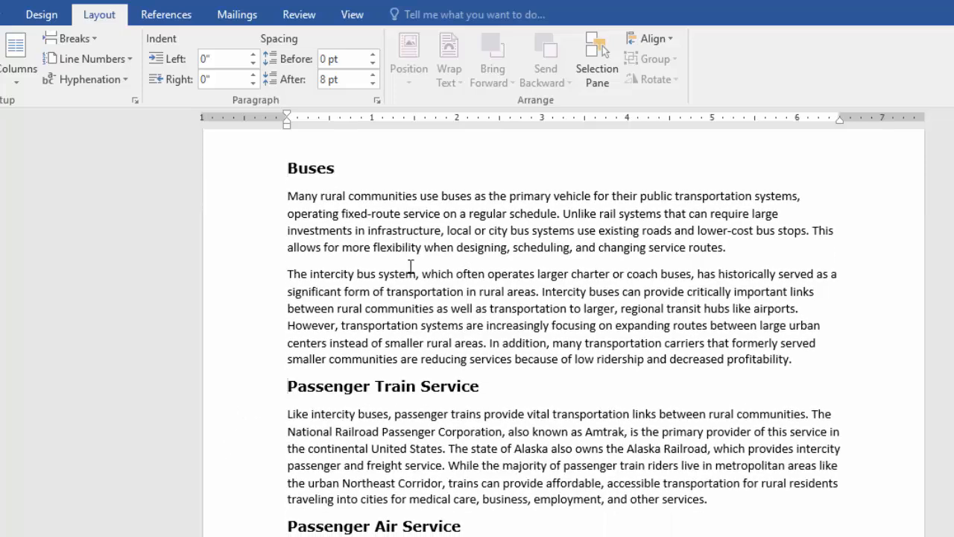
pyautogui.click(97, 41)
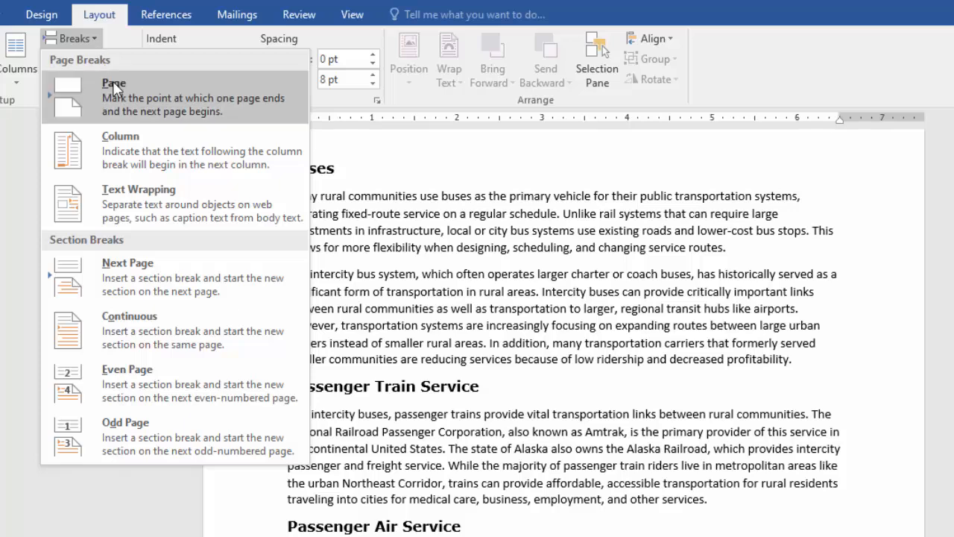
pyautogui.click(145, 98)
# - Insert a page break directly before the "Passenger Air Service" heading
pyautogui.scroll(-5, 458, 401)
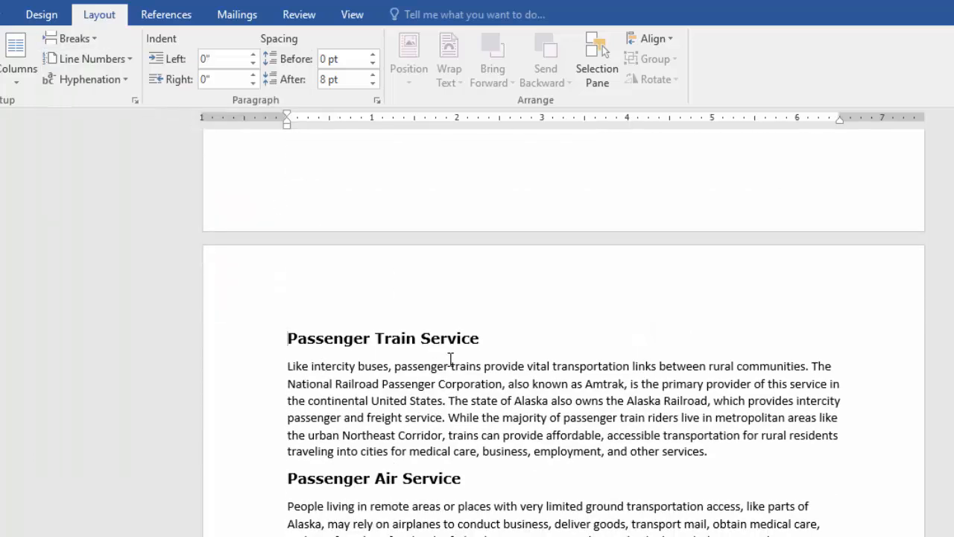
pyautogui.scroll(-3, 451, 358)
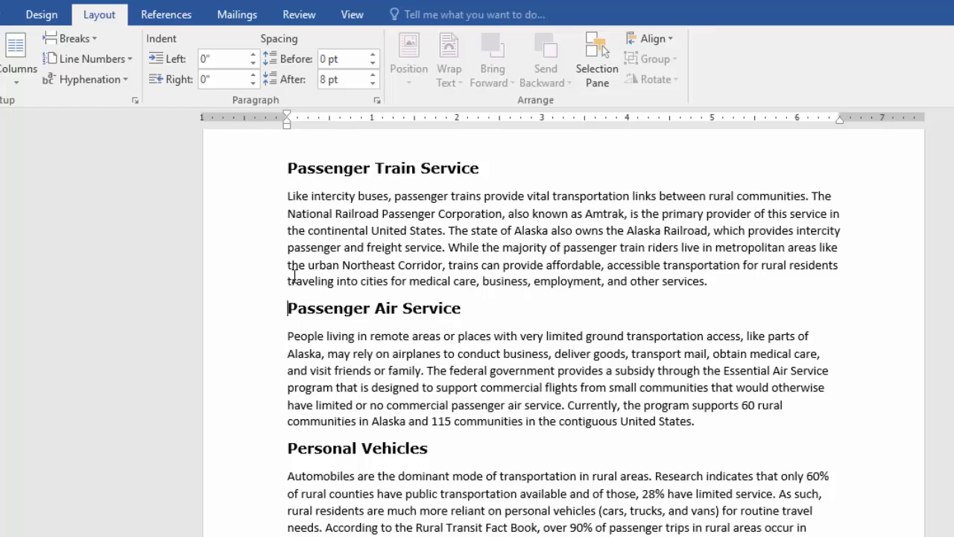
pyautogui.click(76, 38)
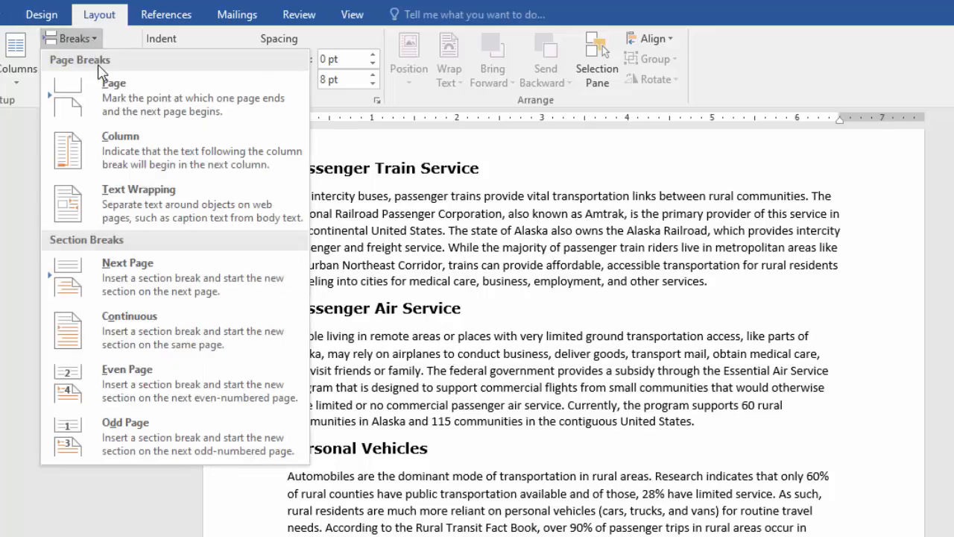
pyautogui.click(114, 104)
# - Insert a page break directly before the "Personal Vehicles" heading
pyautogui.scroll(-8, 512, 377)
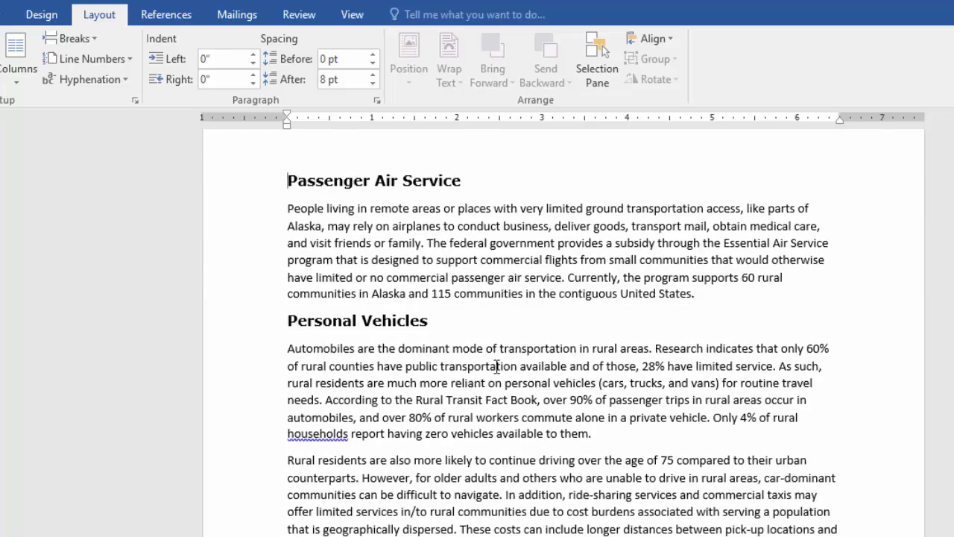
pyautogui.click(288, 307)
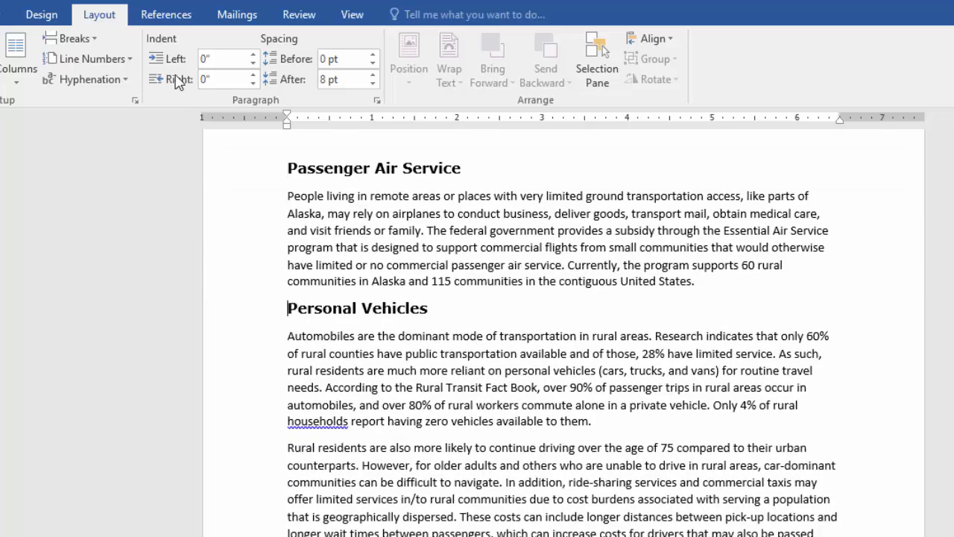
pyautogui.click(88, 40)
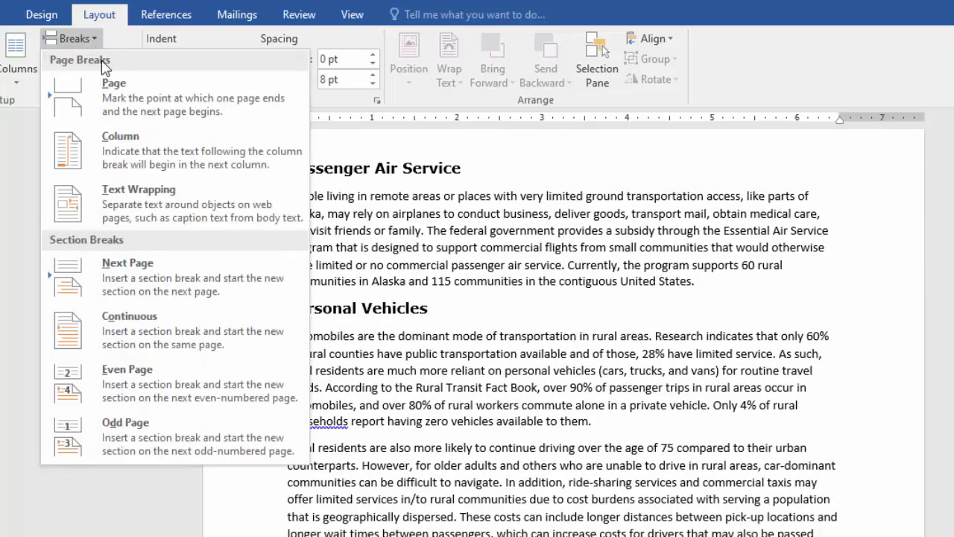
pyautogui.click(123, 102)
# - Look through the pages from "Personal Vehicles" back to the document title to check where each section starts
pyautogui.scroll(-12, 443, 388)
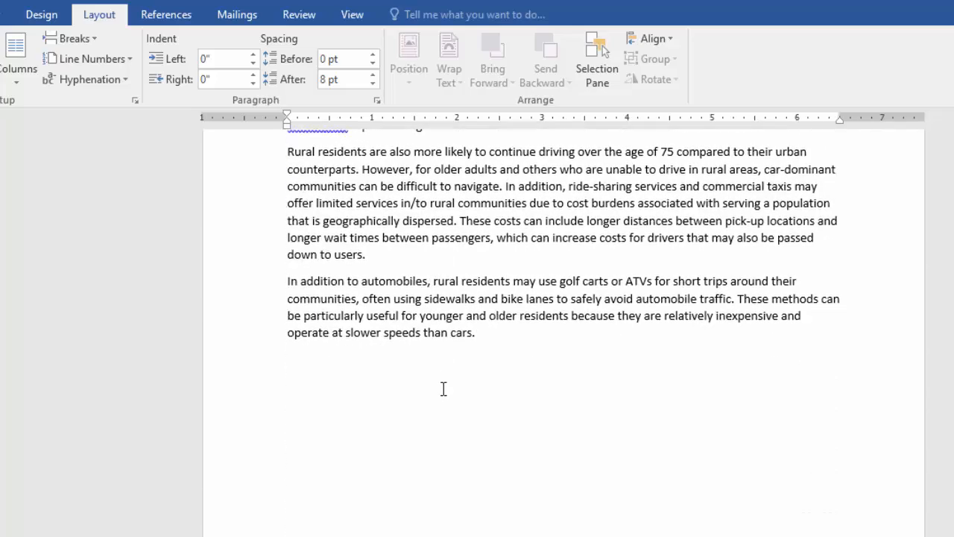
pyautogui.scroll(-3, 443, 402)
pyautogui.scroll(7, 443, 395)
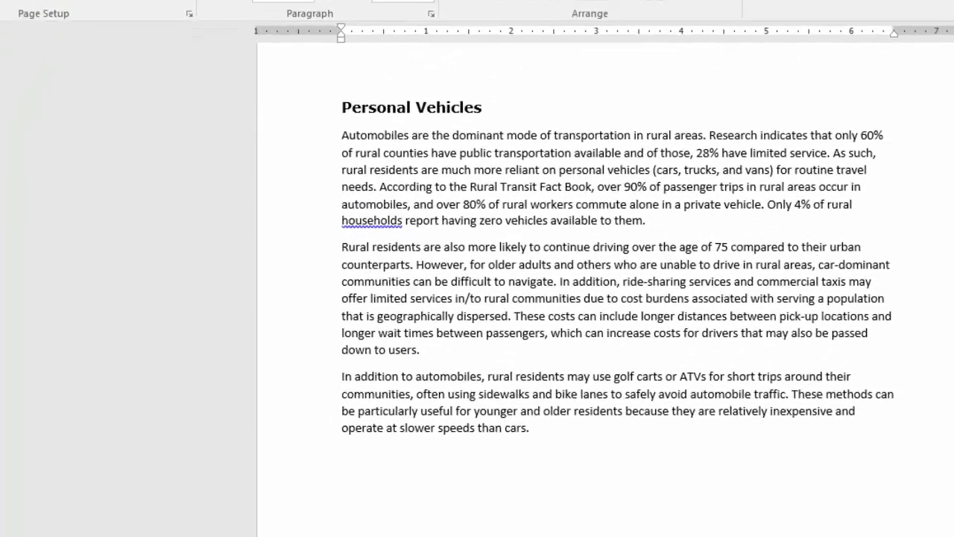
pyautogui.scroll(5, 469, 376)
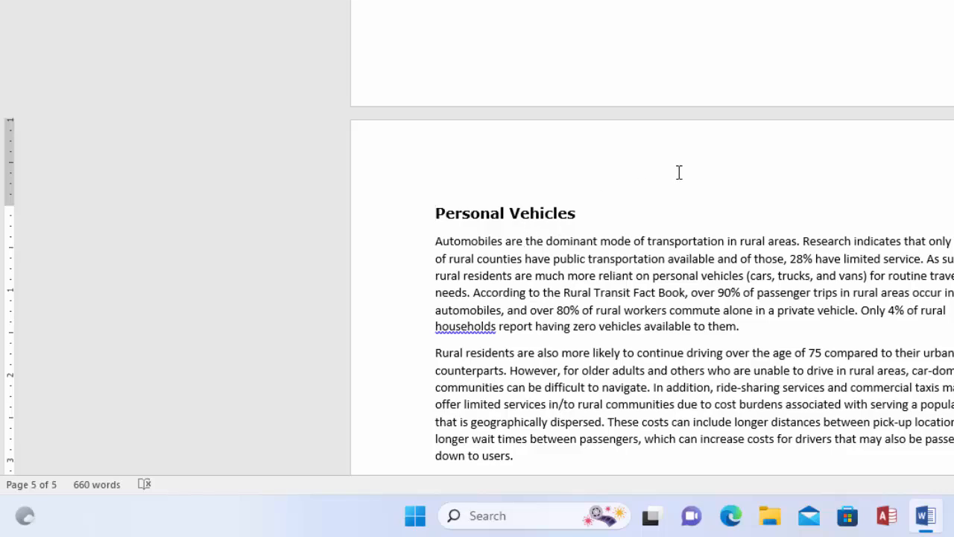
pyautogui.scroll(15, 680, 149)
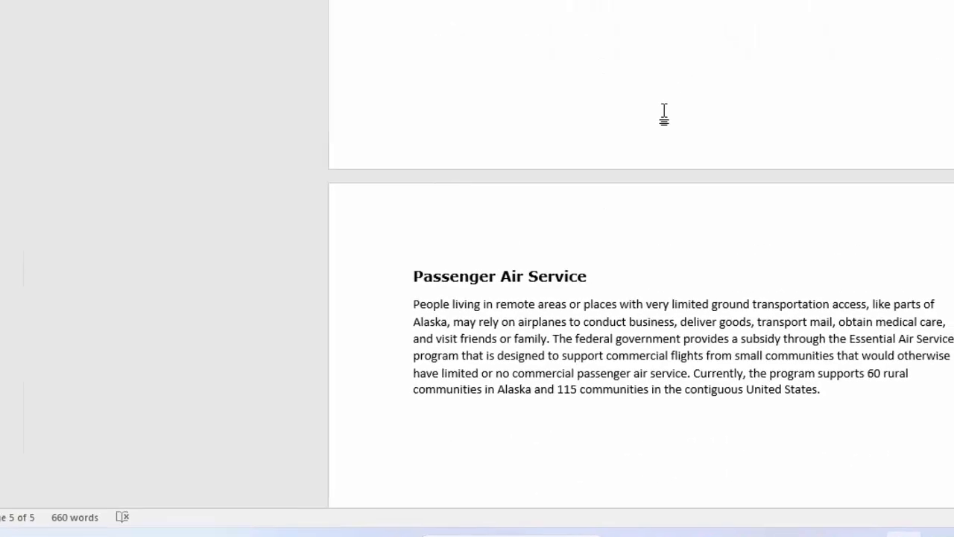
pyautogui.scroll(10, 664, 111)
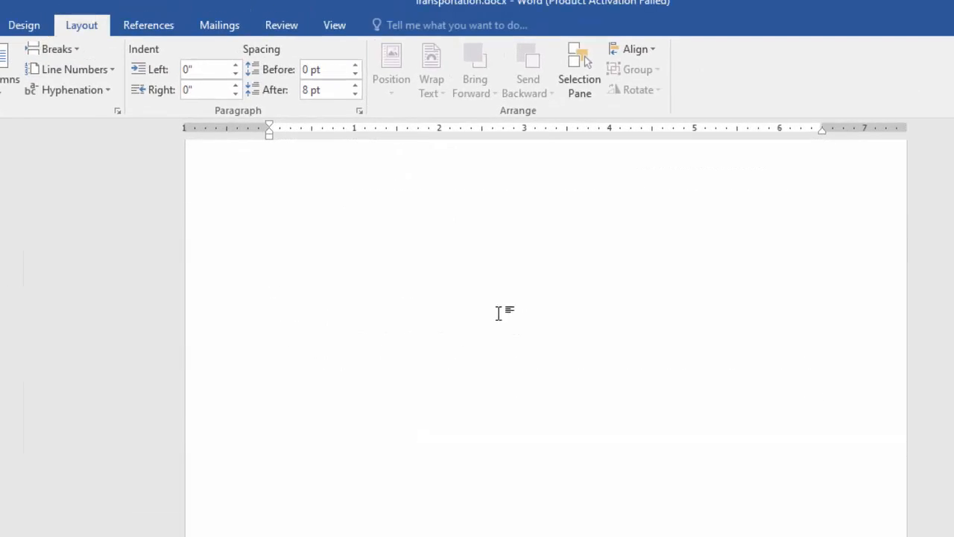
pyautogui.scroll(15, 499, 312)
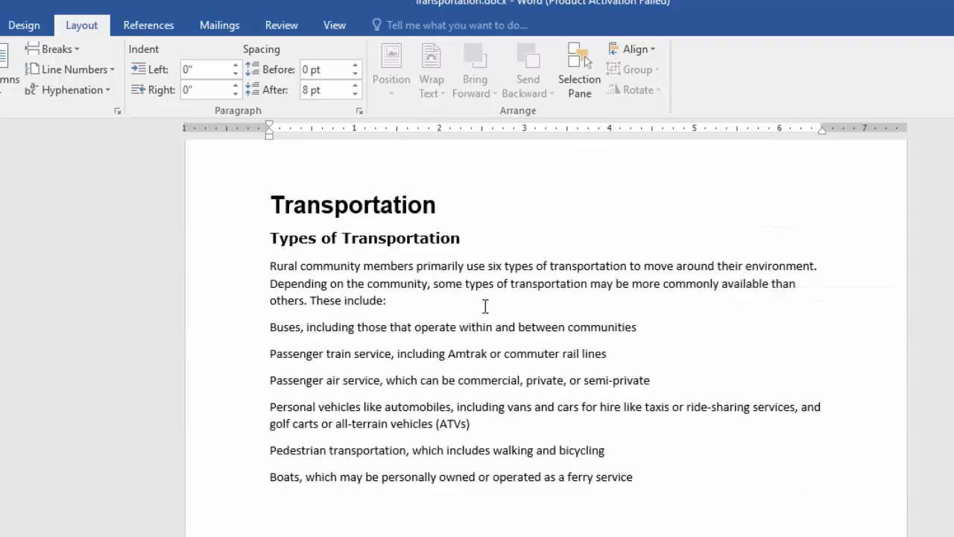
pyautogui.scroll(2, 485, 305)
# - Show the formatting marks and examine the page break markers at the ends of the sections
pyautogui.click(49, 28)
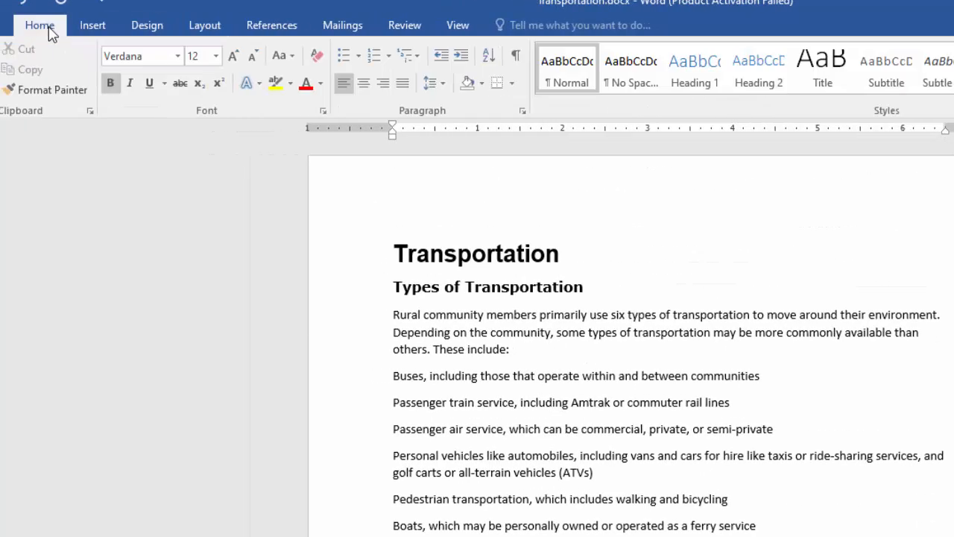
pyautogui.click(518, 59)
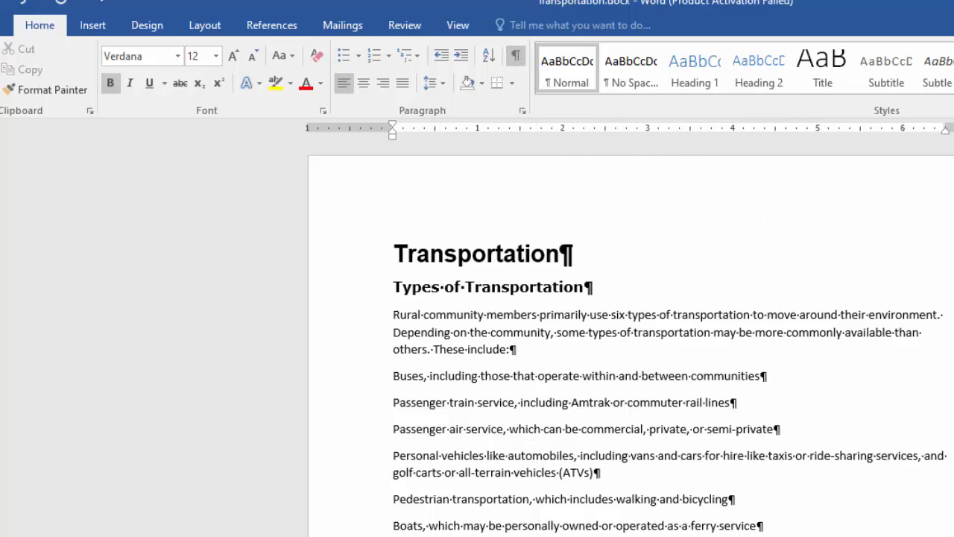
pyautogui.scroll(-15, 705, 376)
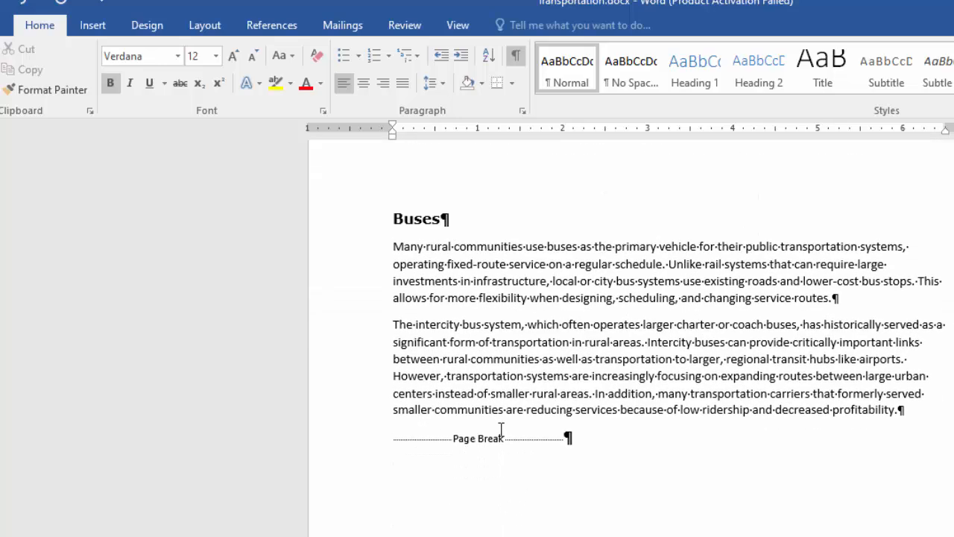
pyautogui.scroll(-8, 618, 425)
pyautogui.scroll(-5, 616, 411)
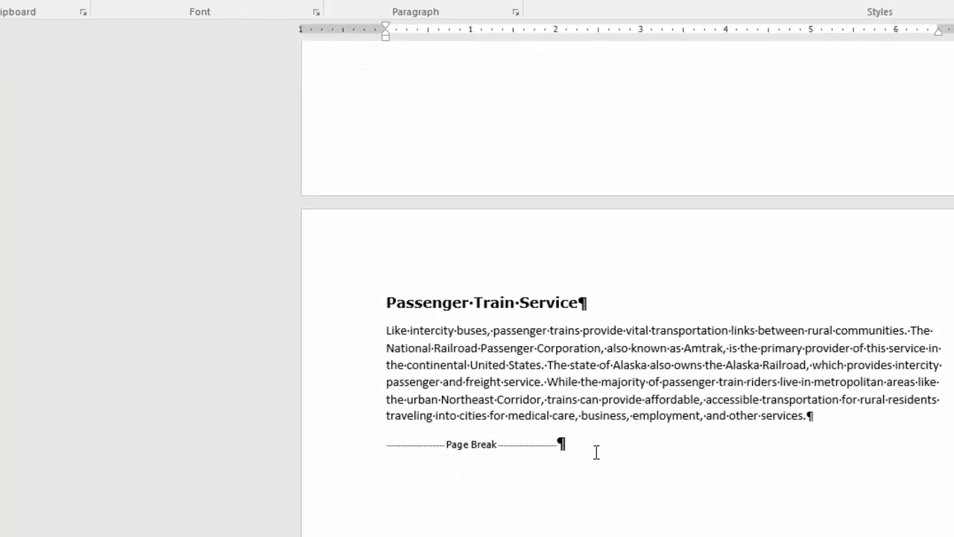
pyautogui.scroll(-8, 626, 488)
pyautogui.scroll(-3, 612, 357)
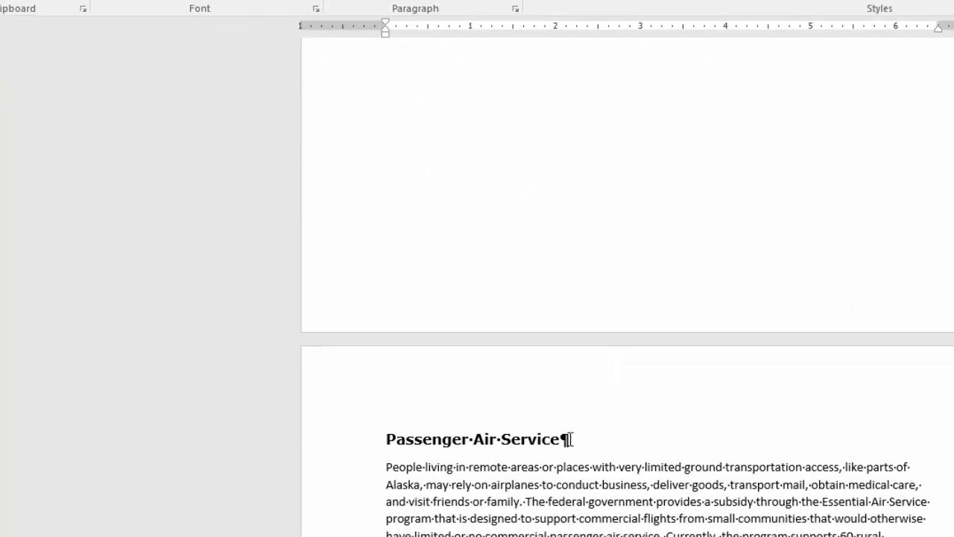
pyautogui.scroll(-3, 579, 440)
pyautogui.scroll(-5, 656, 351)
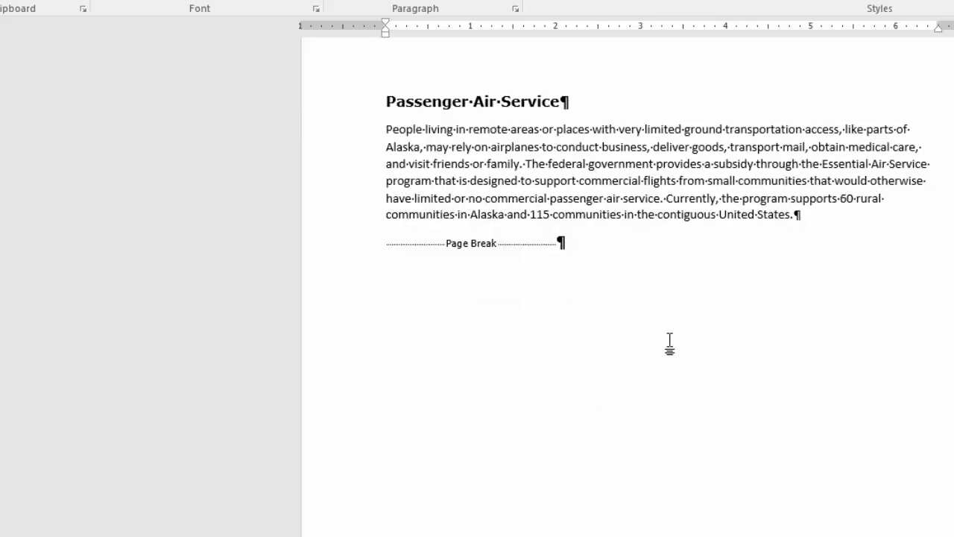
pyautogui.scroll(-10, 654, 337)
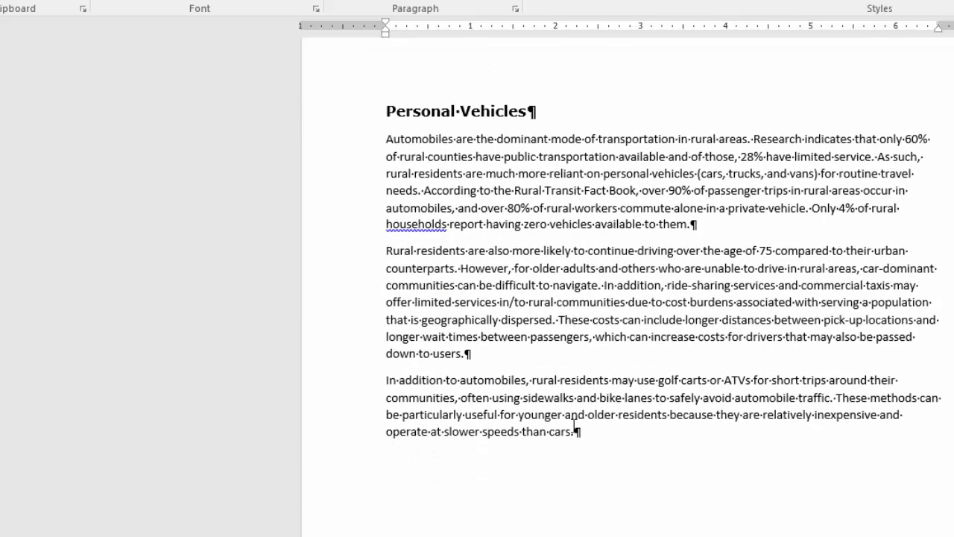
pyautogui.scroll(-2, 575, 414)
pyautogui.scroll(12, 586, 390)
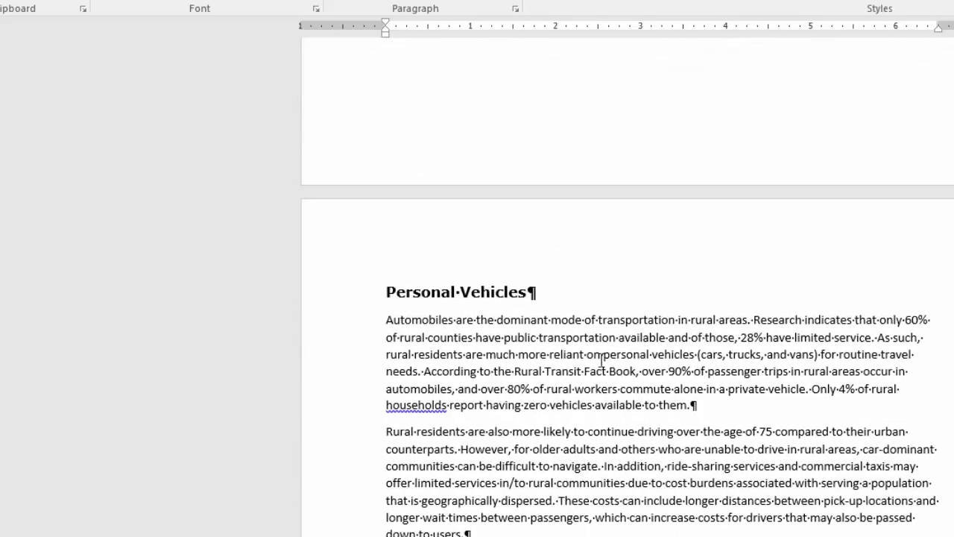
pyautogui.scroll(10, 608, 355)
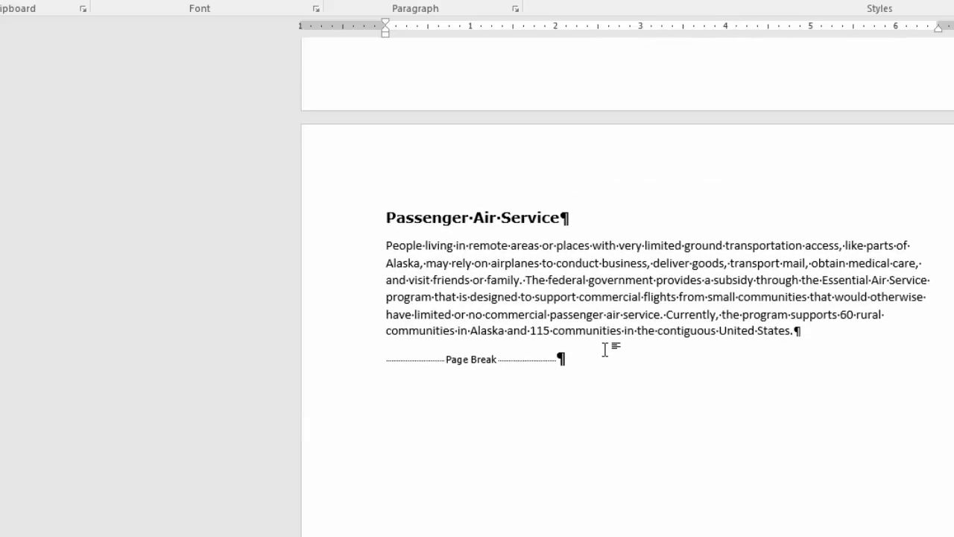
pyautogui.scroll(10, 607, 339)
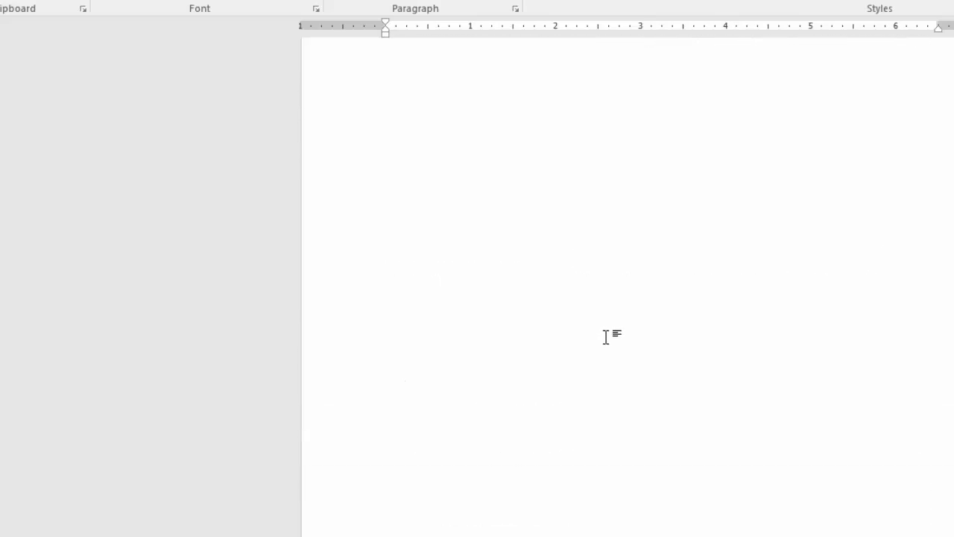
pyautogui.scroll(3, 605, 328)
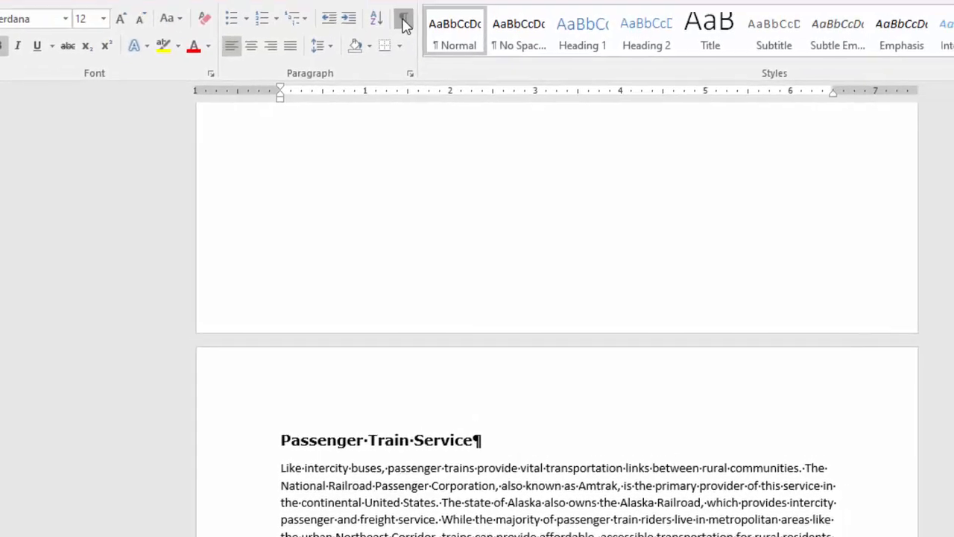
# - Hide the formatting marks and return to the "Transportation" title on the first page
pyautogui.click(371, 39)
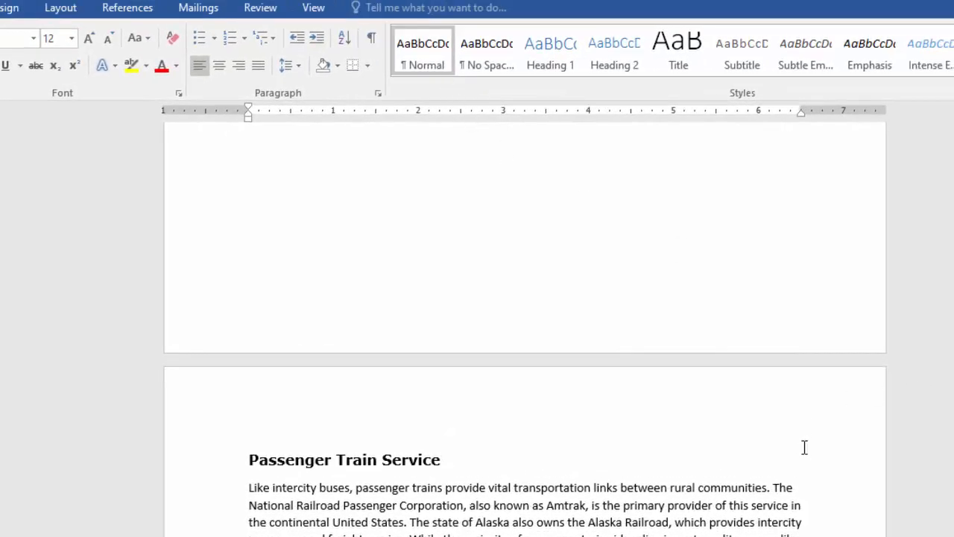
pyautogui.scroll(10, 709, 339)
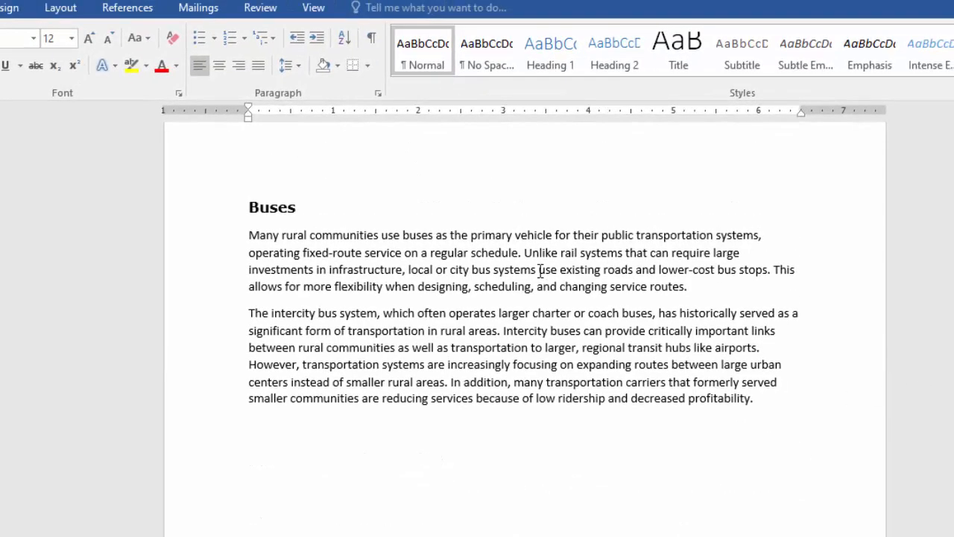
pyautogui.scroll(8, 518, 254)
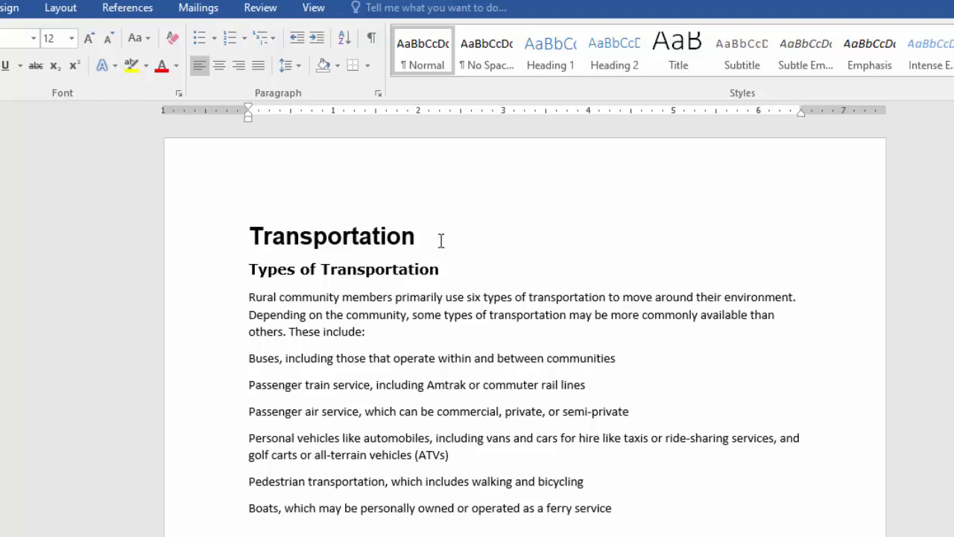
# - Review the available page and section break types, and close the list without inserting a break
pyautogui.click(62, 9)
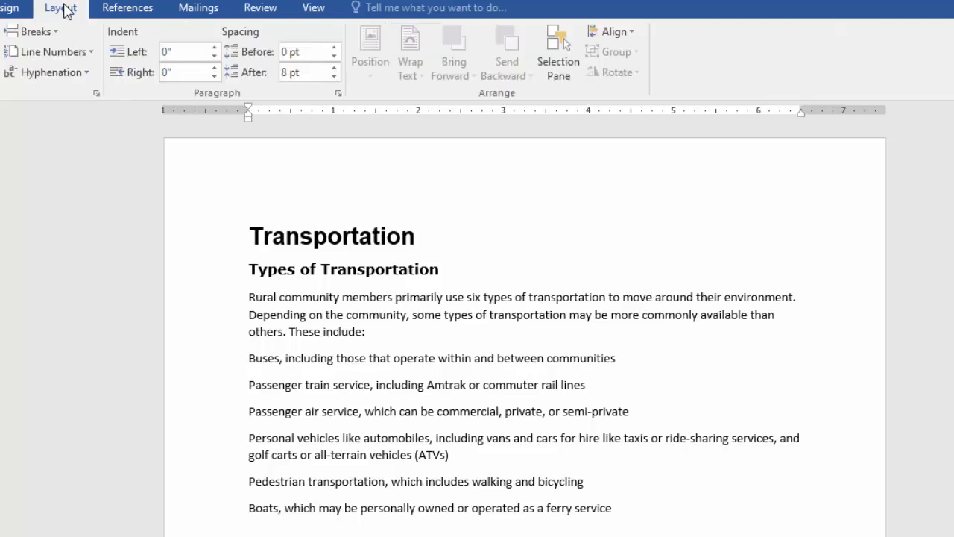
pyautogui.click(44, 32)
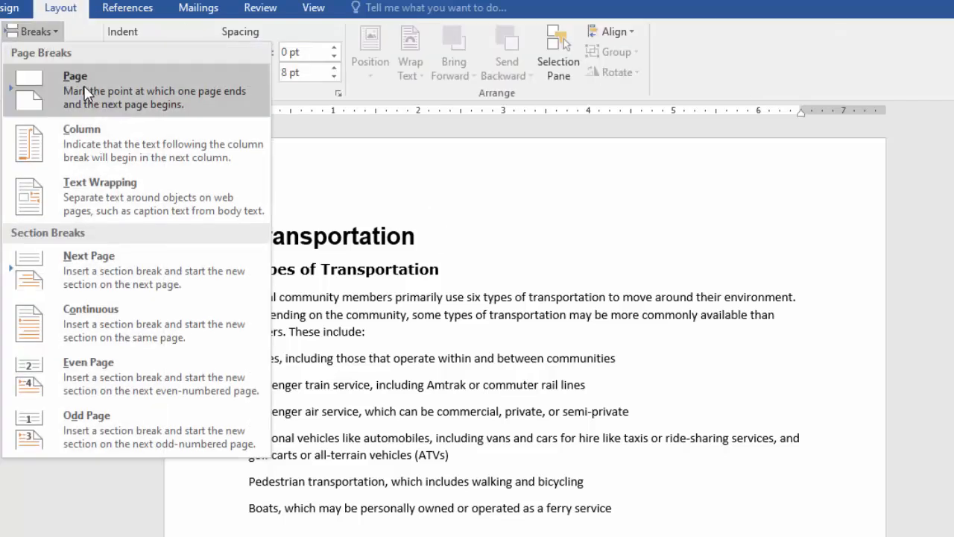
pyautogui.click(570, 339)
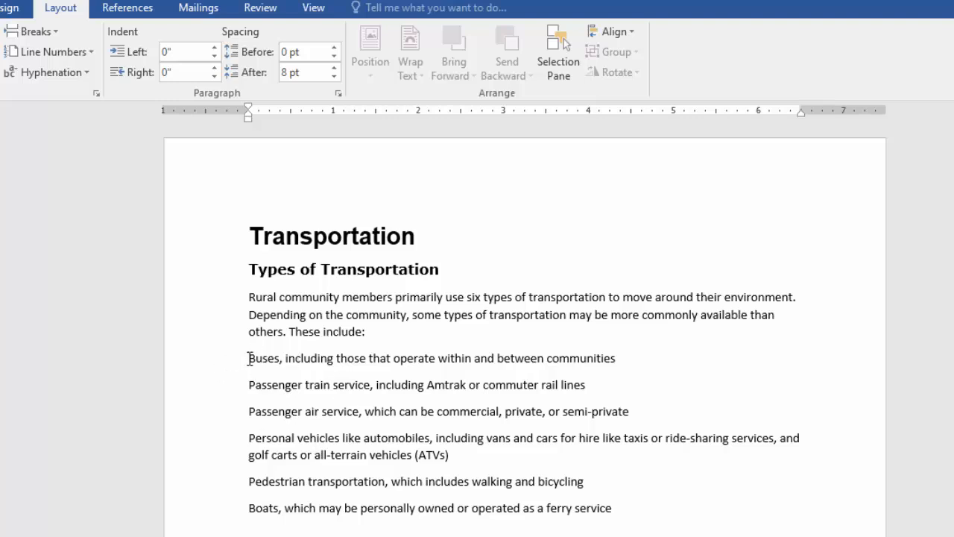
# - Format the six transportation types from "Buses" to "Boats" under "Types of Transportation" as a bulleted list with square bullets
pyautogui.moveTo(253, 359); pyautogui.dragTo(328, 508)
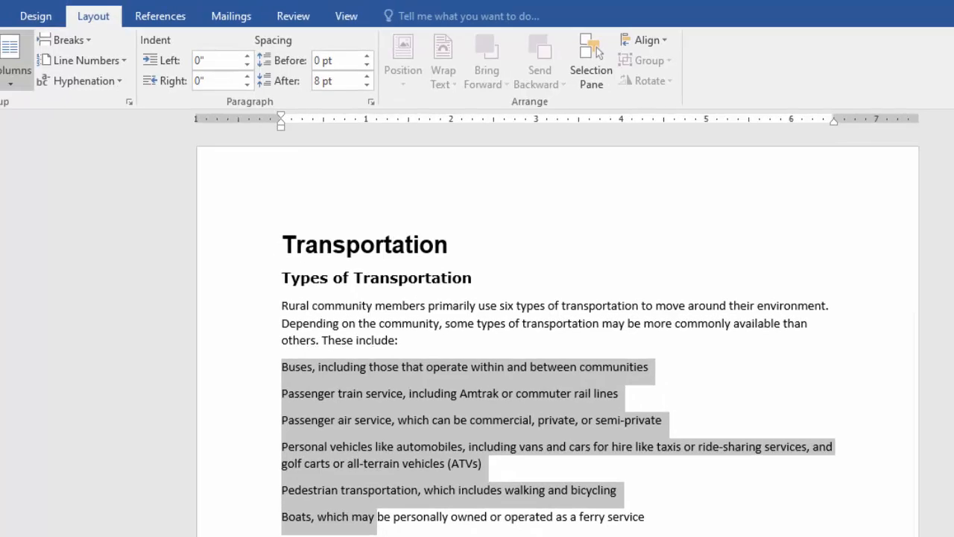
pyautogui.click(3, 32)
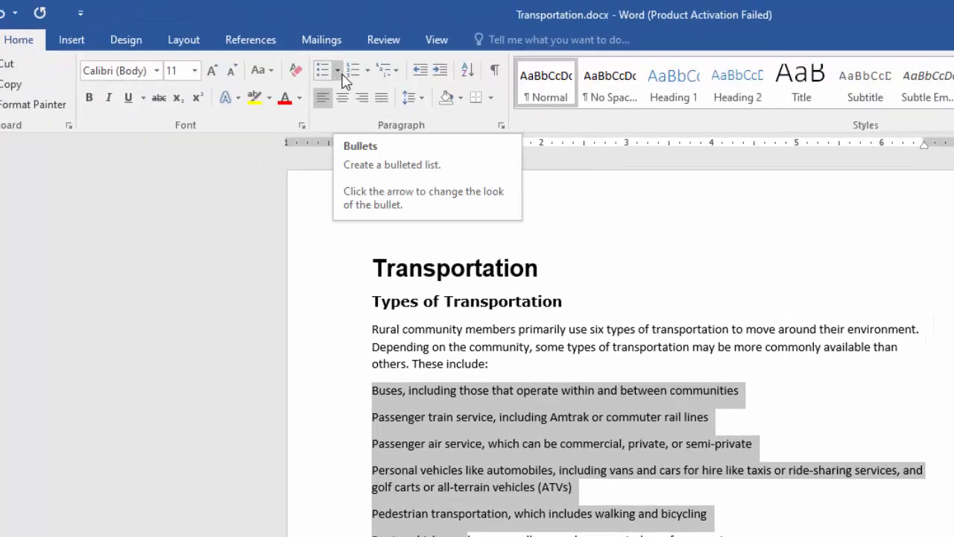
pyautogui.click(337, 74)
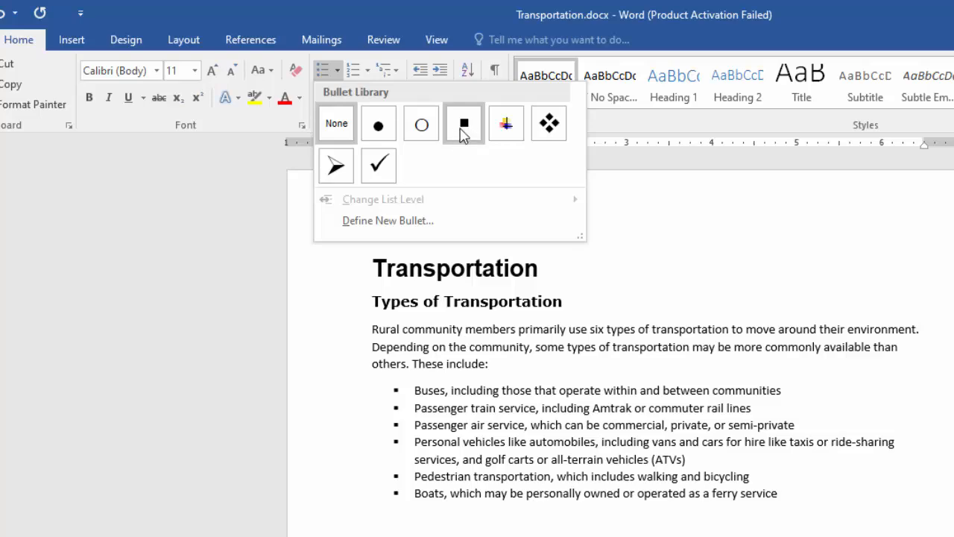
pyautogui.click(466, 124)
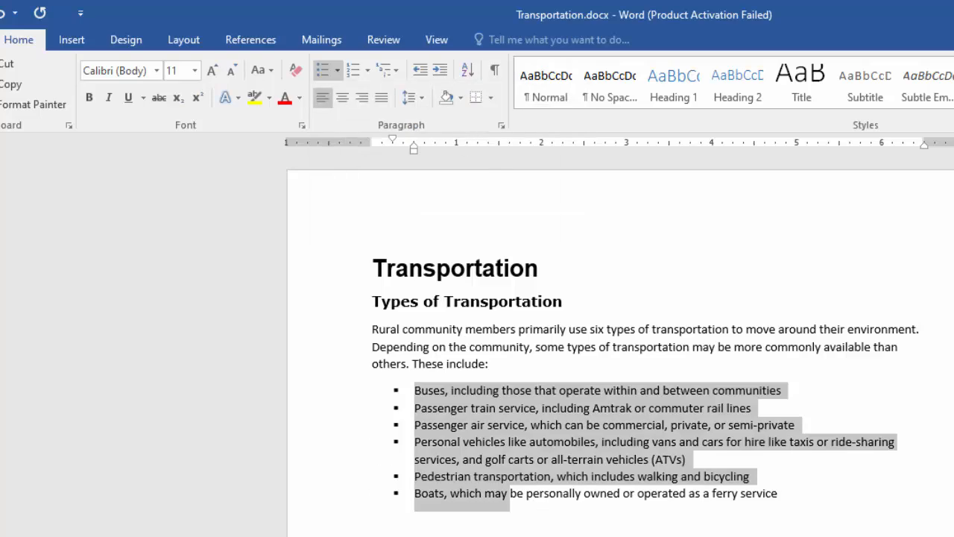
pyautogui.click(542, 519)
pyautogui.scroll(-2, 580, 517)
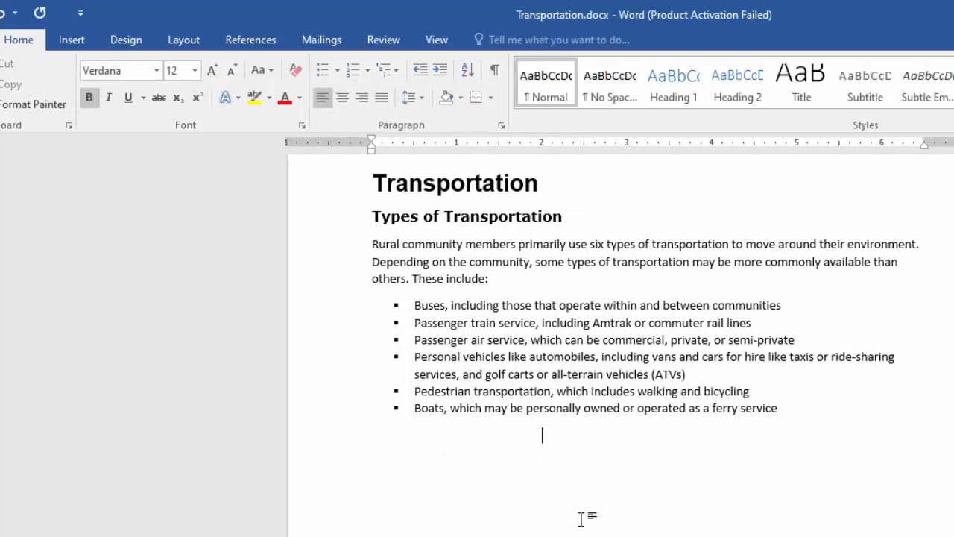
pyautogui.scroll(2, 590, 490)
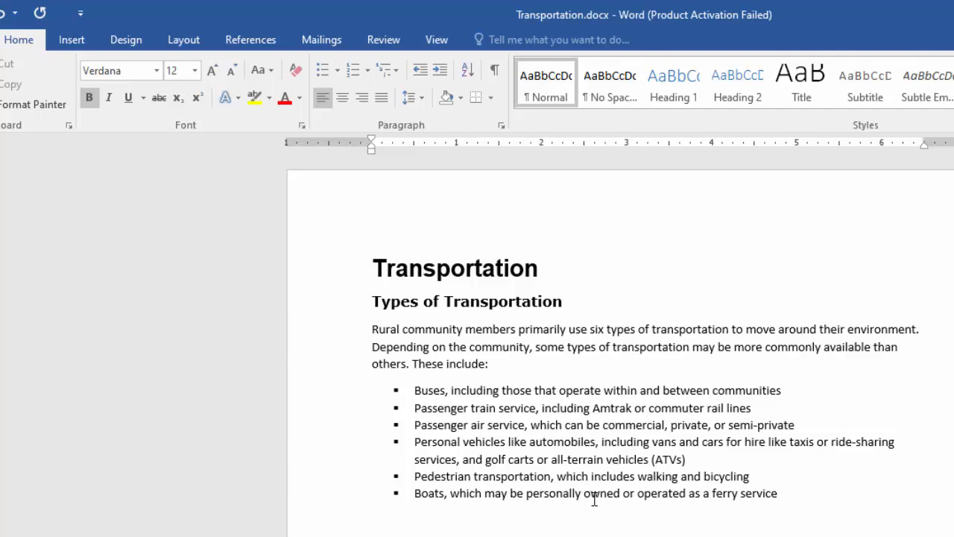
# - Look through the "Buses" page to examine where its heading and body paragraphs start and end
pyautogui.scroll(-15, 596, 494)
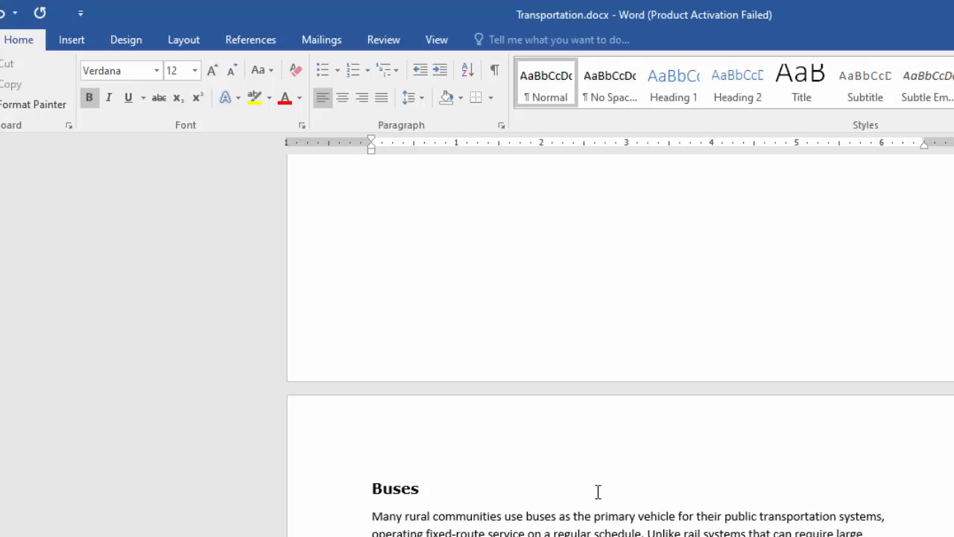
pyautogui.scroll(-5, 598, 490)
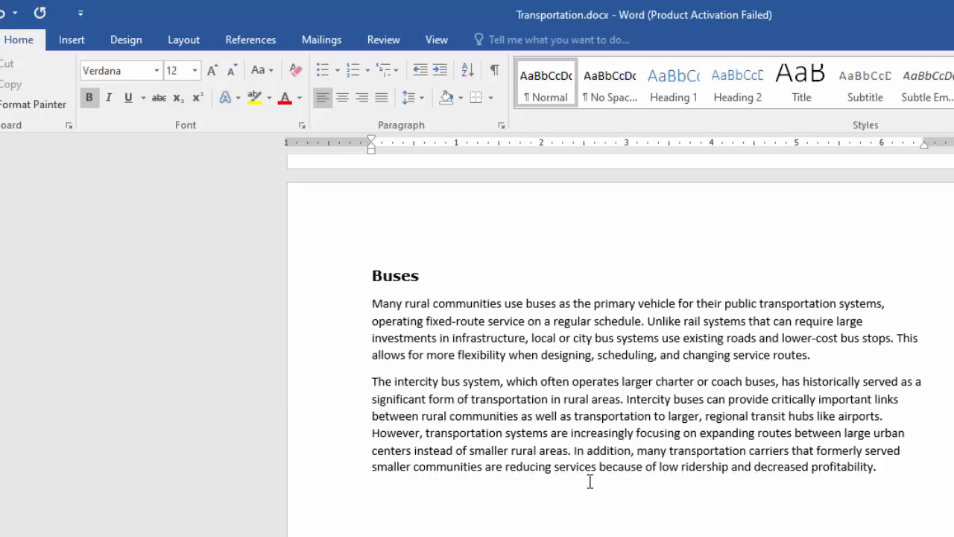
pyautogui.scroll(1, 589, 481)
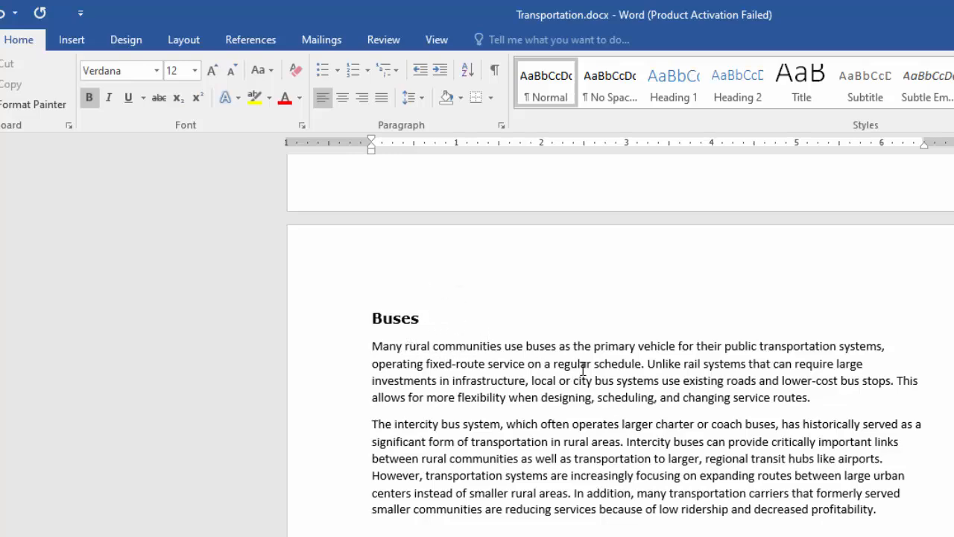
pyautogui.scroll(-4, 583, 368)
pyautogui.scroll(5, 582, 359)
pyautogui.scroll(-10, 603, 403)
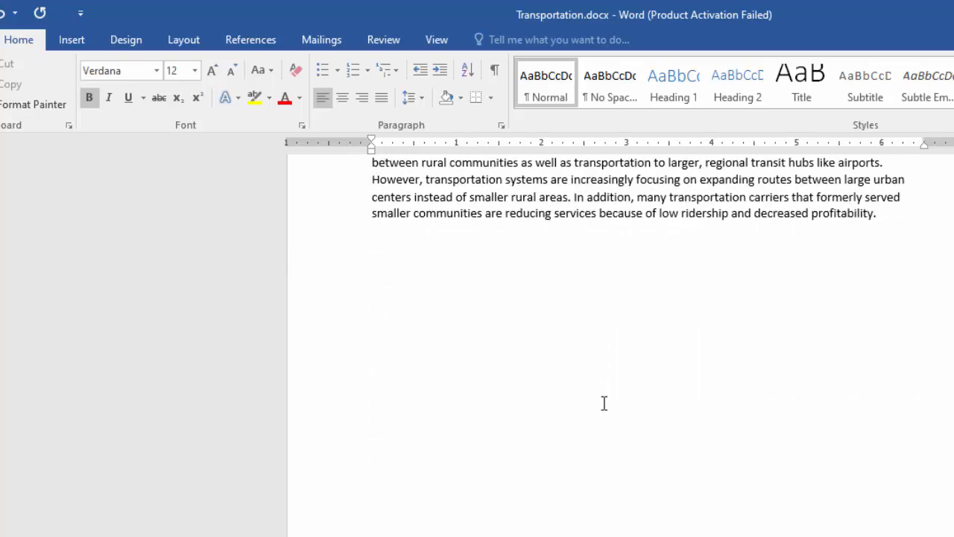
pyautogui.scroll(-9, 608, 397)
pyautogui.scroll(12, 626, 385)
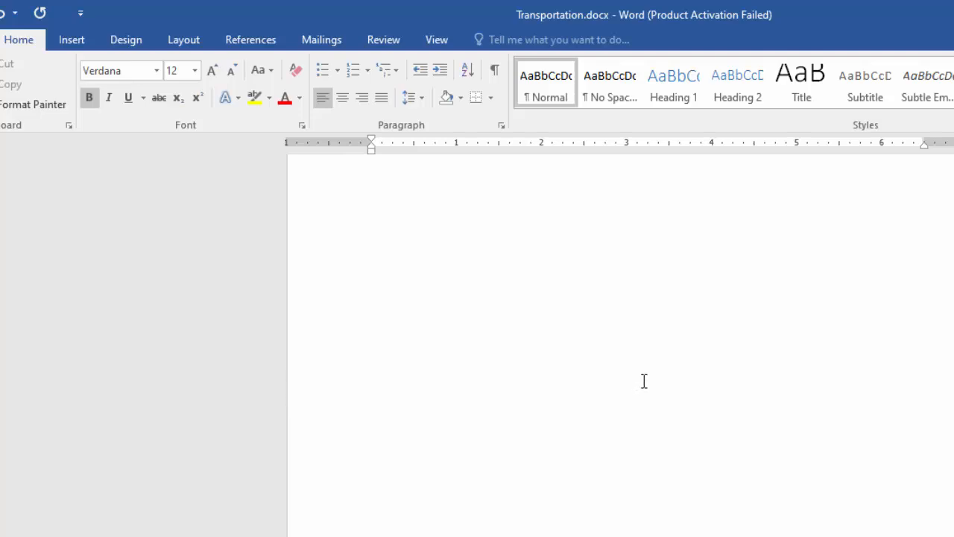
pyautogui.scroll(6, 644, 381)
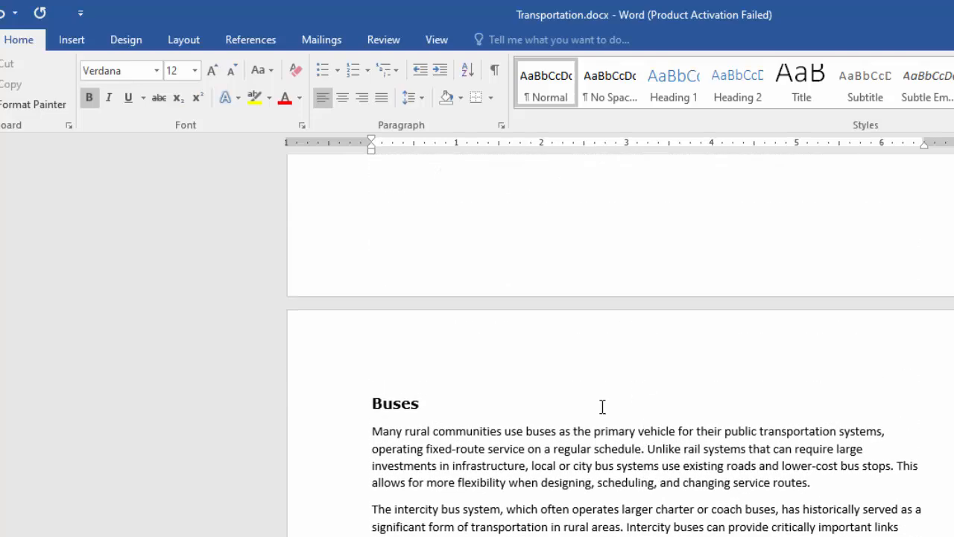
pyautogui.scroll(-3, 600, 405)
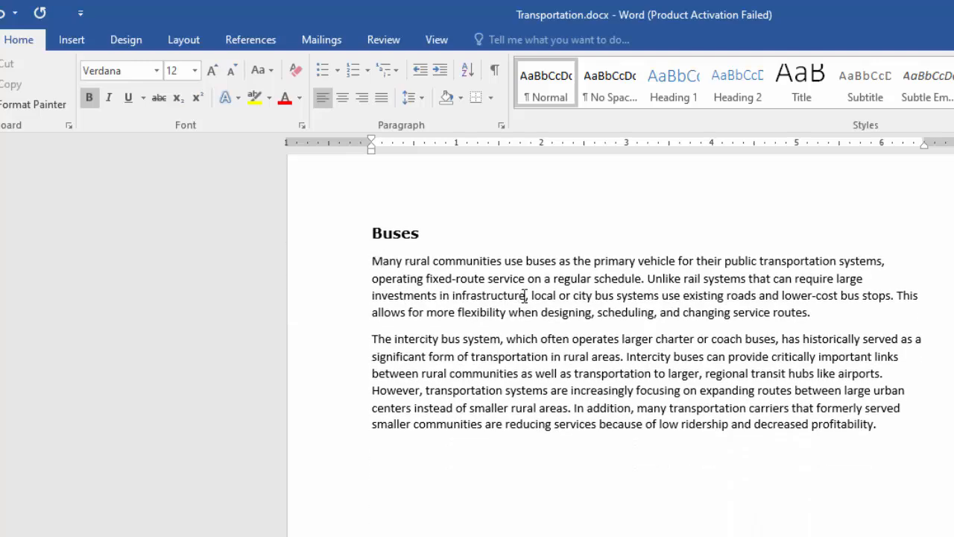
pyautogui.scroll(3, 525, 296)
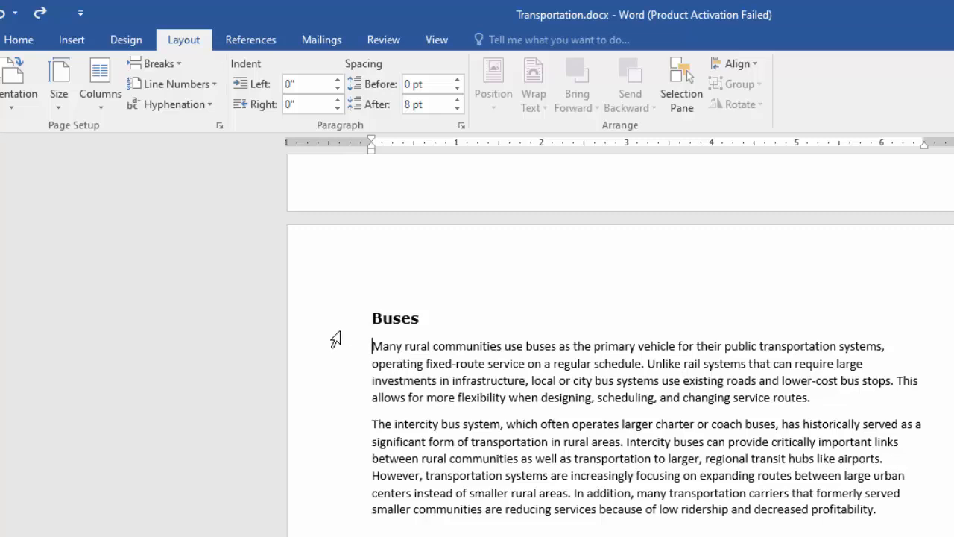
# - Insert a continuous section break between the "Buses" heading and its first body paragraph, and show the formatting marks to check it
pyautogui.click(375, 319)
pyautogui.click(175, 64)
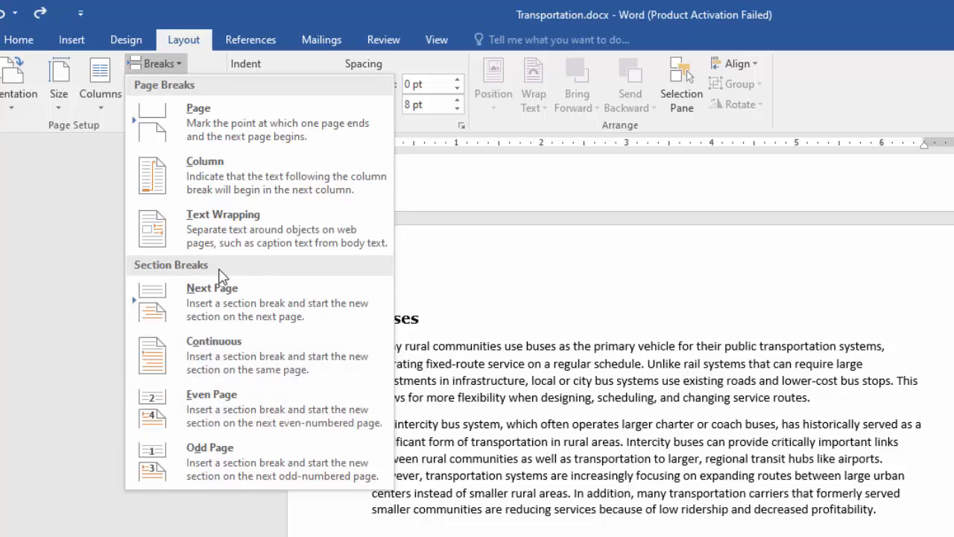
pyautogui.click(257, 358)
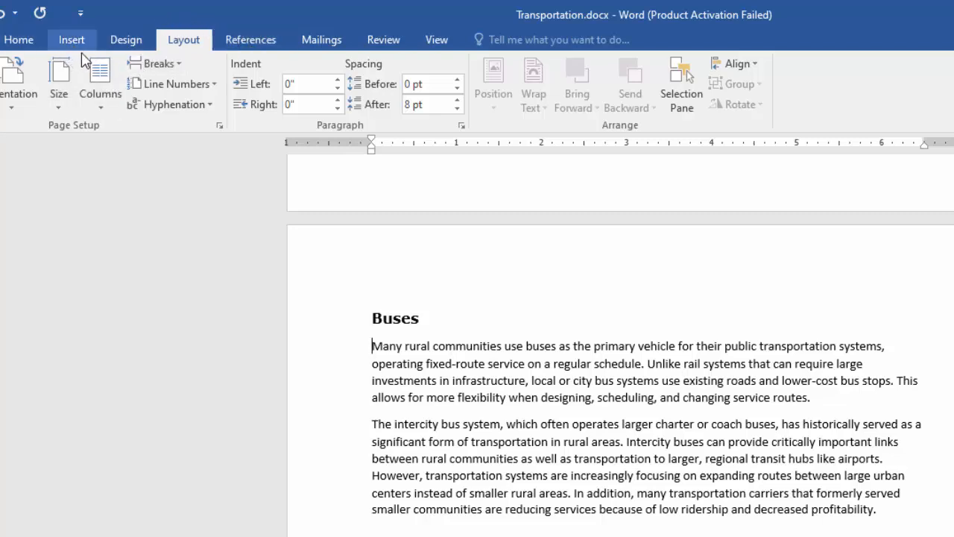
pyautogui.click(16, 42)
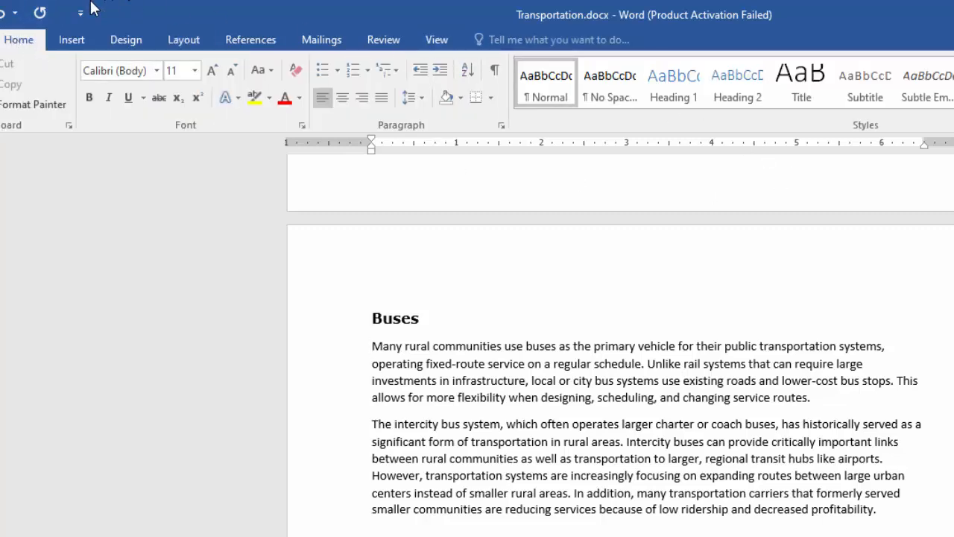
pyautogui.click(495, 74)
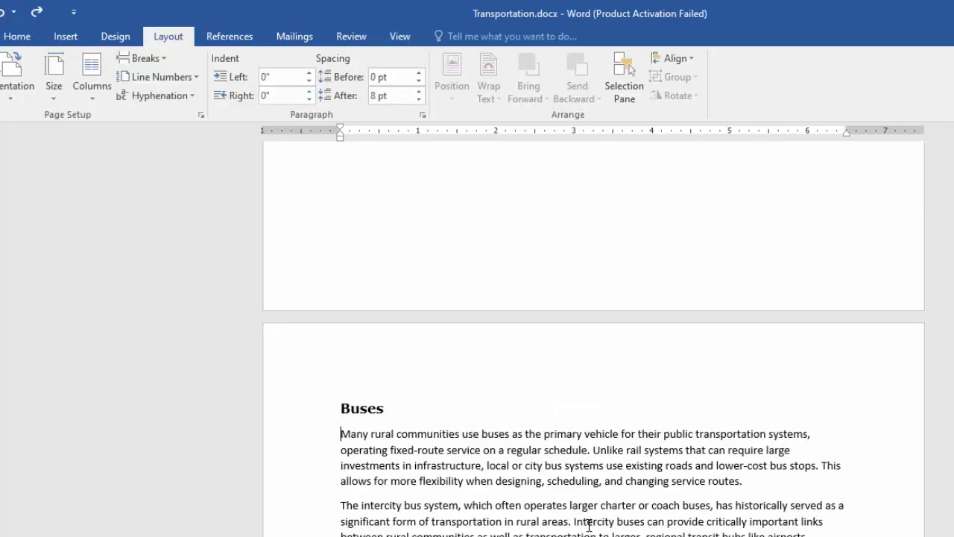
# - Insert a continuous section break directly before the "Passenger Train Service" heading to close the "Buses" body section
pyautogui.scroll(-10, 584, 512)
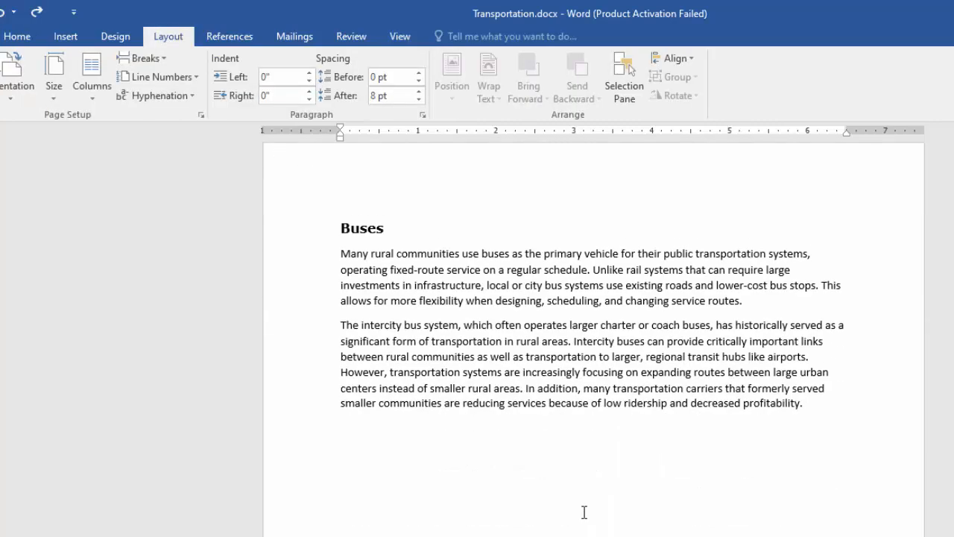
pyautogui.scroll(-3, 580, 496)
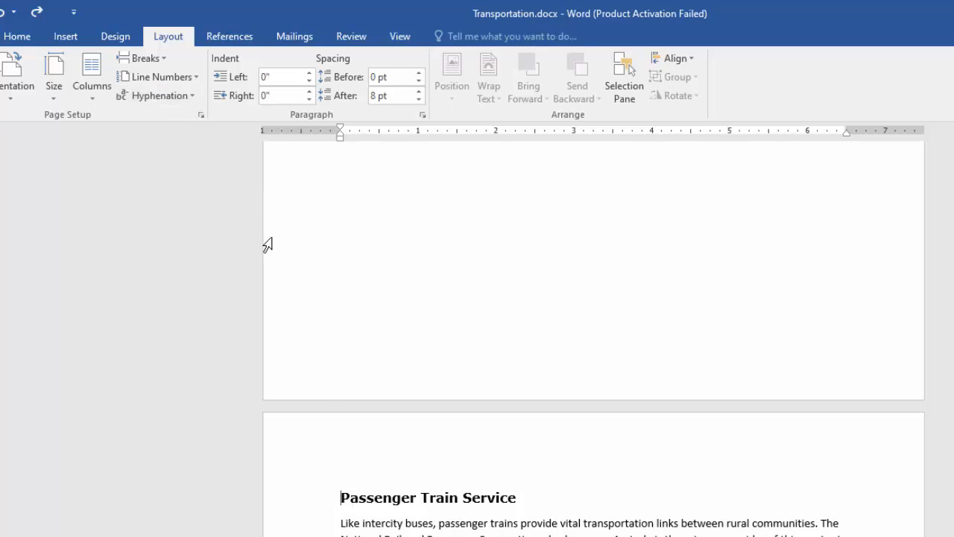
pyautogui.click(164, 60)
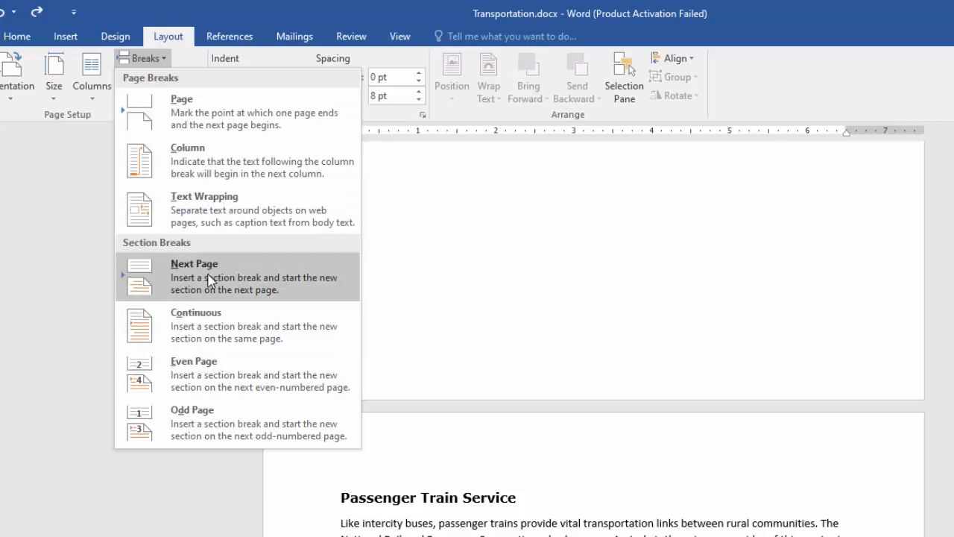
pyautogui.click(226, 330)
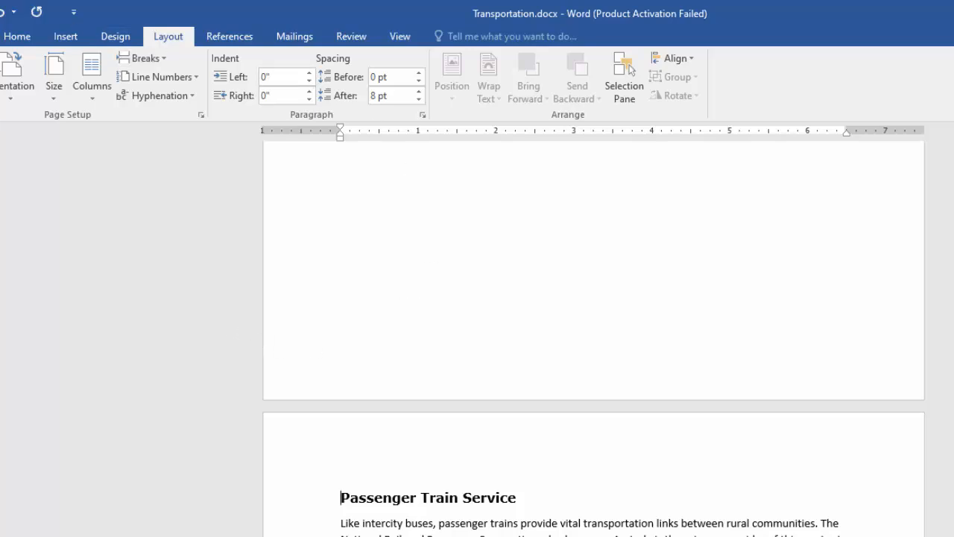
# - Show the formatting marks and examine the section break markers around the "Buses" body text
pyautogui.click(21, 37)
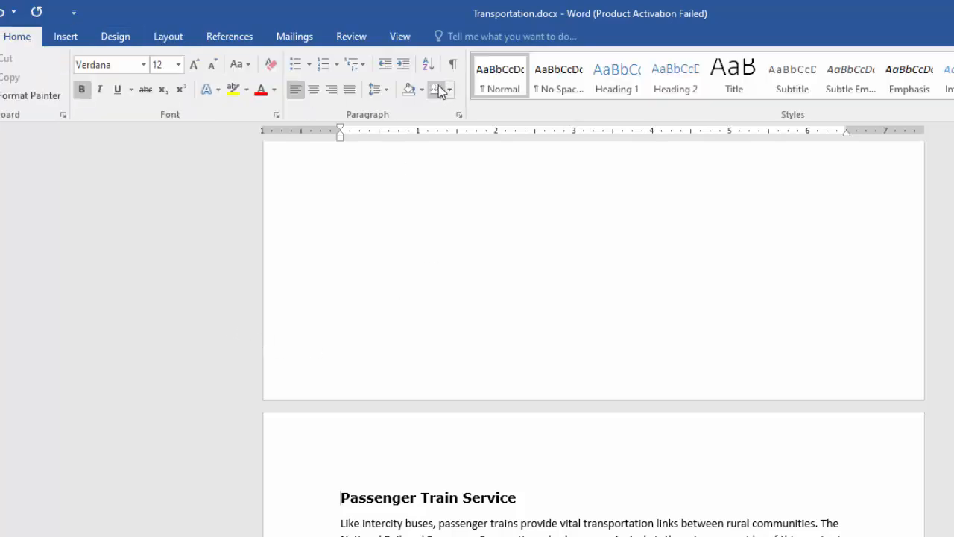
pyautogui.click(453, 64)
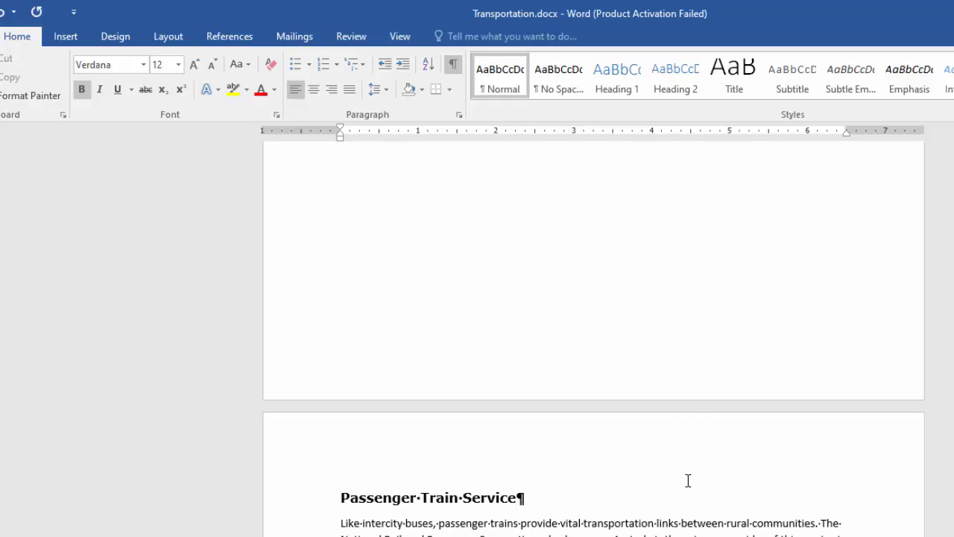
pyautogui.scroll(-2, 671, 485)
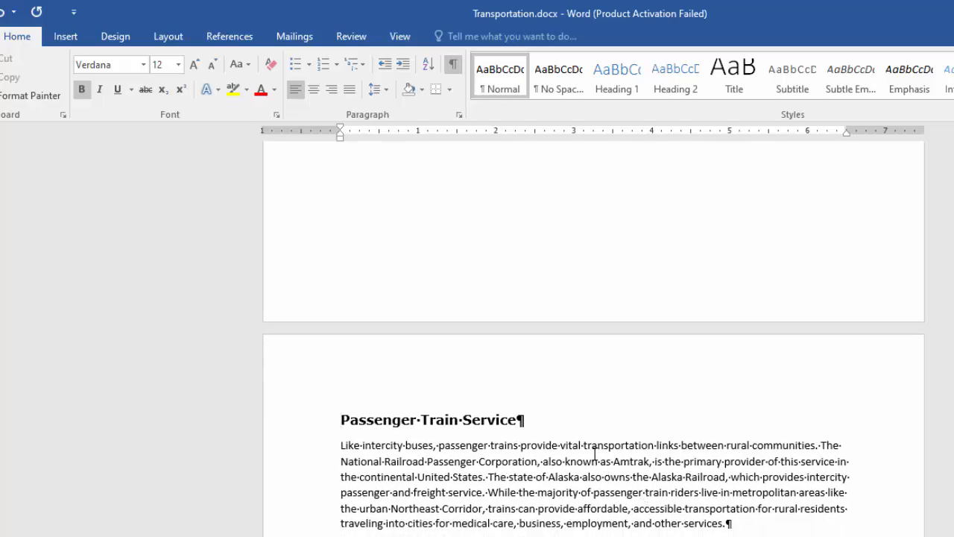
pyautogui.scroll(15, 595, 453)
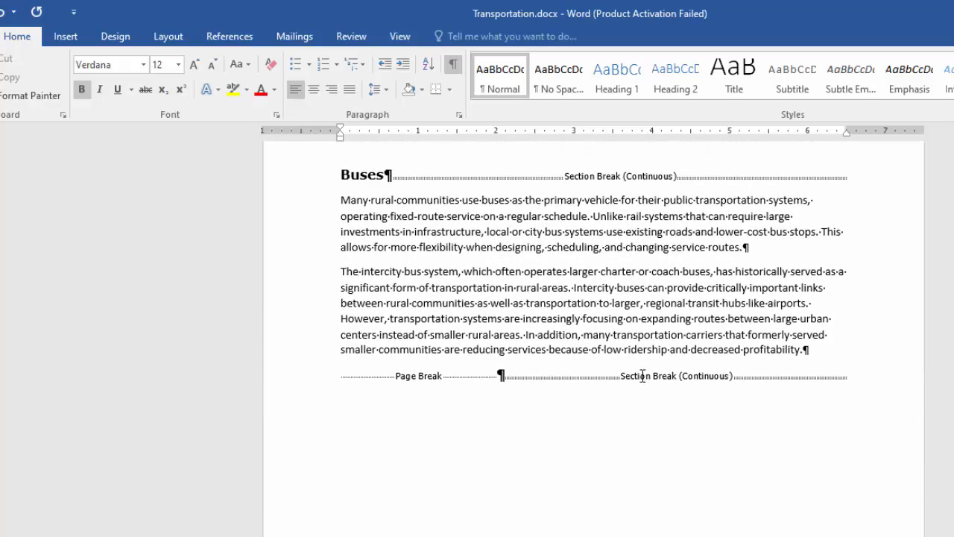
pyautogui.scroll(-5, 624, 460)
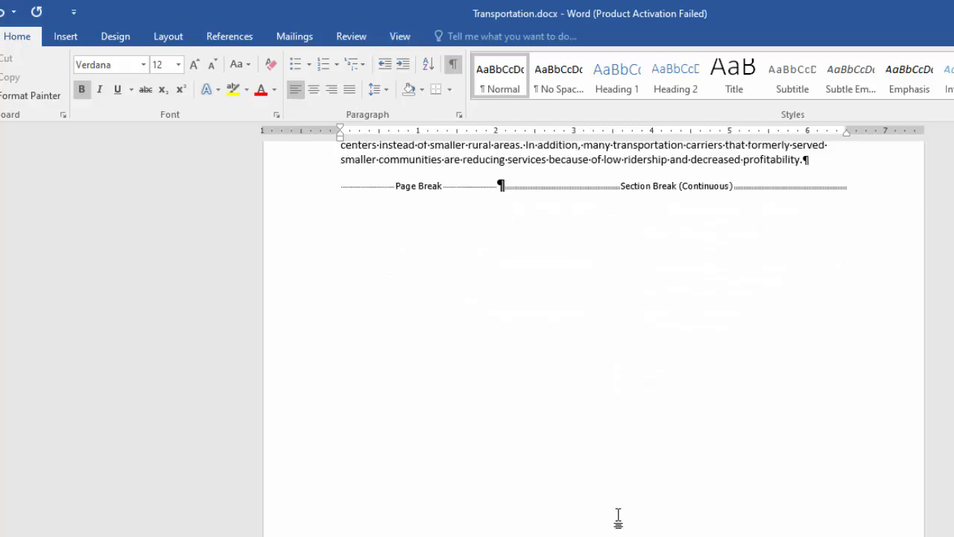
pyautogui.scroll(10, 618, 515)
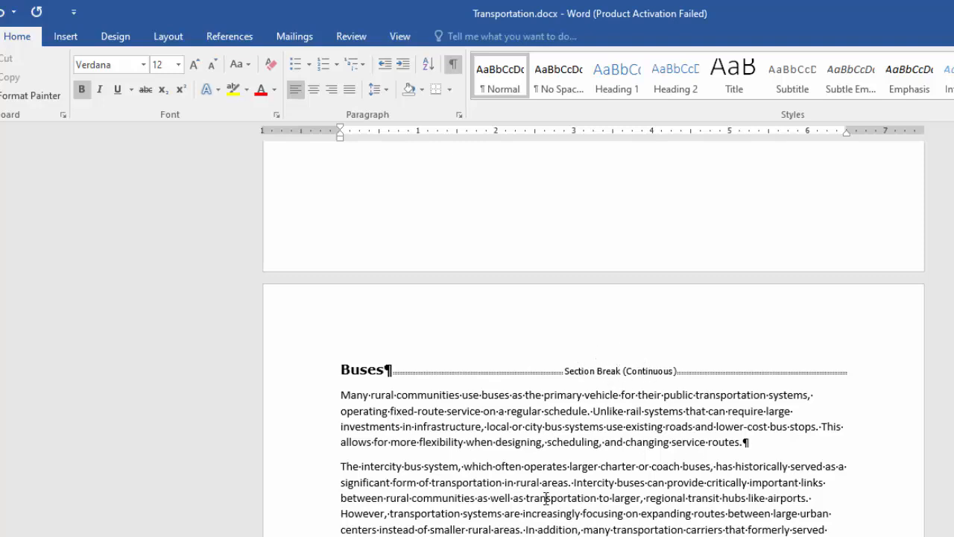
pyautogui.scroll(-5, 651, 453)
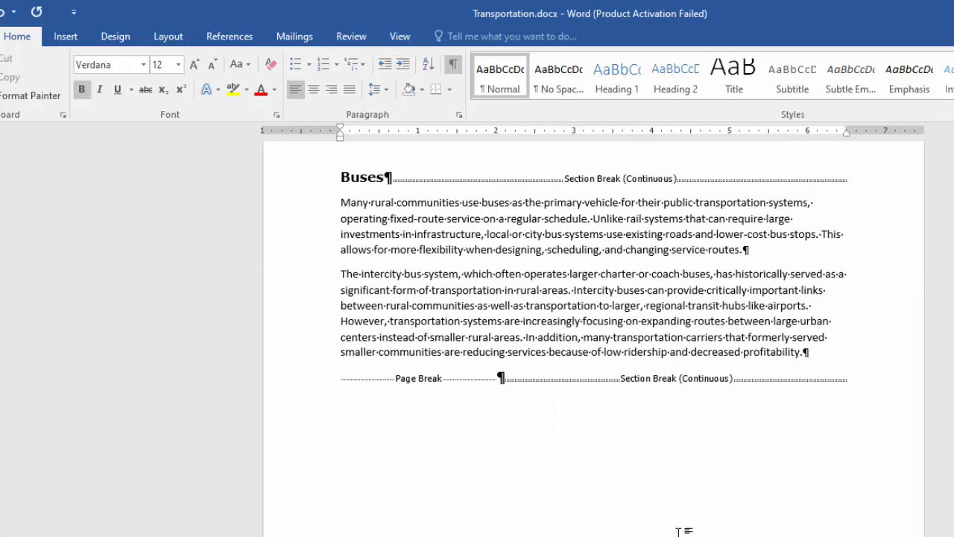
pyautogui.scroll(4, 585, 344)
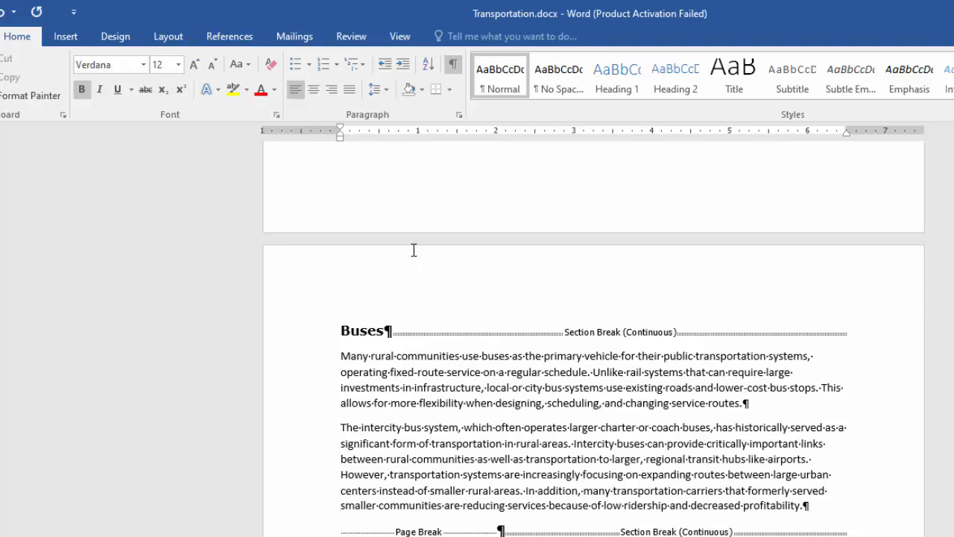
# - Hide the formatting marks and set the body text of the "Buses" section in two columns
pyautogui.click(454, 66)
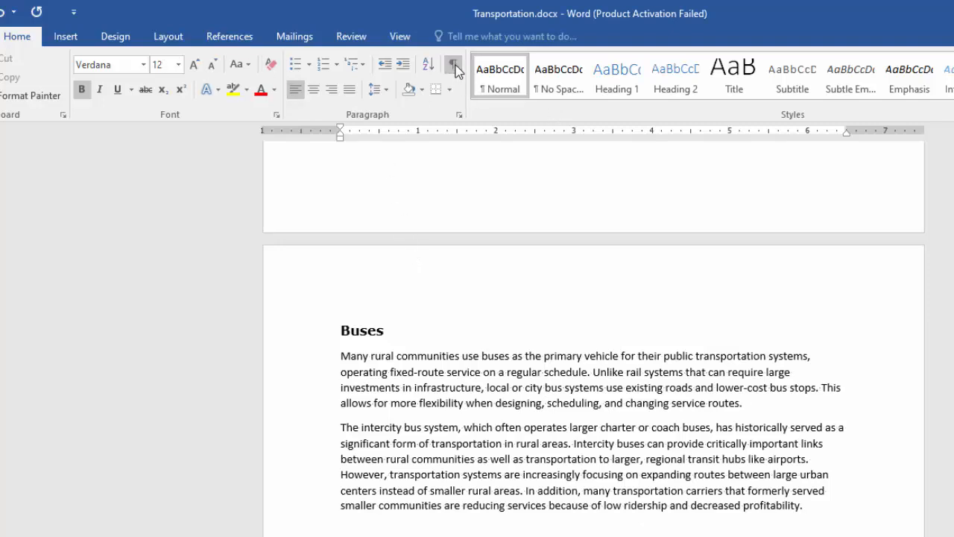
pyautogui.click(342, 356)
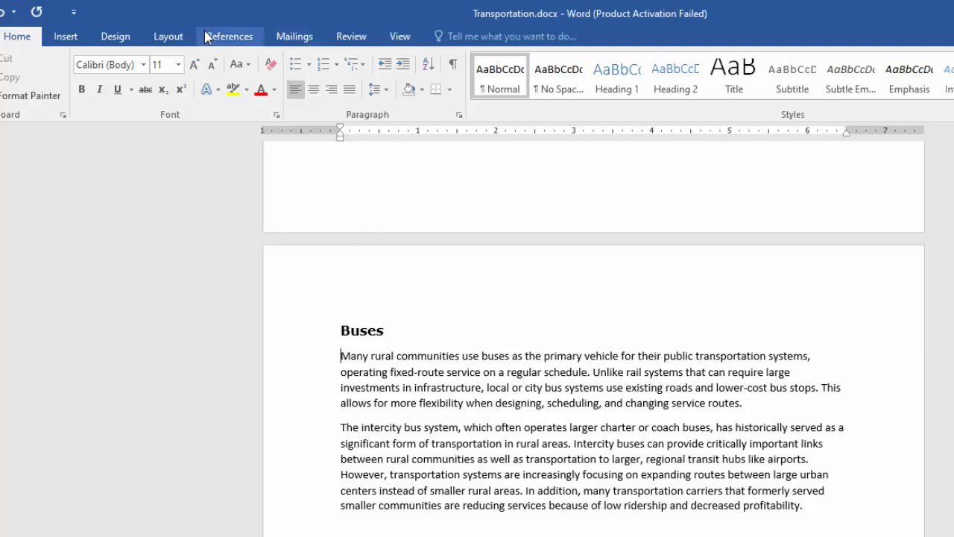
pyautogui.click(167, 36)
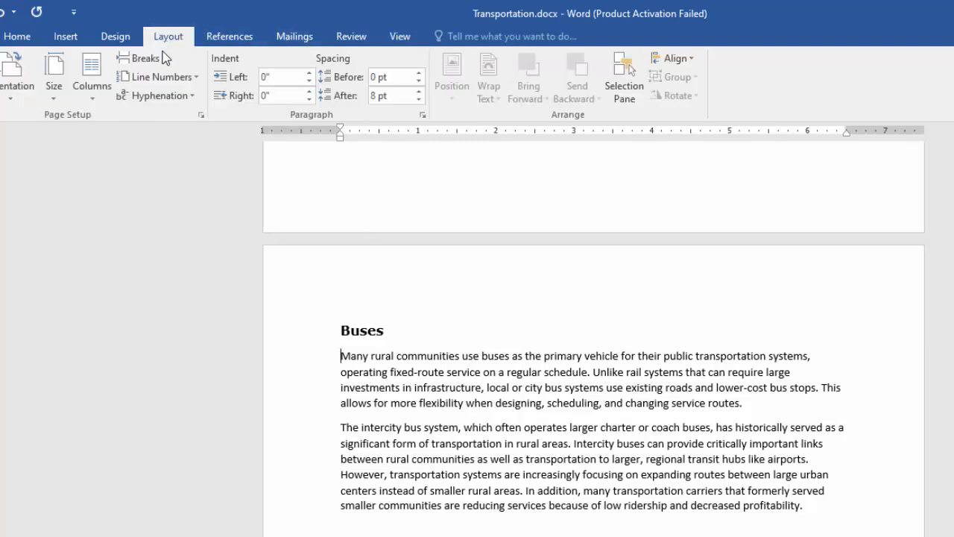
pyautogui.click(101, 93)
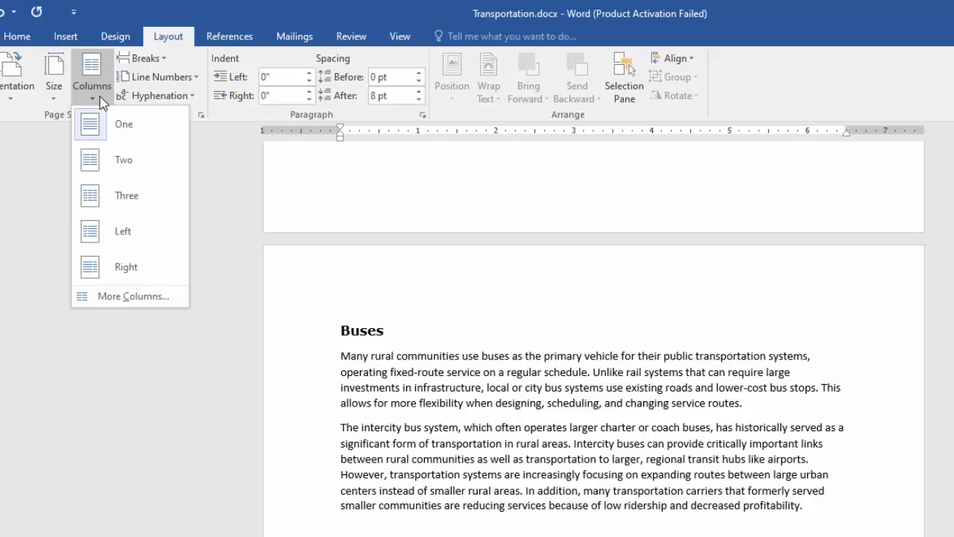
pyautogui.click(108, 168)
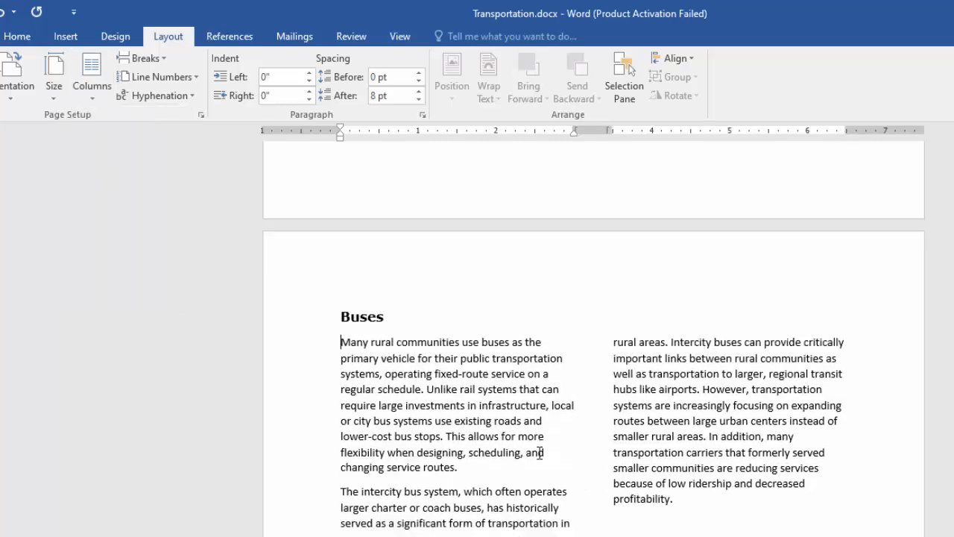
# - Compare the two-column layout of the "Buses" page with the body text layout of the "Passenger Train Service" page
pyautogui.scroll(-6, 535, 457)
pyautogui.scroll(-3, 537, 455)
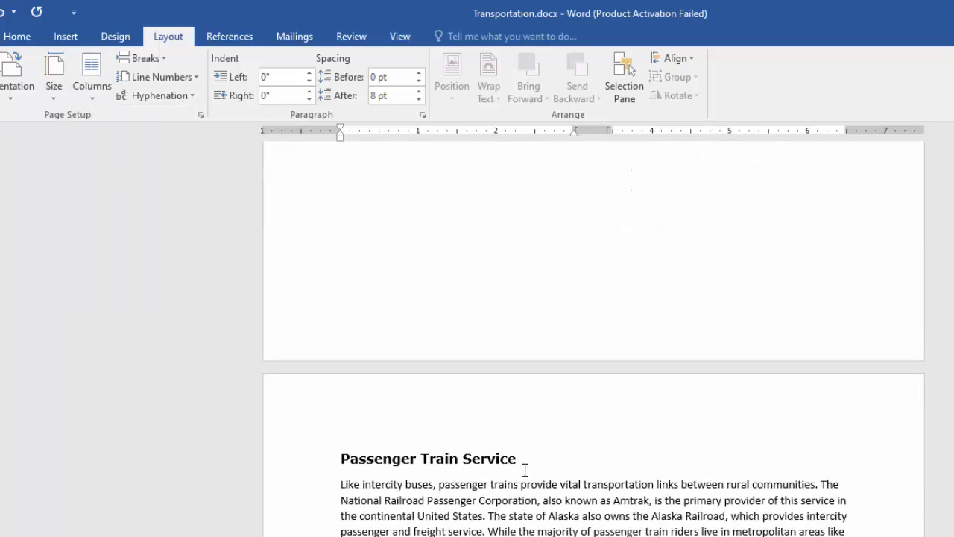
pyautogui.scroll(6, 487, 447)
pyautogui.scroll(5, 618, 357)
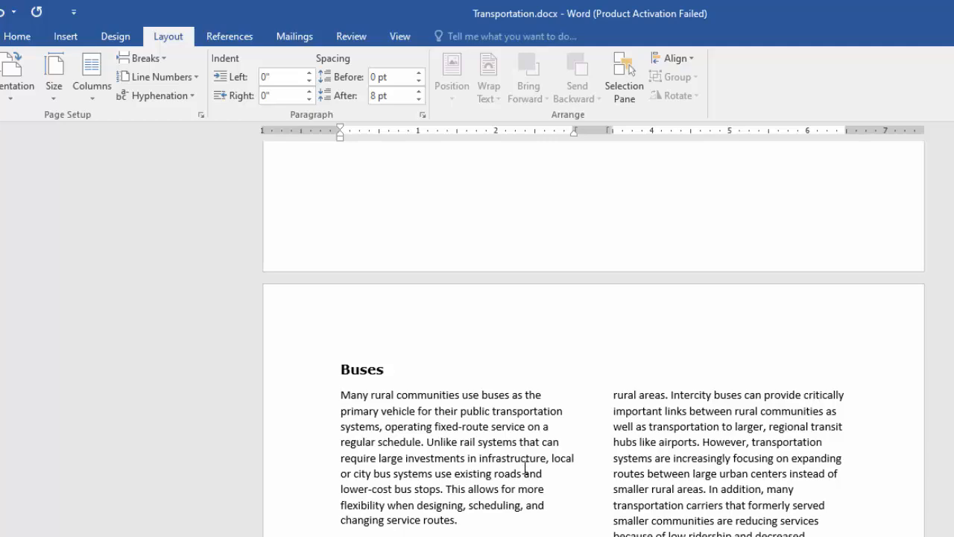
pyautogui.scroll(-8, 526, 468)
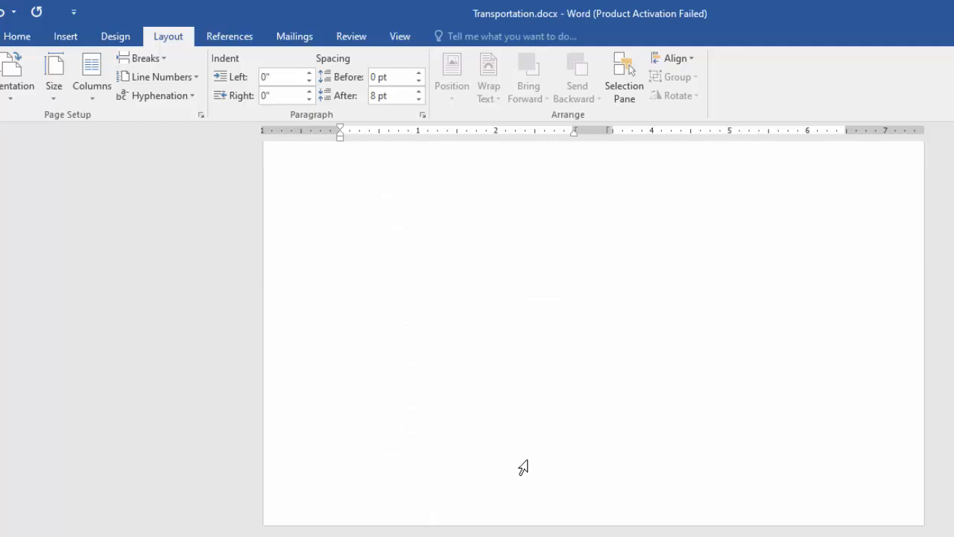
pyautogui.scroll(-4, 526, 462)
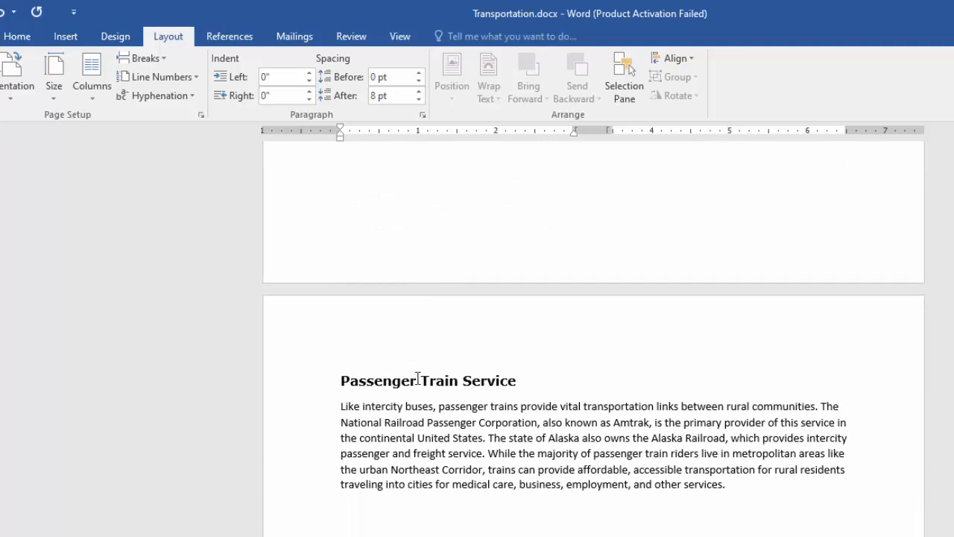
pyautogui.click(448, 403)
pyautogui.scroll(12, 474, 402)
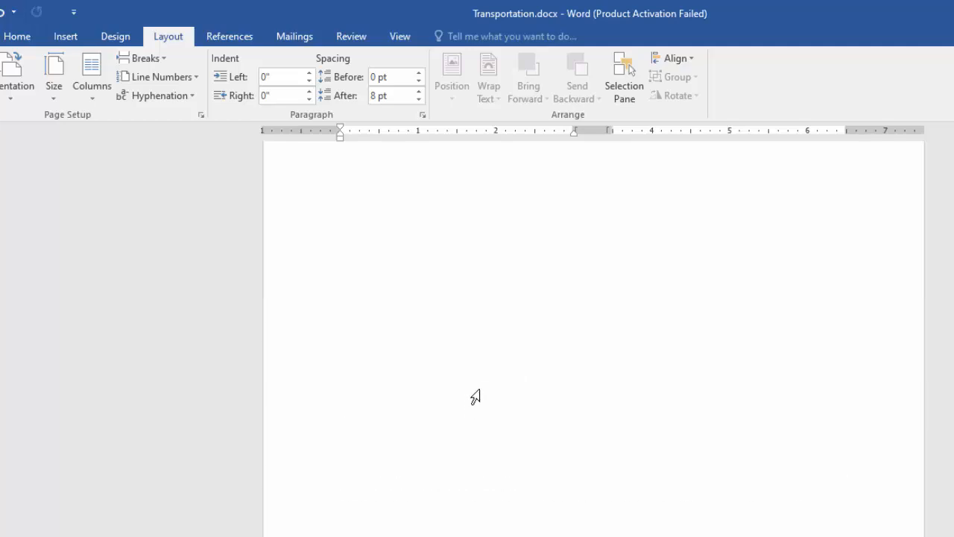
# - Show the formatting marks to examine the section and page break markers on the "Buses" page, and hide them again
pyautogui.click(18, 37)
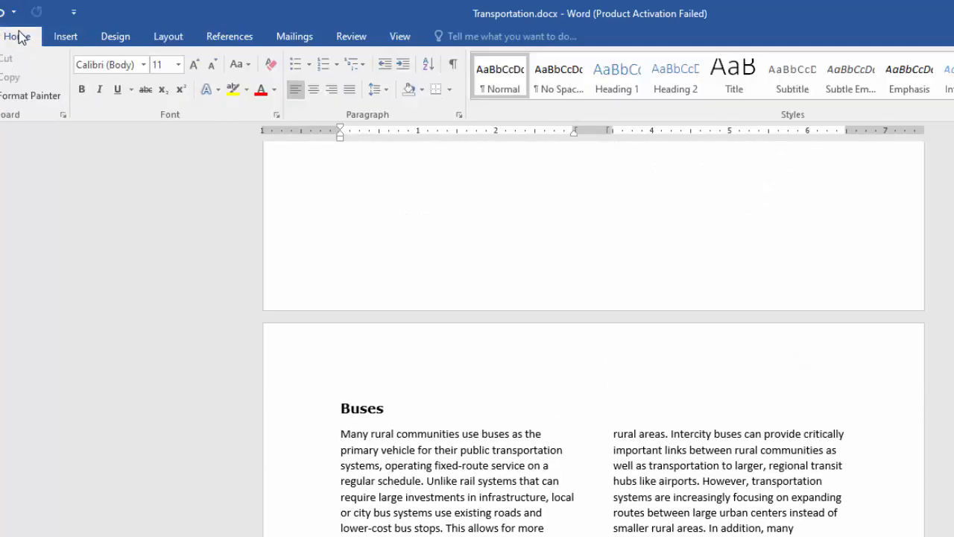
pyautogui.click(453, 64)
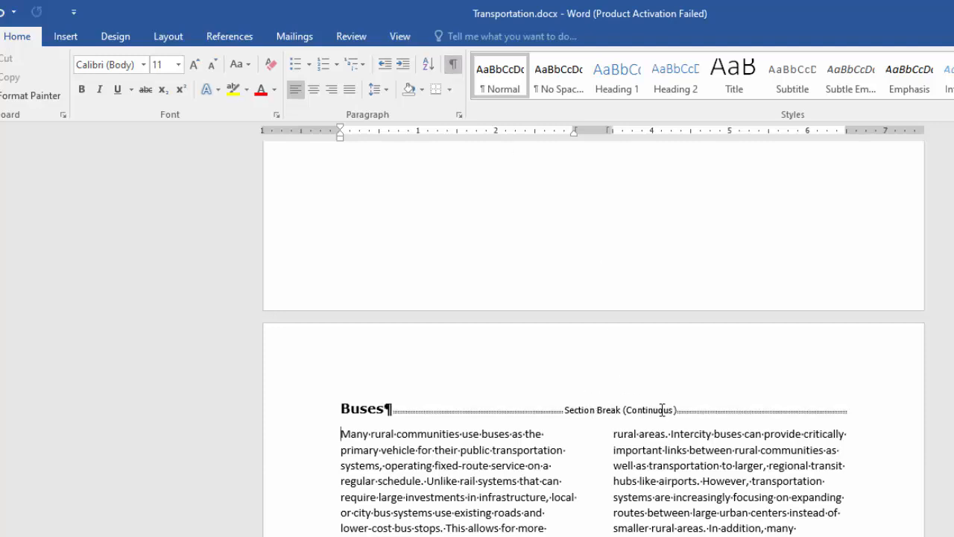
pyautogui.scroll(-3, 684, 428)
pyautogui.scroll(-8, 736, 450)
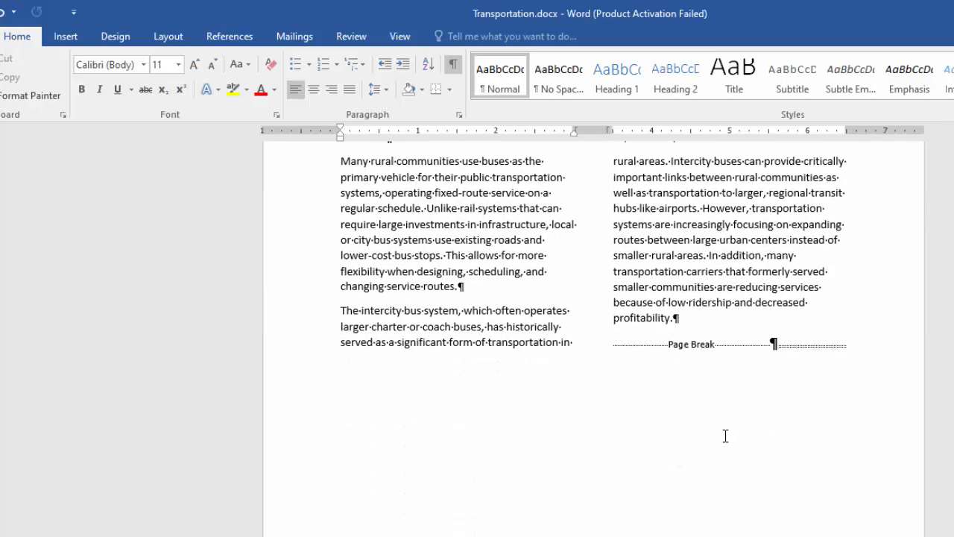
pyautogui.scroll(4, 724, 433)
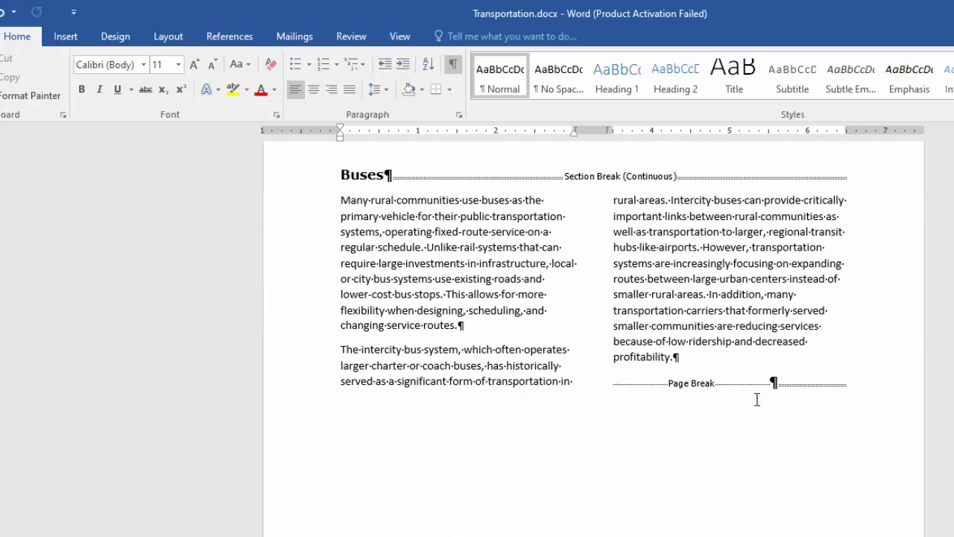
pyautogui.scroll(-10, 759, 405)
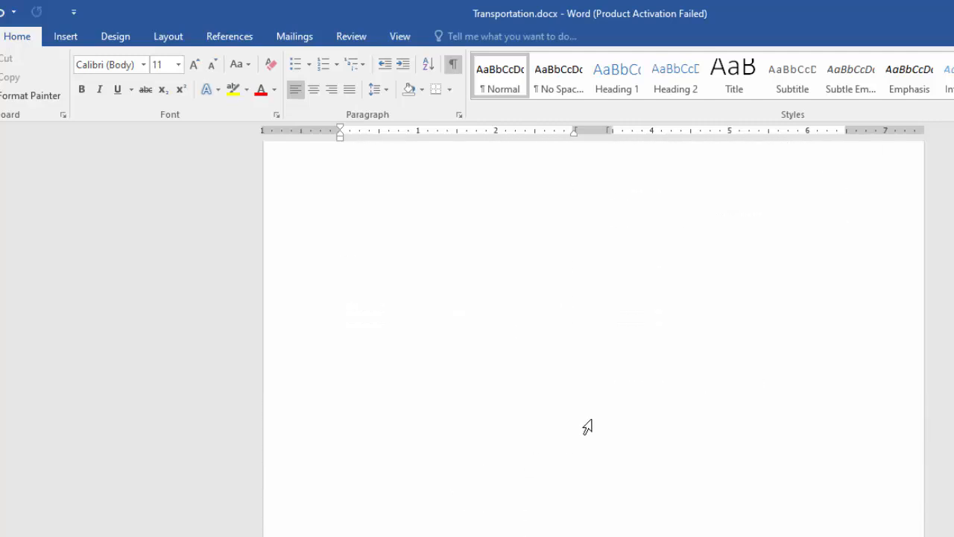
pyautogui.scroll(6, 588, 426)
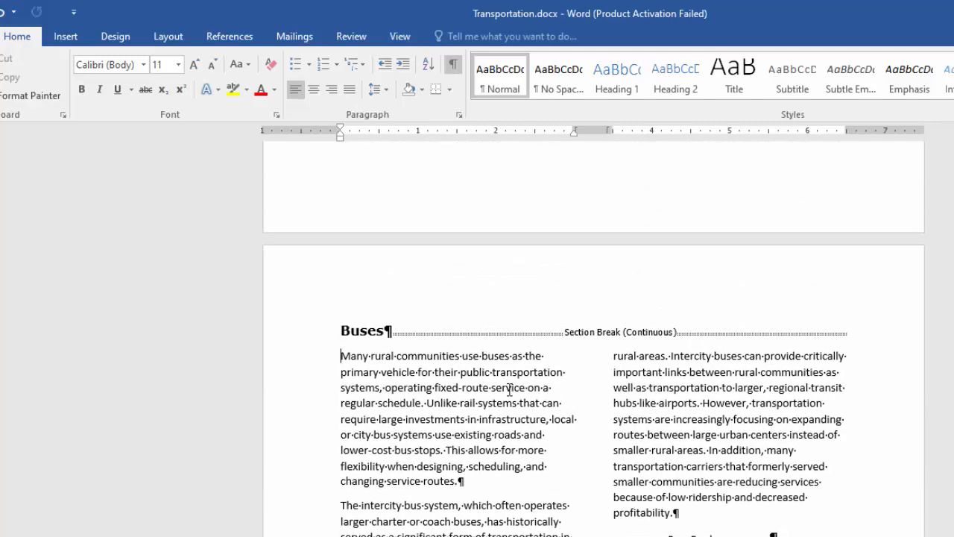
pyautogui.scroll(4, 510, 388)
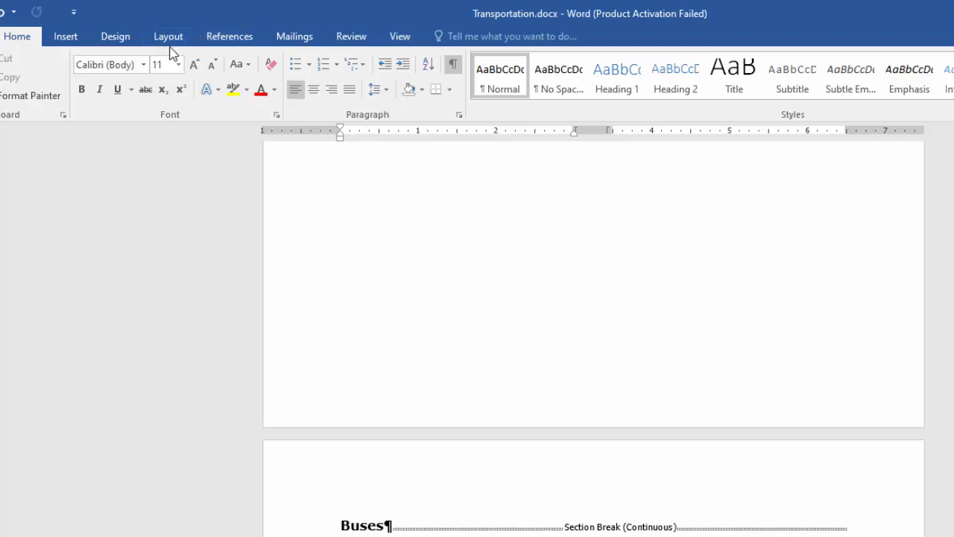
pyautogui.click(453, 65)
# - Insert a column break directly before the "The intercity bus system" paragraph in the "Buses" section
pyautogui.scroll(-8, 759, 386)
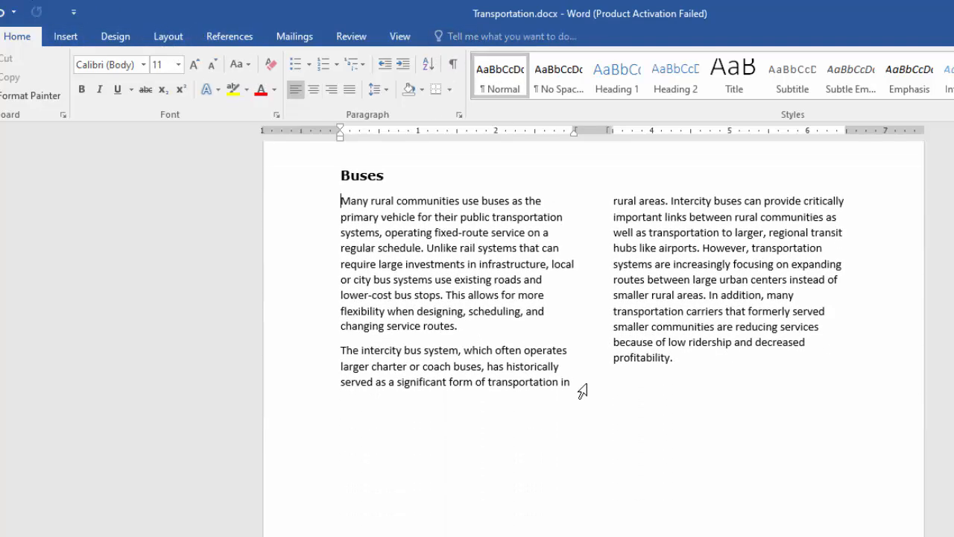
pyautogui.scroll(1, 492, 367)
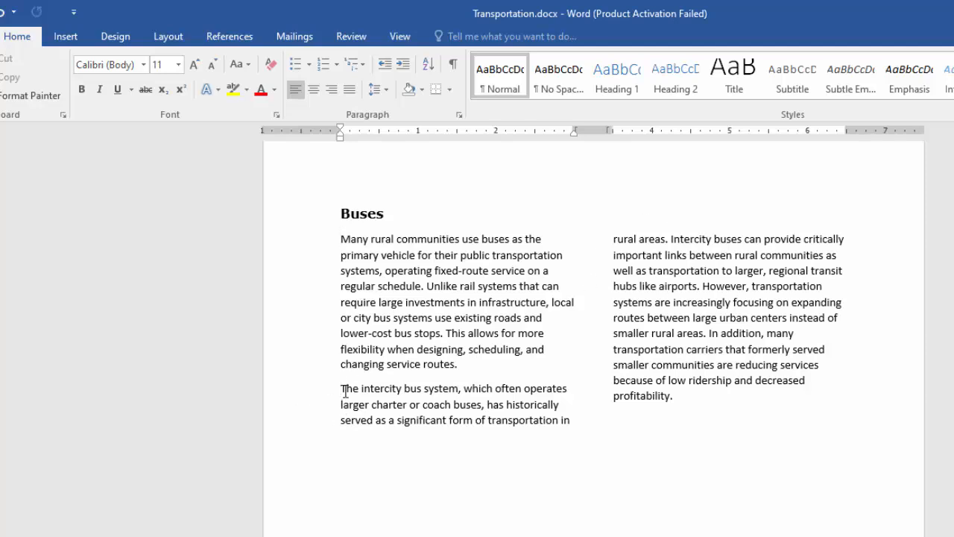
pyautogui.click(168, 38)
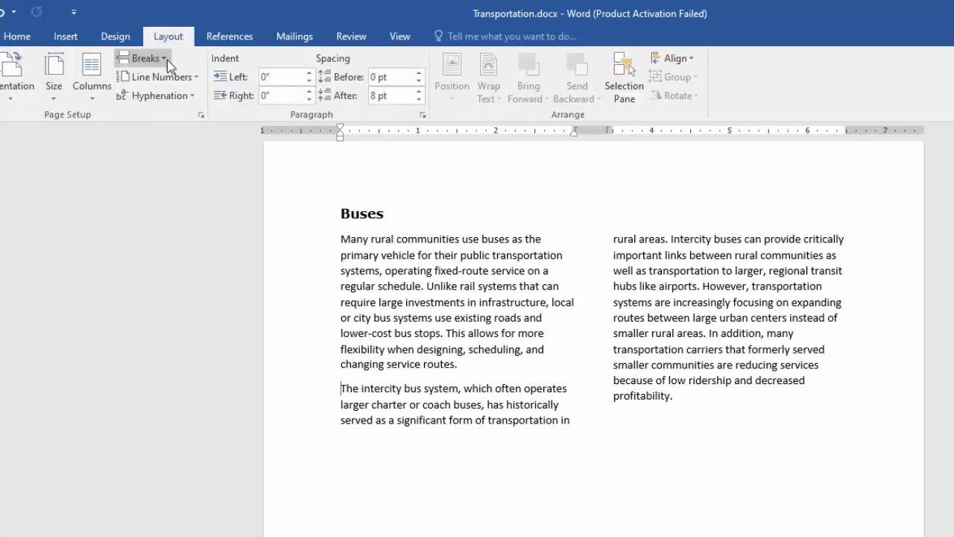
pyautogui.click(166, 60)
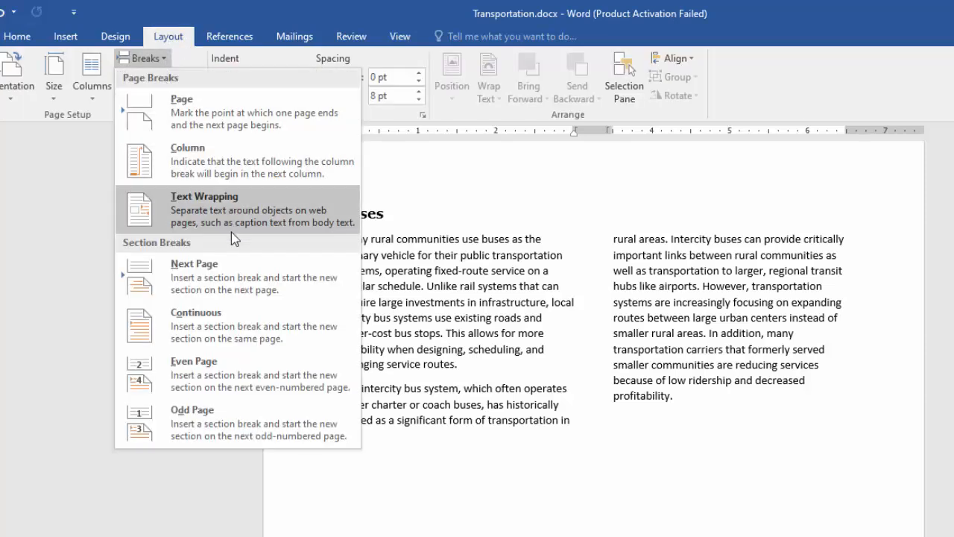
pyautogui.click(217, 167)
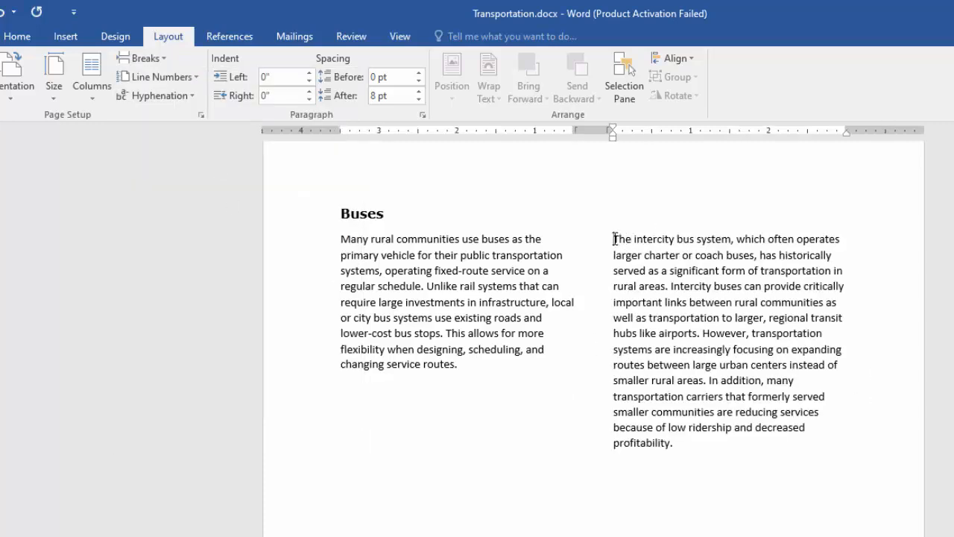
pyautogui.click(366, 391)
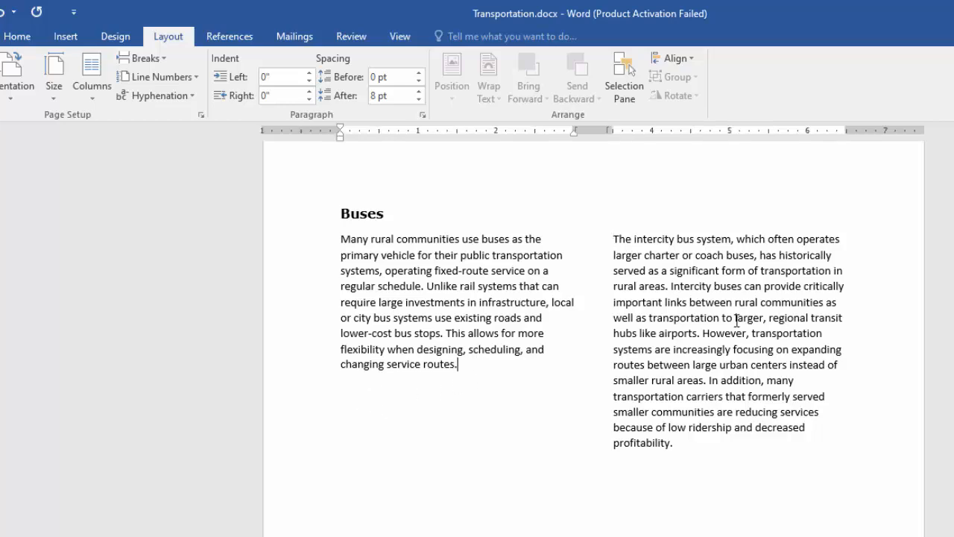
# - Undo the column break in the "Buses" body text
pyautogui.scroll(-1, 736, 319)
pyautogui.scroll(3, 613, 302)
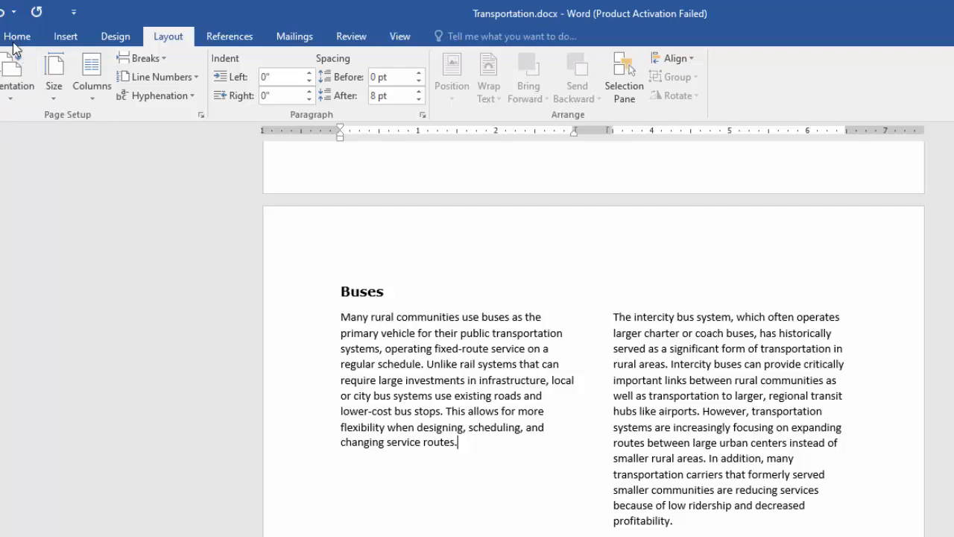
pyautogui.click(4, 11)
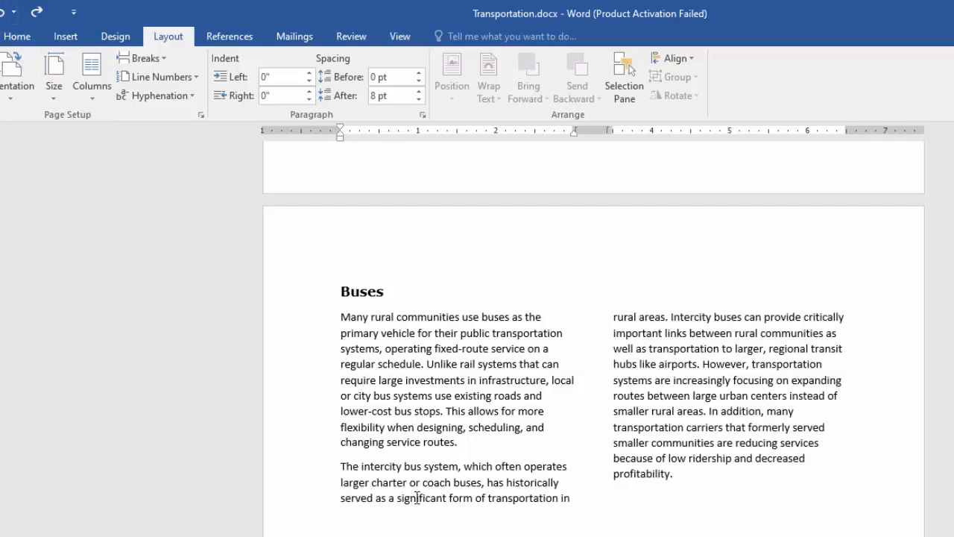
pyautogui.moveTo(350, 464); pyautogui.dragTo(489, 515)
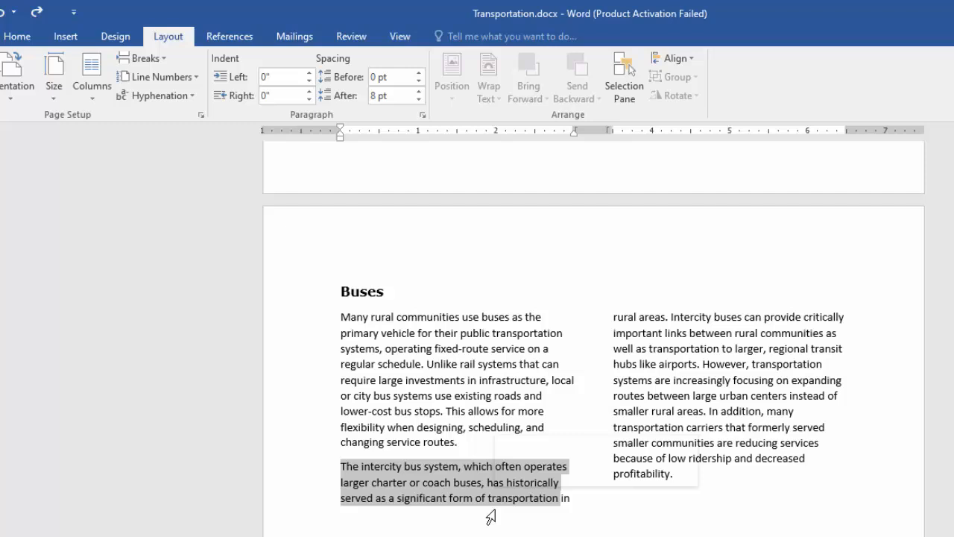
pyautogui.click(710, 382)
# - Start the second "Buses" paragraph, "The intercity bus system", in the second column with a column break
pyautogui.click(343, 466)
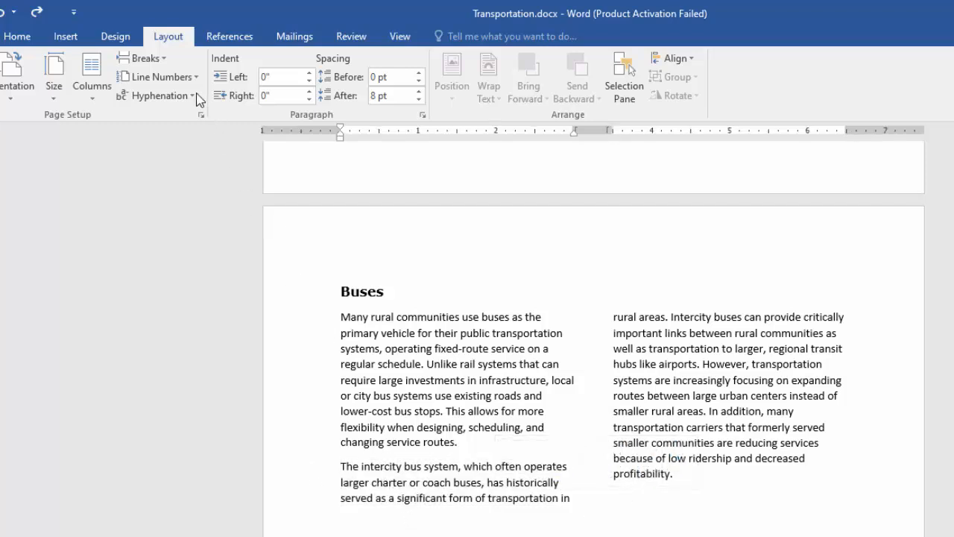
pyautogui.click(155, 62)
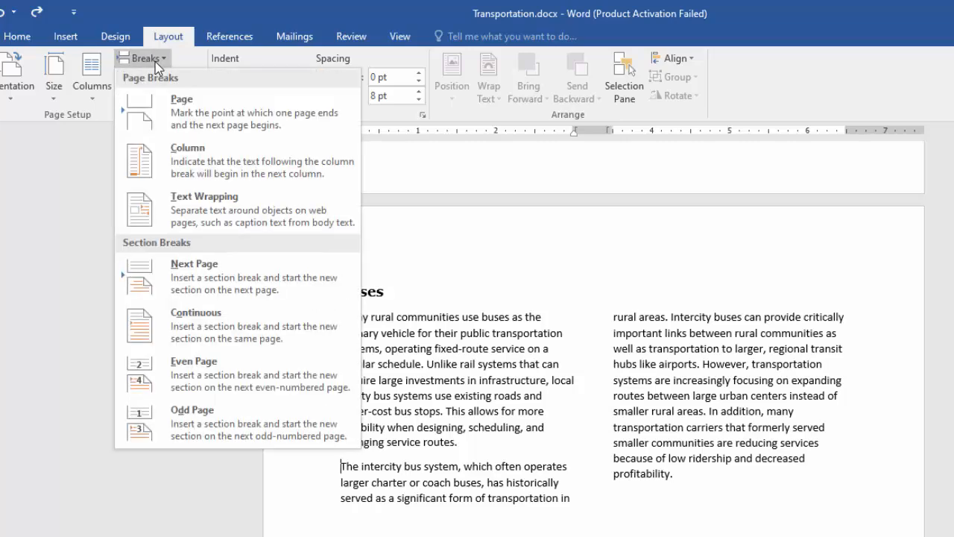
pyautogui.click(231, 168)
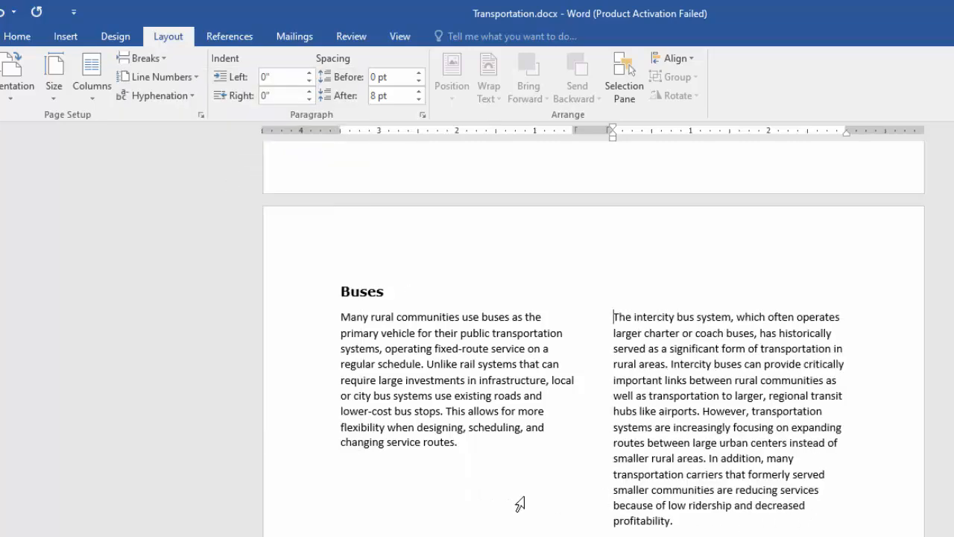
pyautogui.click(390, 469)
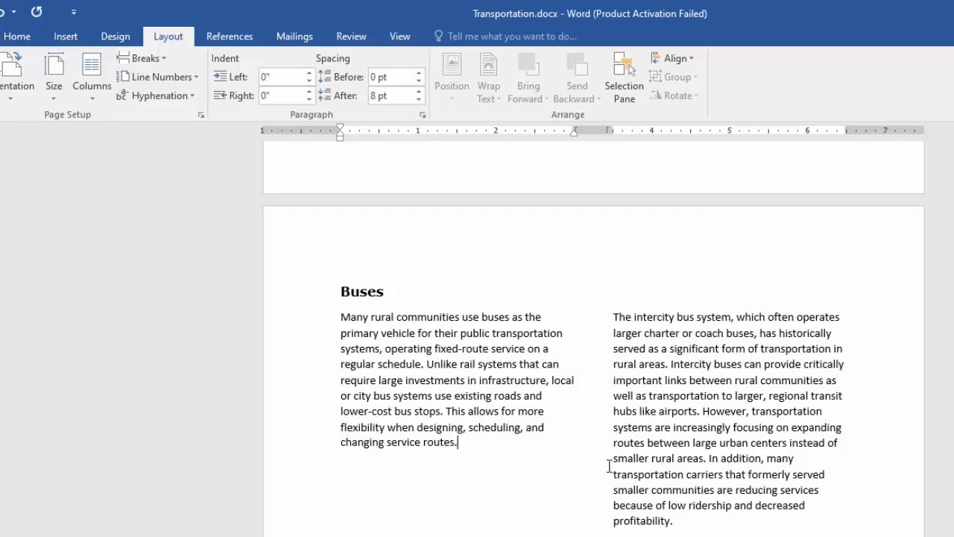
# - Review the pages from "Buses" through "Passenger Air Service" and return to the "Transportation" title page
pyautogui.scroll(-10, 609, 466)
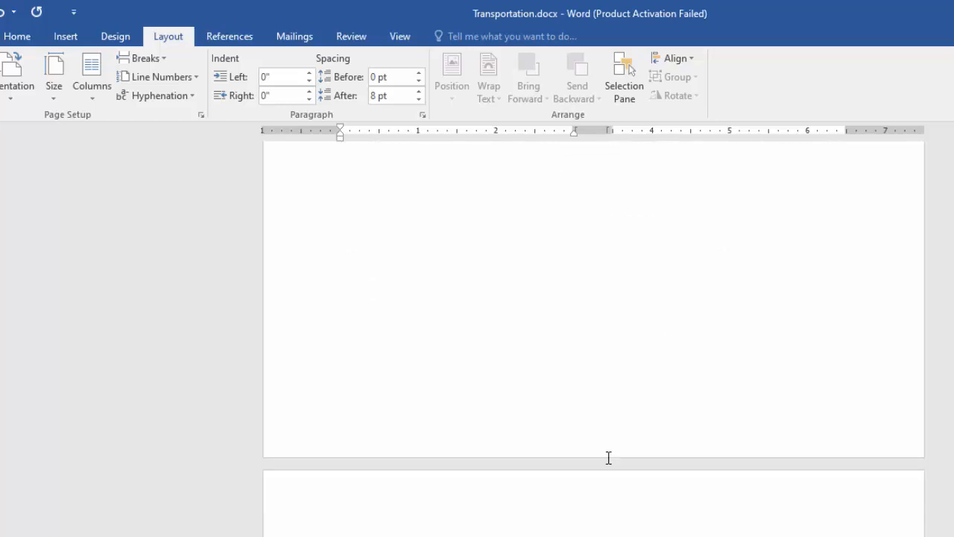
pyautogui.scroll(-10, 609, 457)
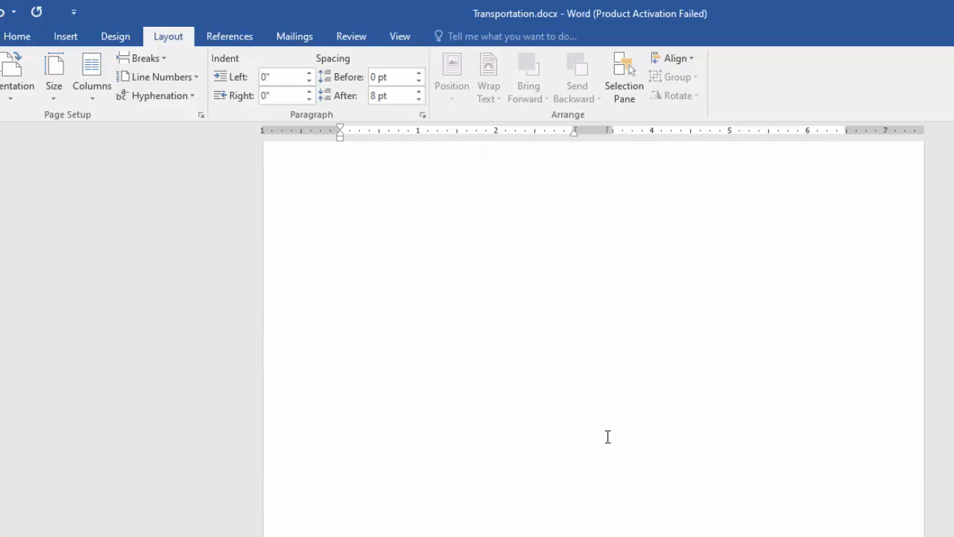
pyautogui.scroll(-8, 607, 436)
pyautogui.scroll(3, 608, 433)
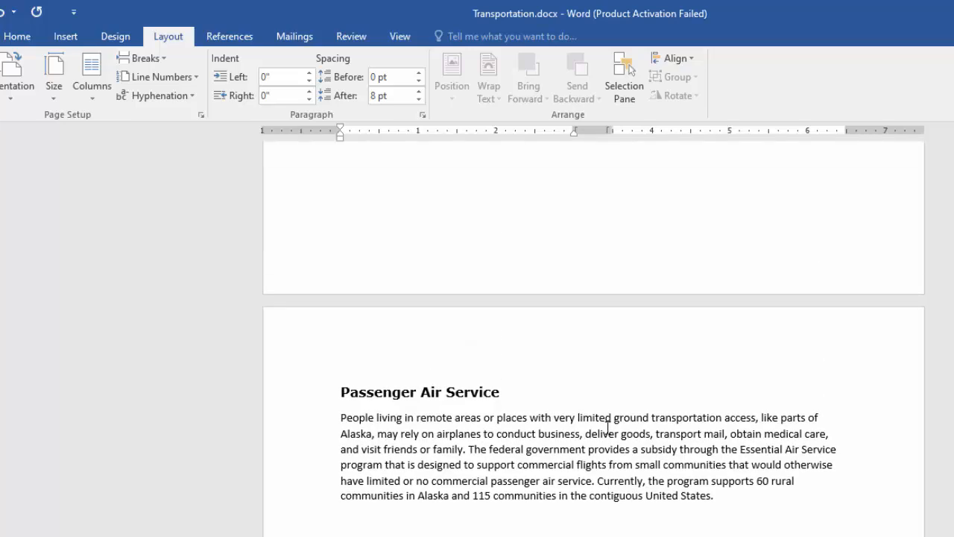
pyautogui.scroll(15, 607, 428)
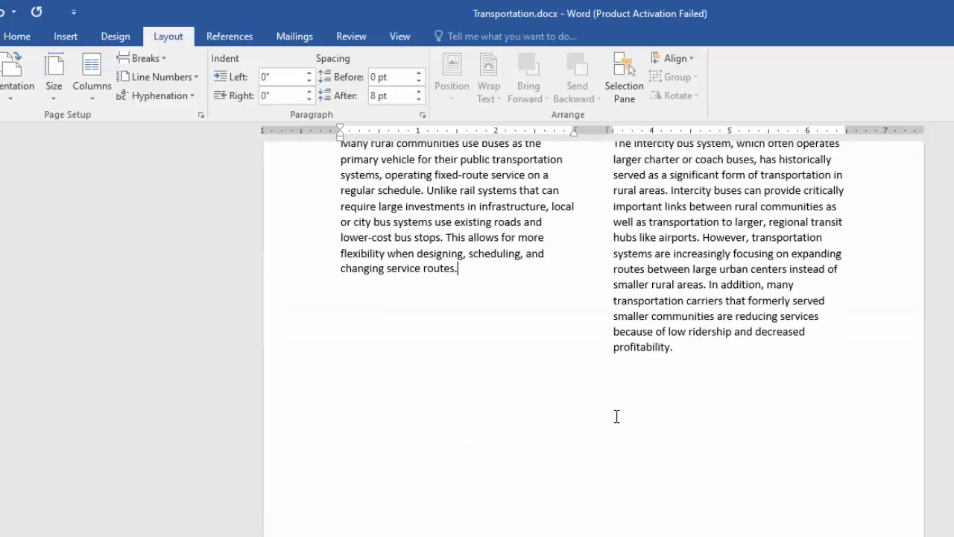
pyautogui.scroll(12, 615, 418)
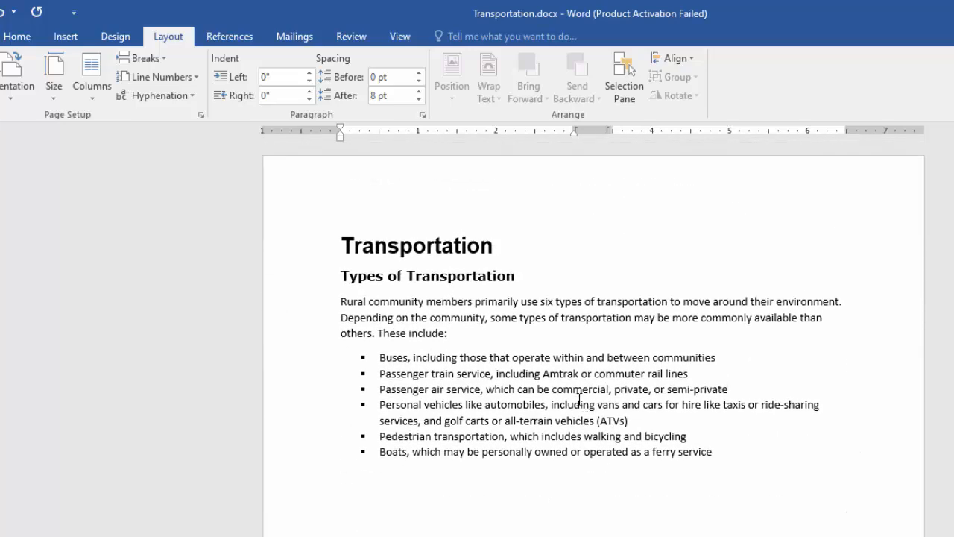
pyautogui.scroll(-7, 589, 387)
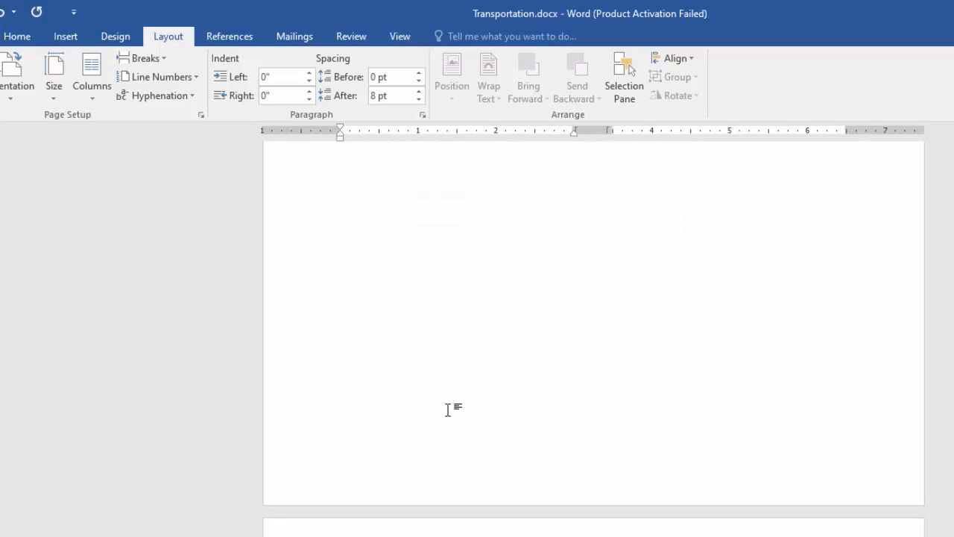
pyautogui.scroll(7, 347, 363)
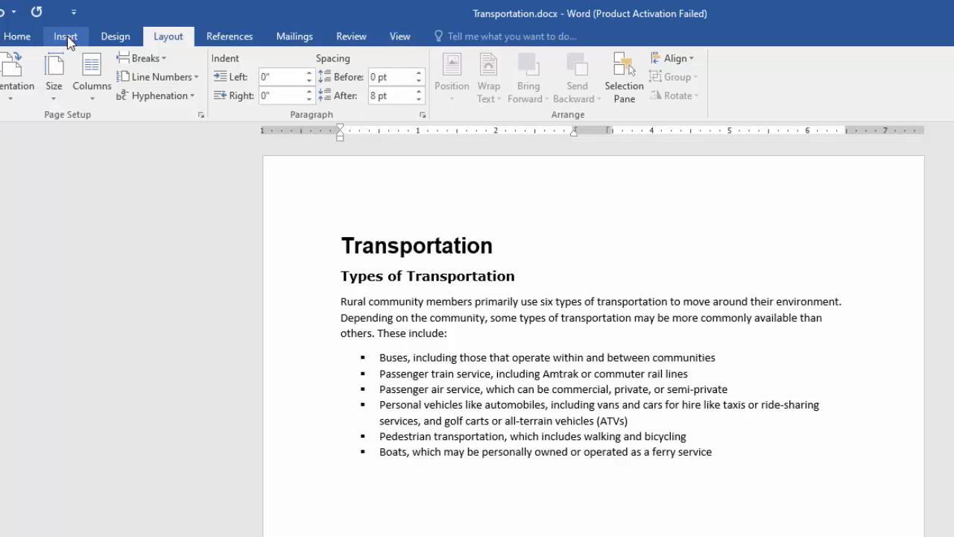
# - Add page numbers in the Accent Bar 4 style at the bottom of the pages, check the footers, and close footer editing
pyautogui.click(66, 39)
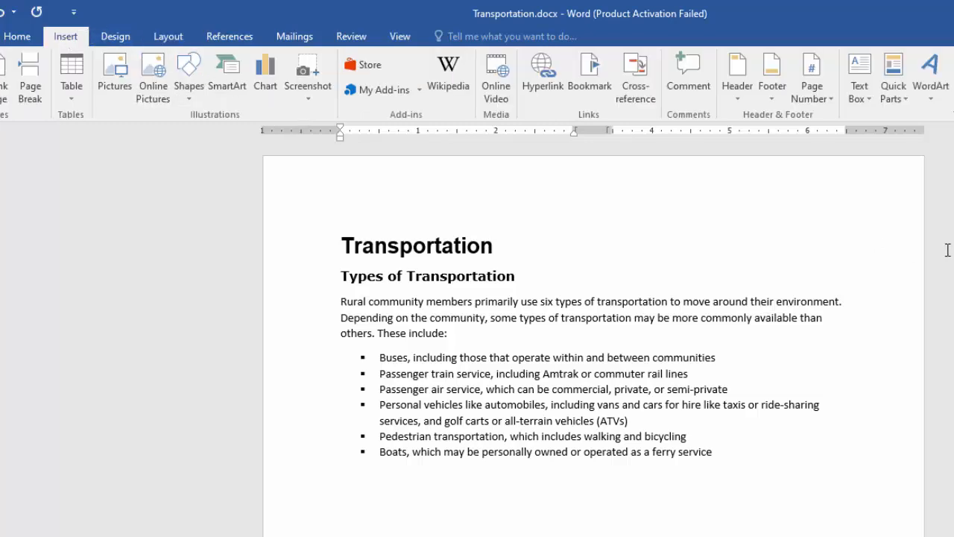
pyautogui.click(824, 96)
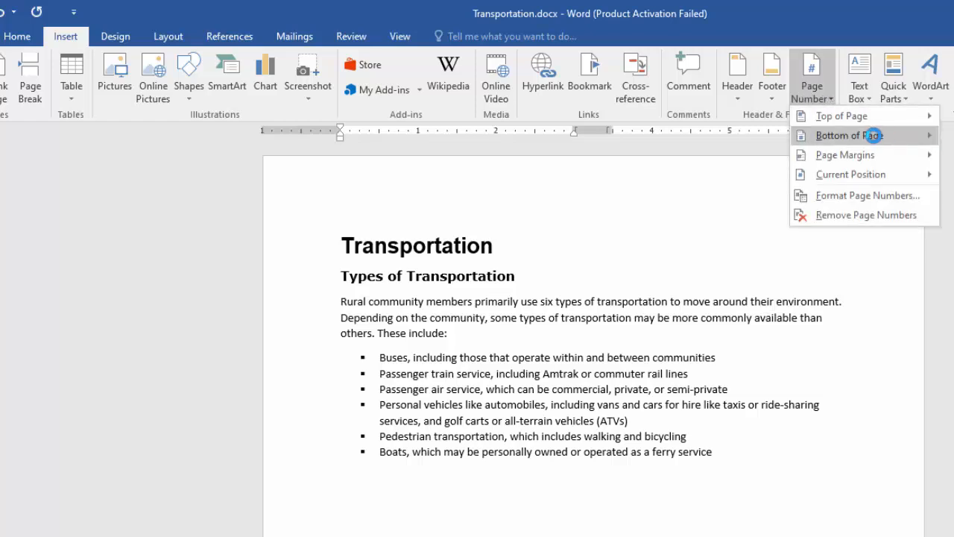
pyautogui.moveTo(874, 139)
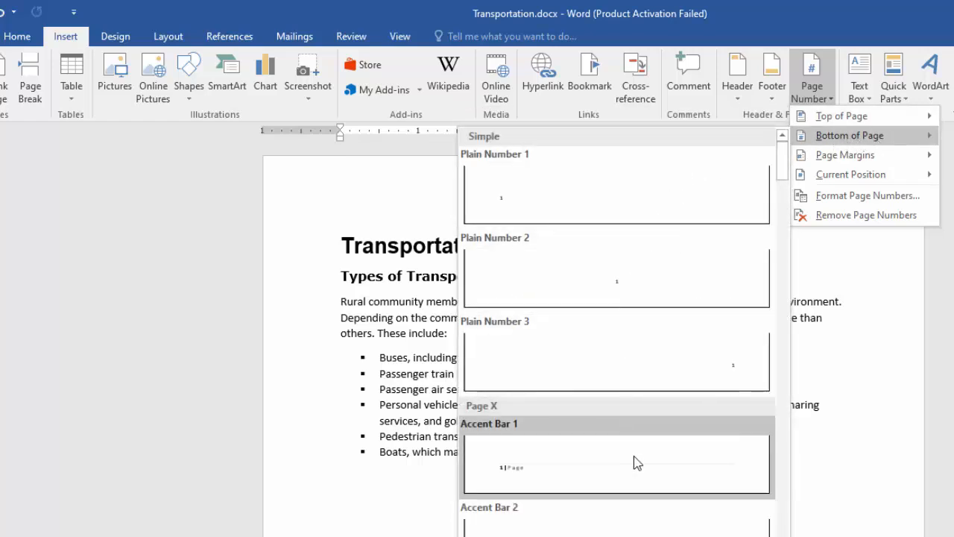
pyautogui.scroll(-3, 633, 460)
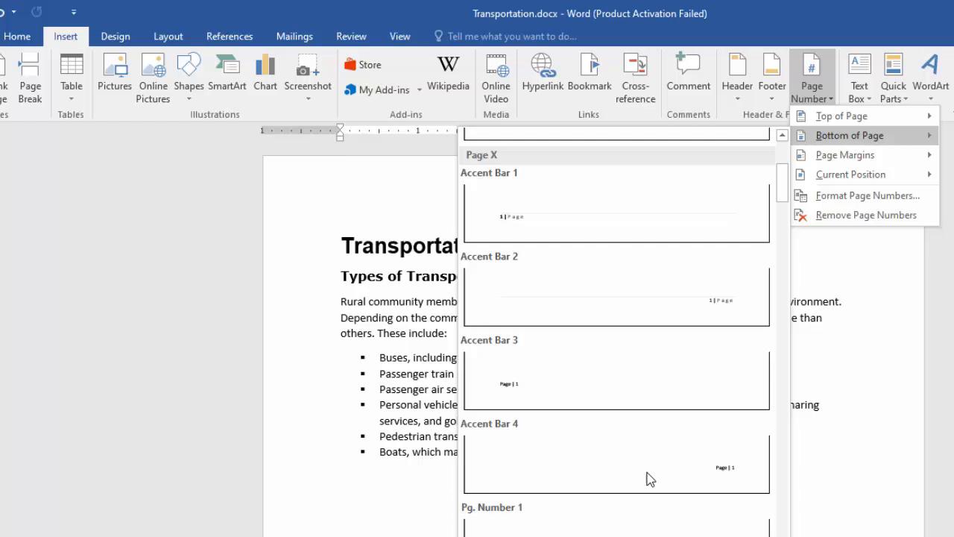
pyautogui.click(711, 469)
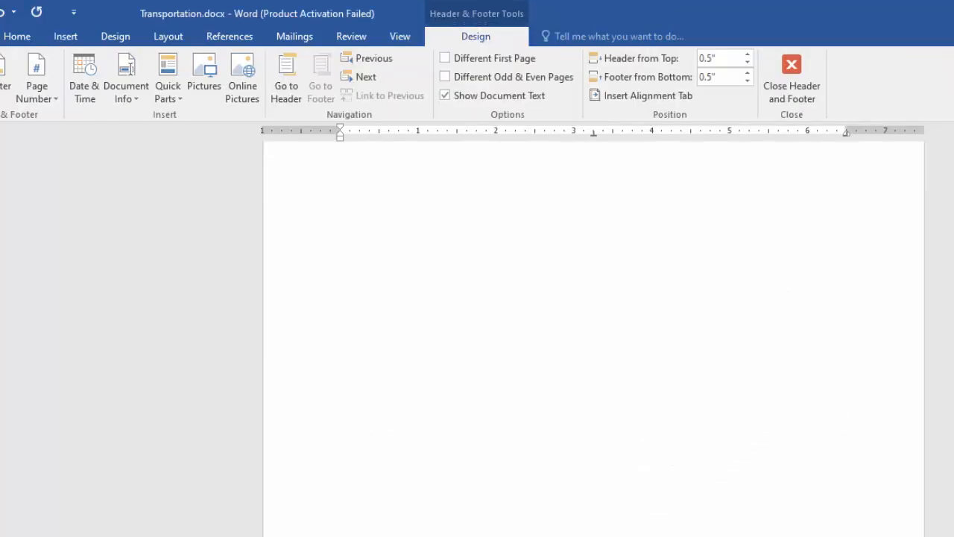
pyautogui.scroll(-15, 593, 335)
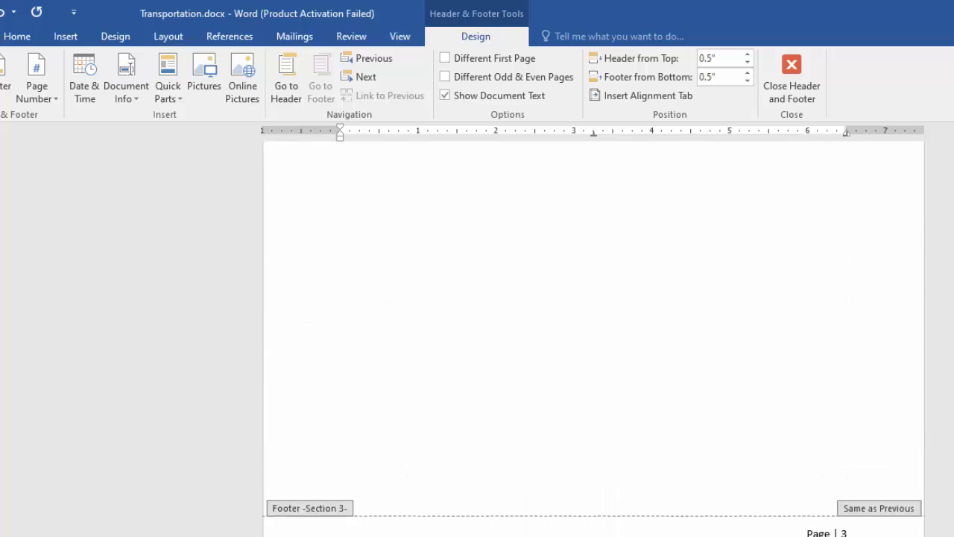
pyautogui.scroll(-10, 843, 517)
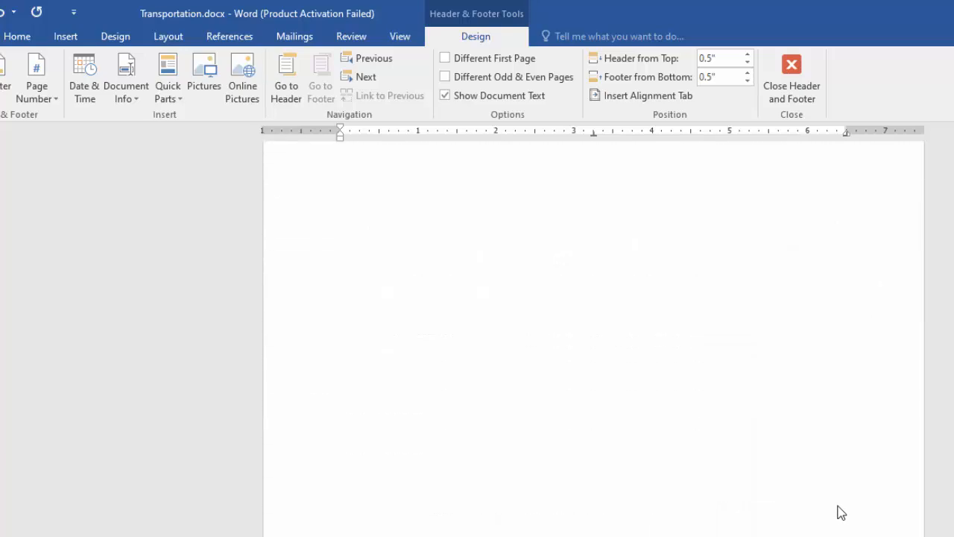
pyautogui.scroll(-10, 840, 513)
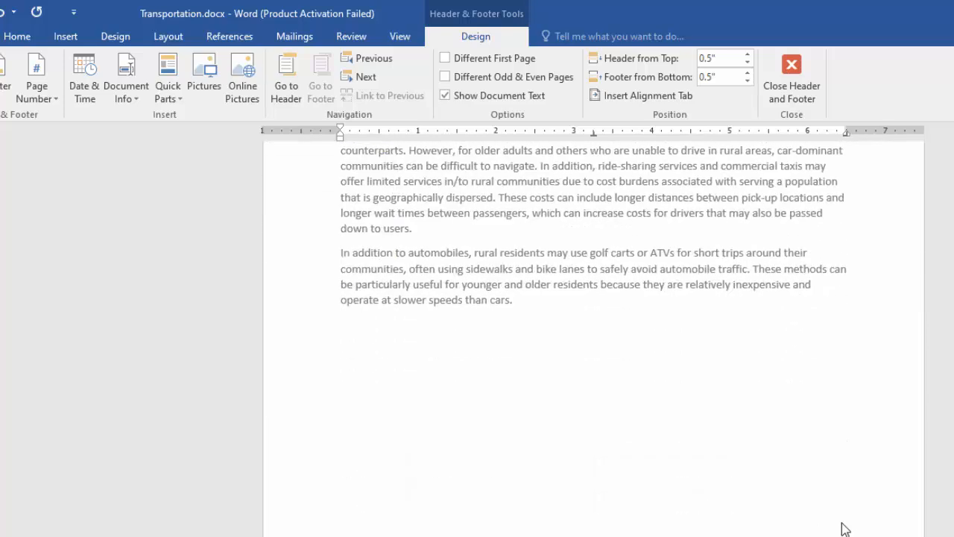
pyautogui.scroll(-3, 842, 530)
pyautogui.scroll(10, 778, 454)
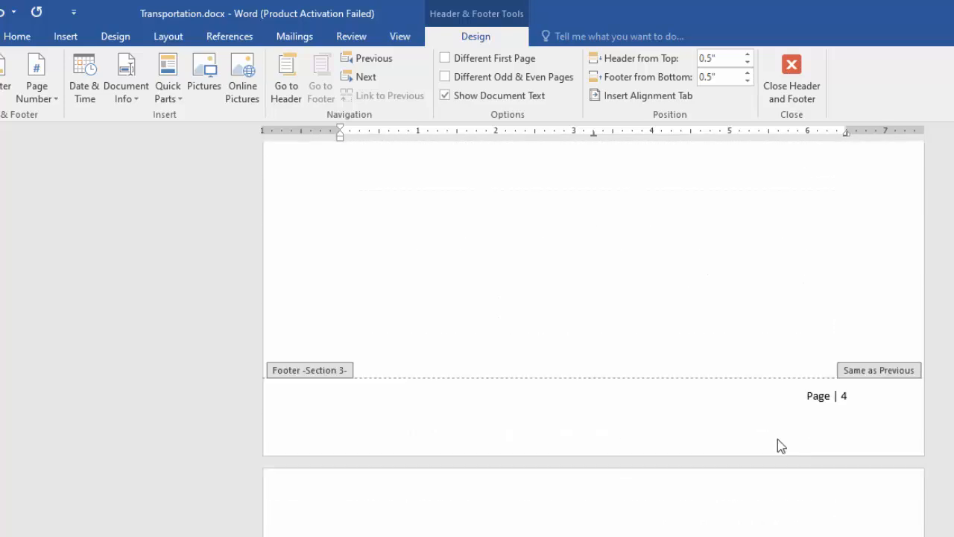
pyautogui.click(798, 70)
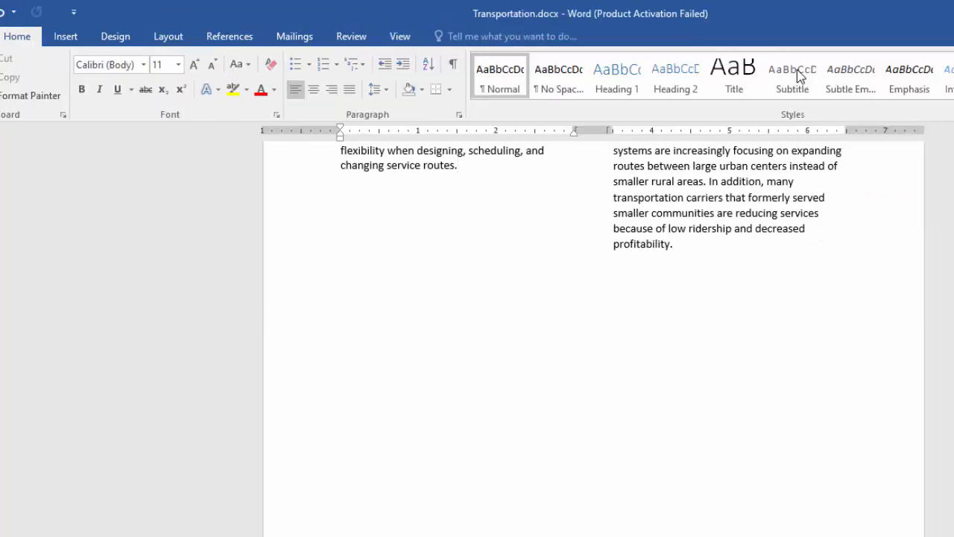
# - Check the footer page numbers from the "Transportation" title page through "Buses", "Passenger Train Service", "Passenger Air Service" and the page after it
pyautogui.scroll(12, 800, 403)
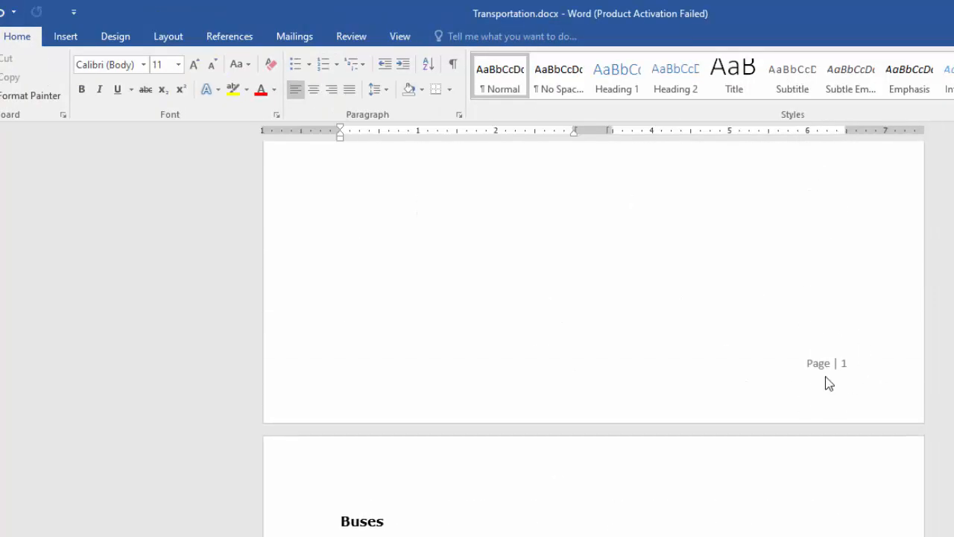
pyautogui.scroll(7, 827, 377)
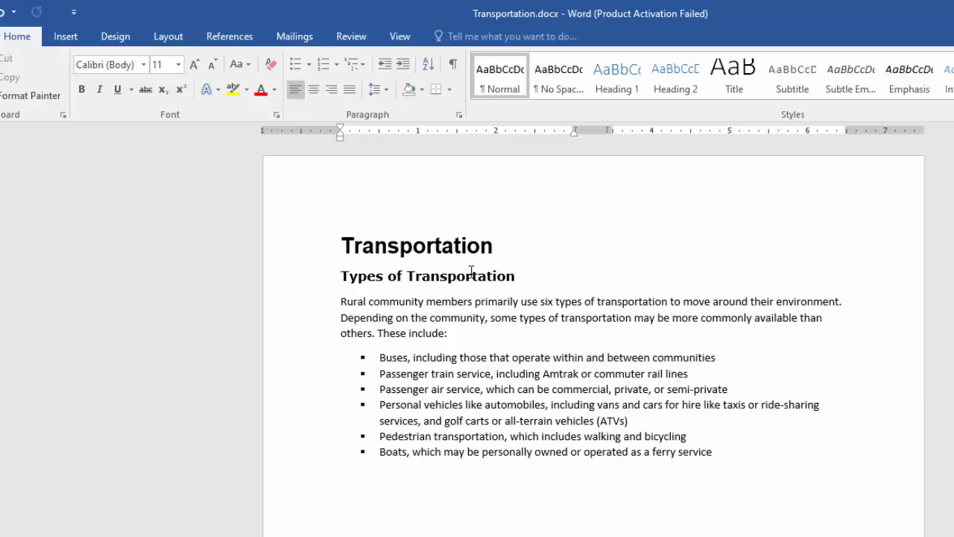
pyautogui.scroll(-7, 743, 402)
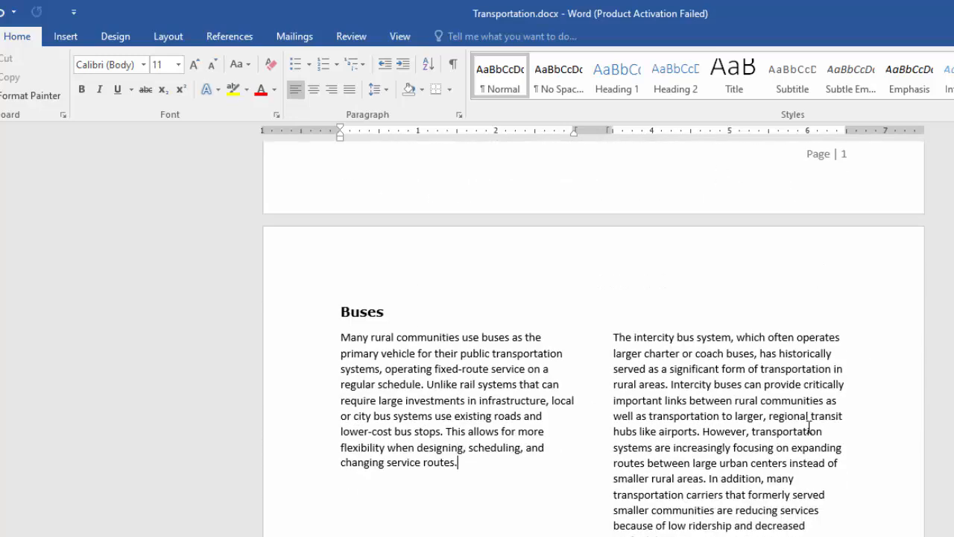
pyautogui.scroll(-8, 827, 493)
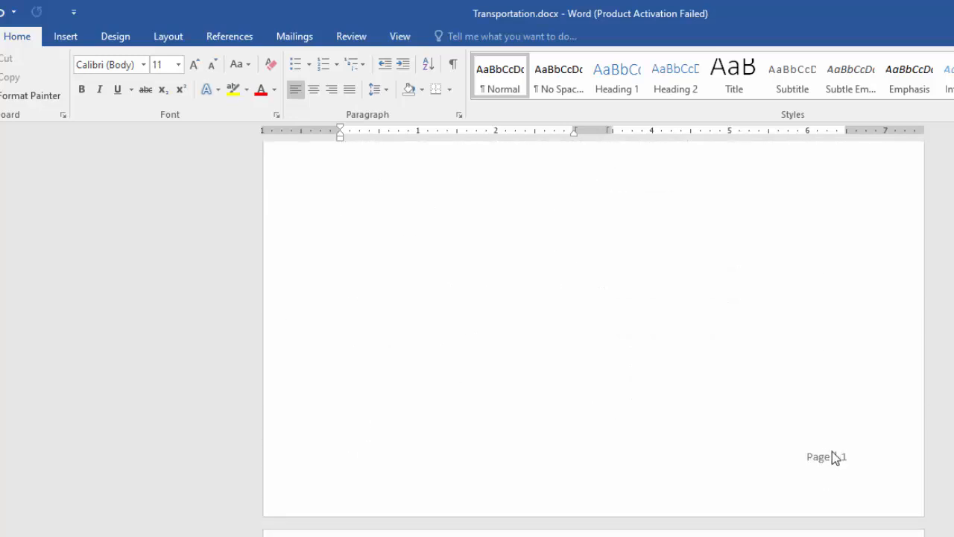
pyautogui.scroll(8, 852, 470)
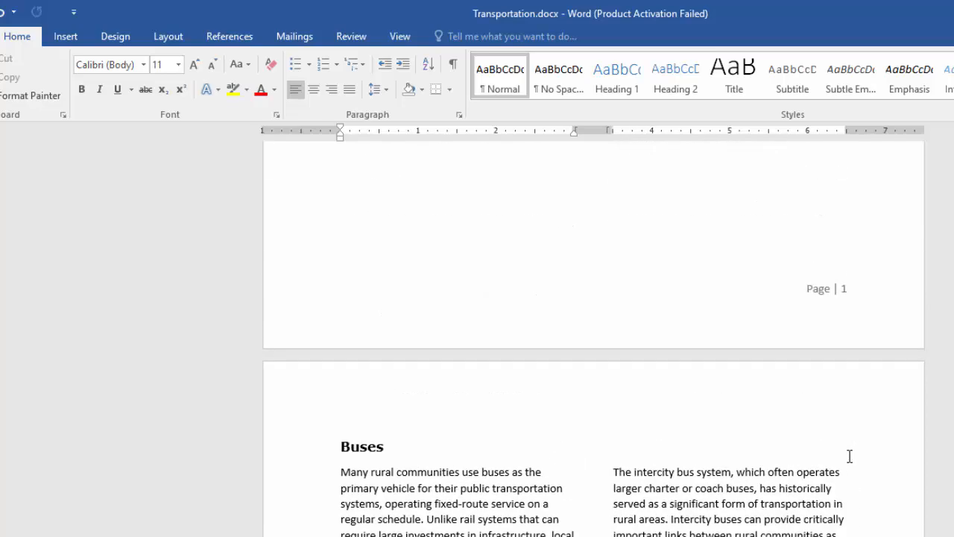
pyautogui.scroll(-2, 851, 451)
pyautogui.scroll(-12, 849, 446)
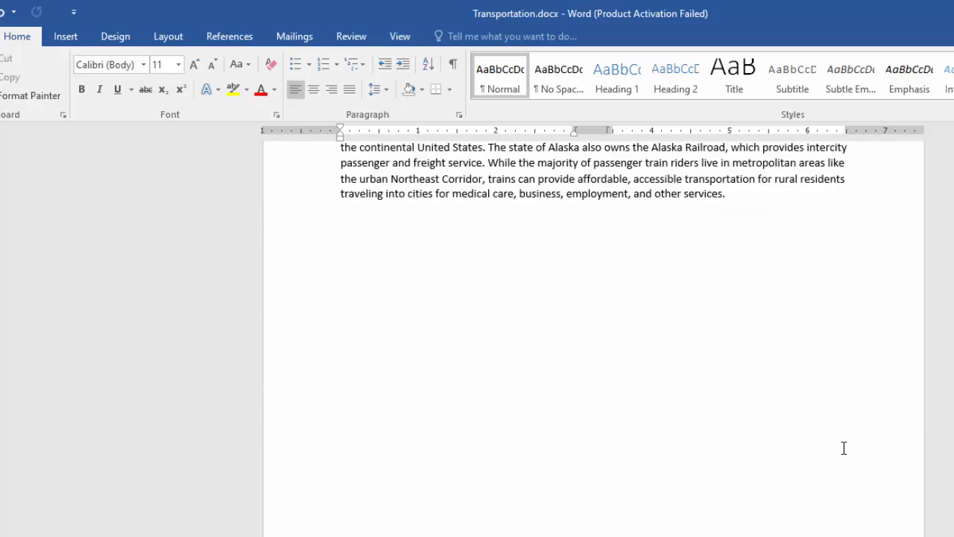
pyautogui.scroll(-1, 858, 440)
pyautogui.scroll(10, 850, 466)
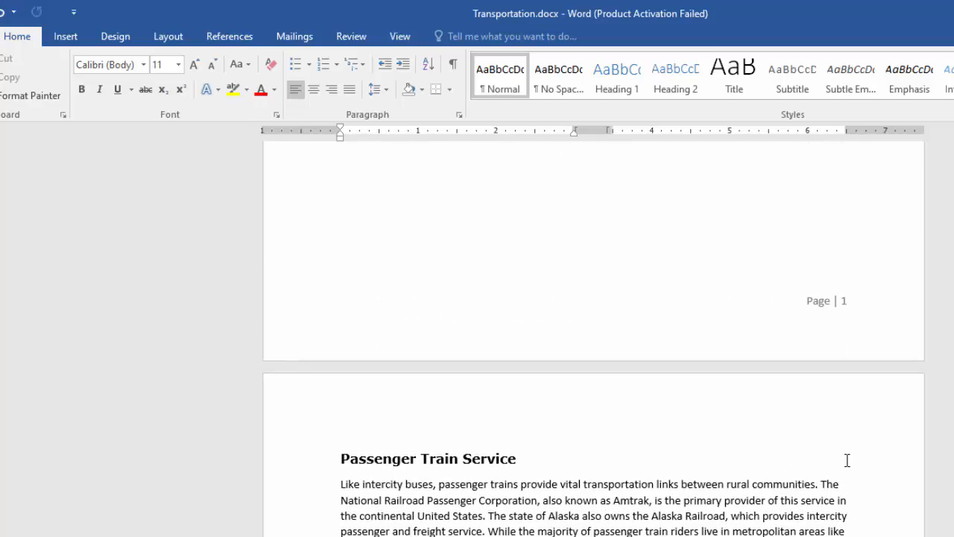
pyautogui.scroll(-10, 847, 460)
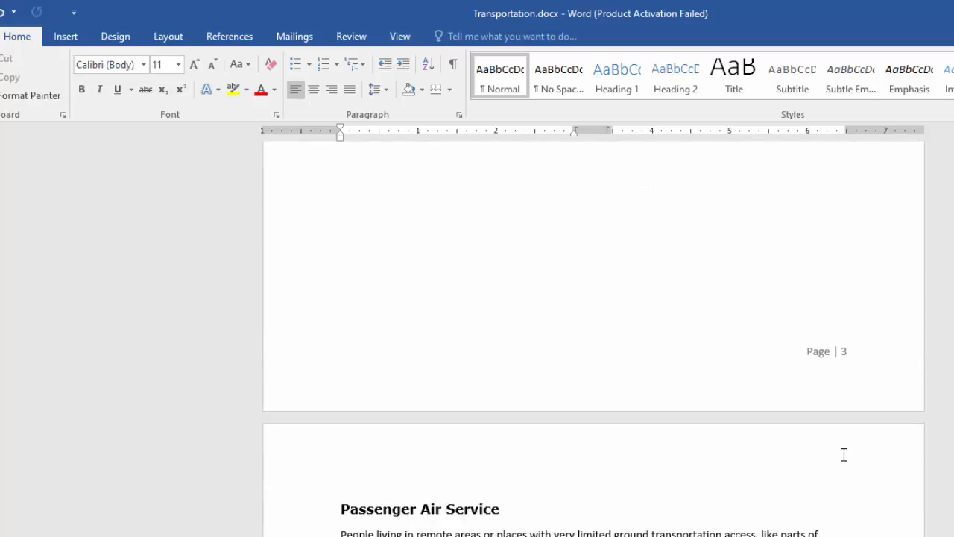
pyautogui.scroll(-10, 844, 454)
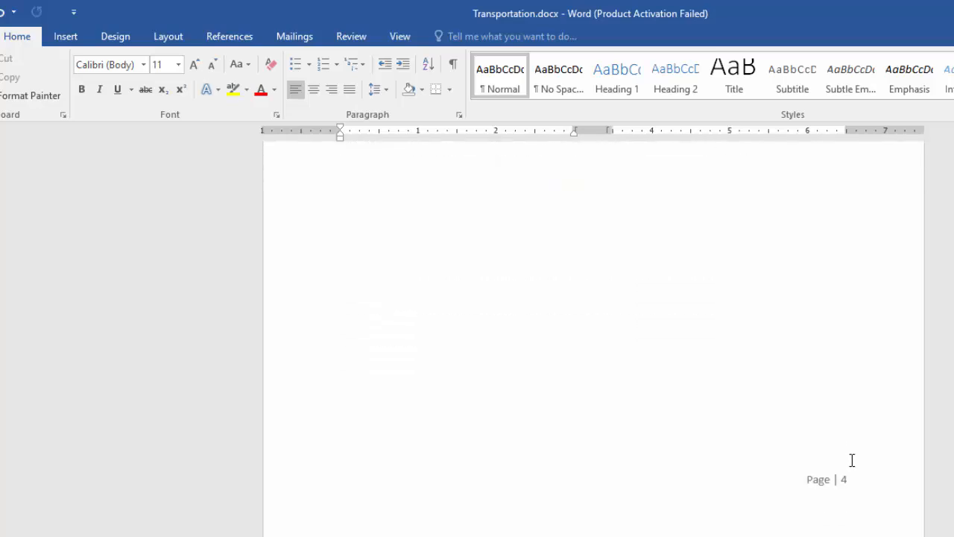
pyautogui.scroll(-10, 852, 460)
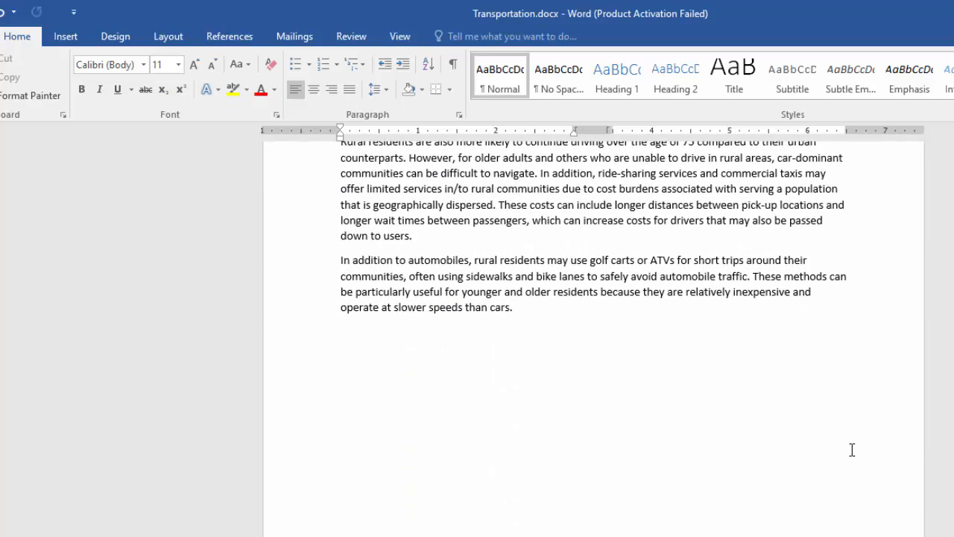